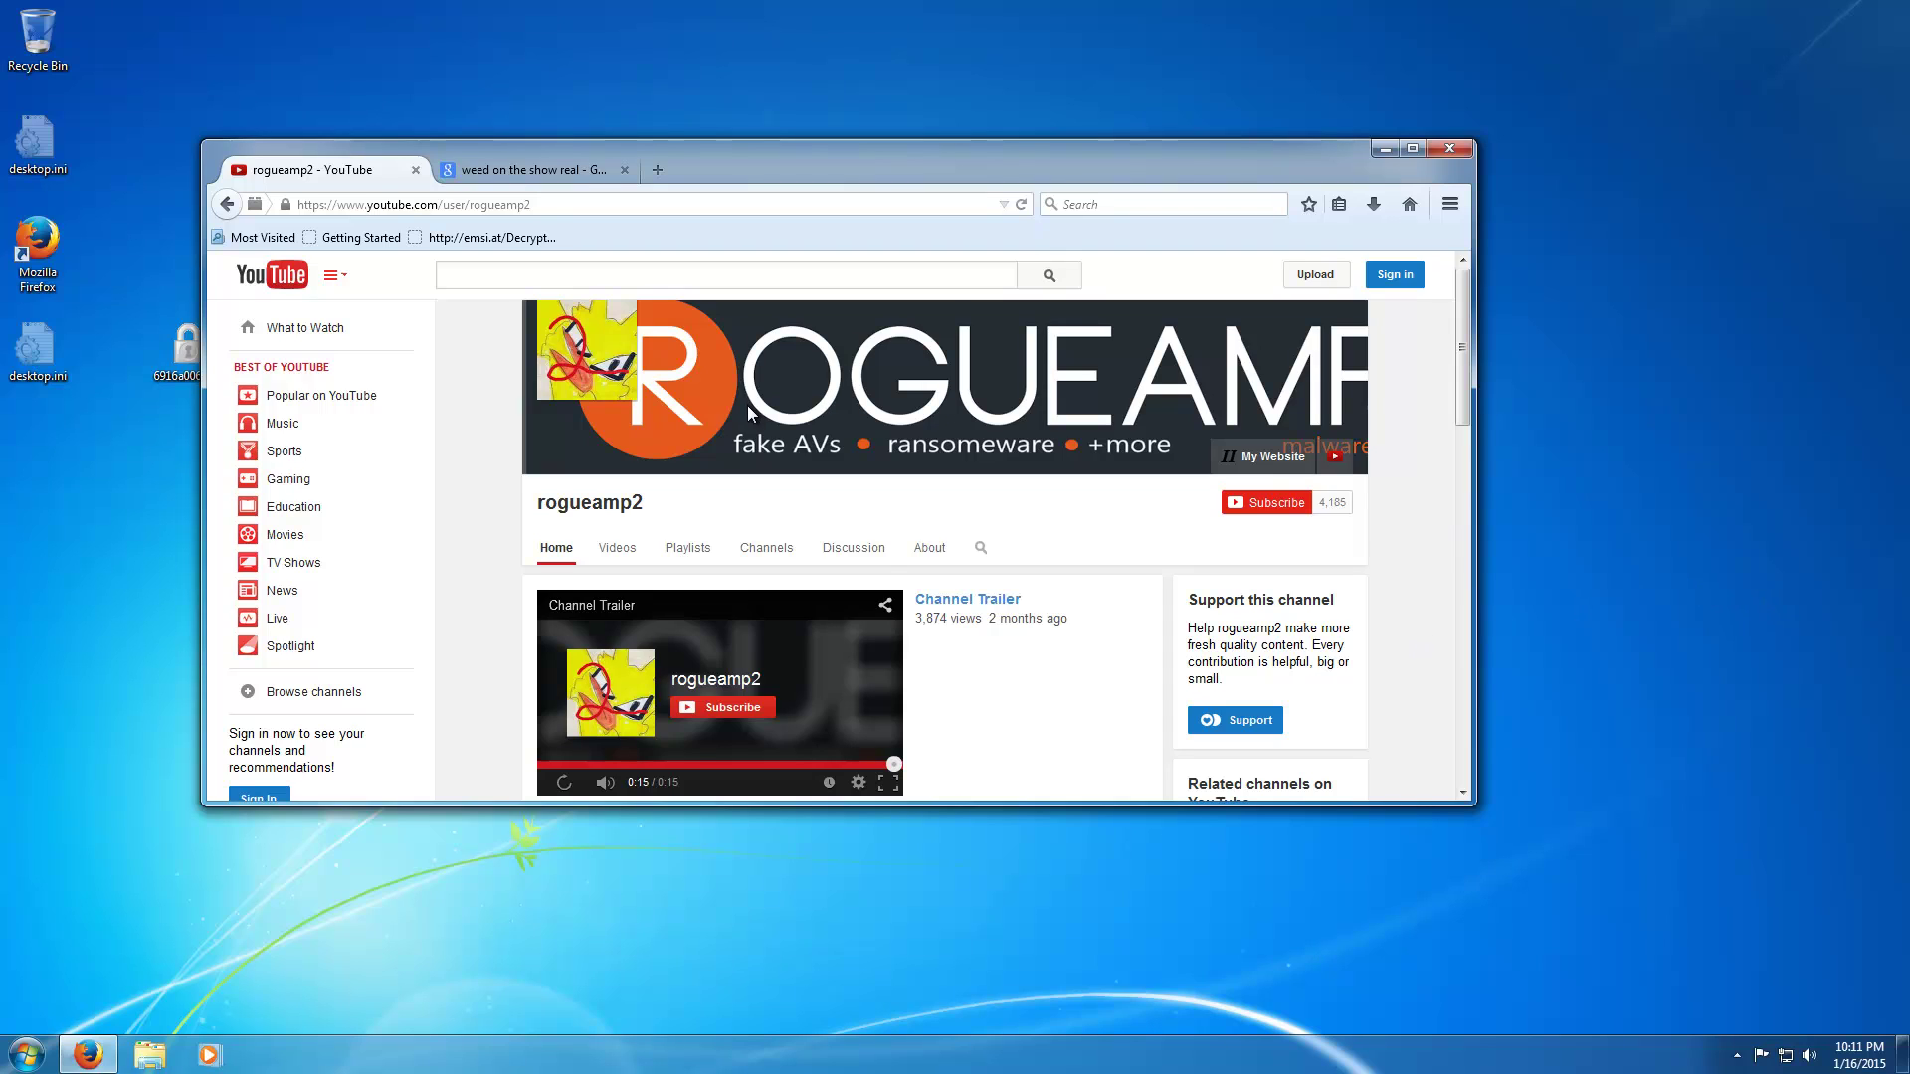
Show the rogueamp2 channel's uploaded videos and scroll through them, returning to the top.
{"action": "left_click", "coordinate": [629, 561]}
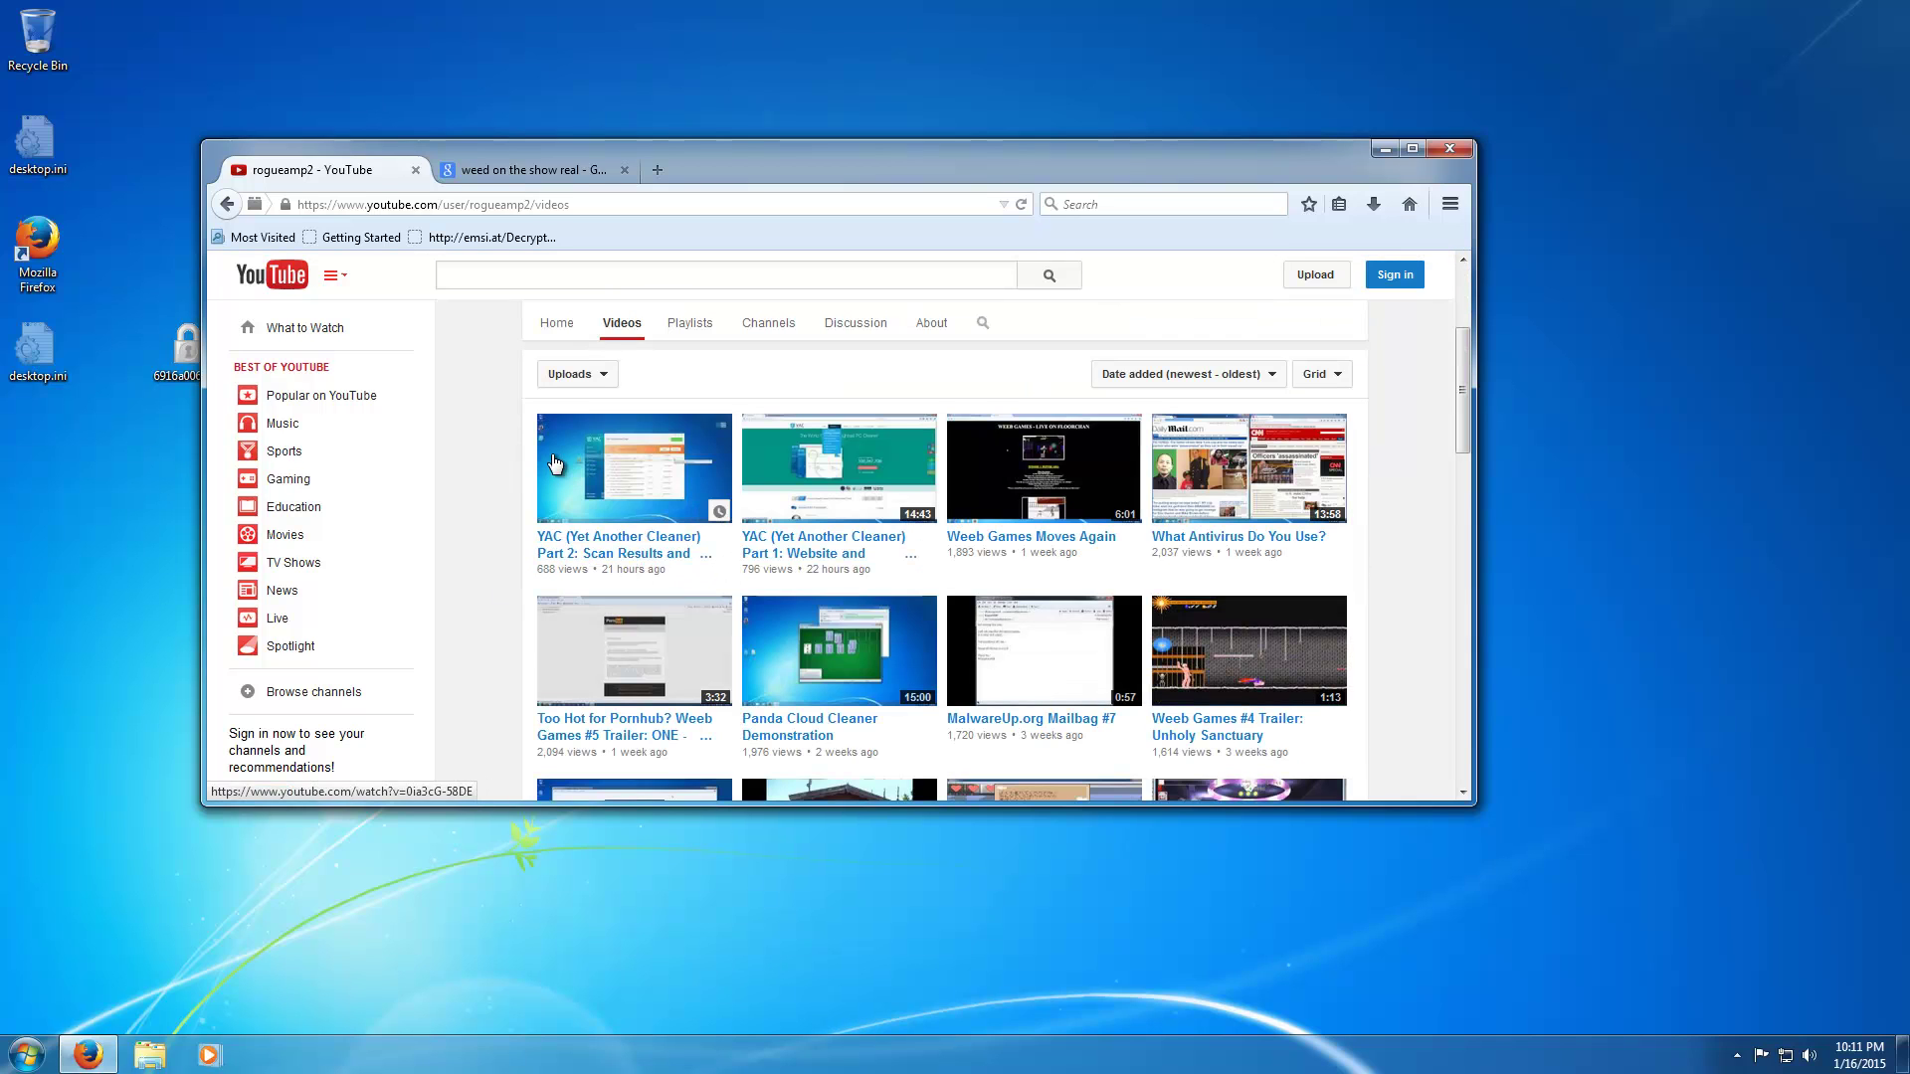
{"action": "scroll", "coordinate": [507, 444], "scroll_direction": "down", "scroll_amount": 2}
{"action": "scroll", "coordinate": [493, 456], "scroll_direction": "down", "scroll_amount": 5}
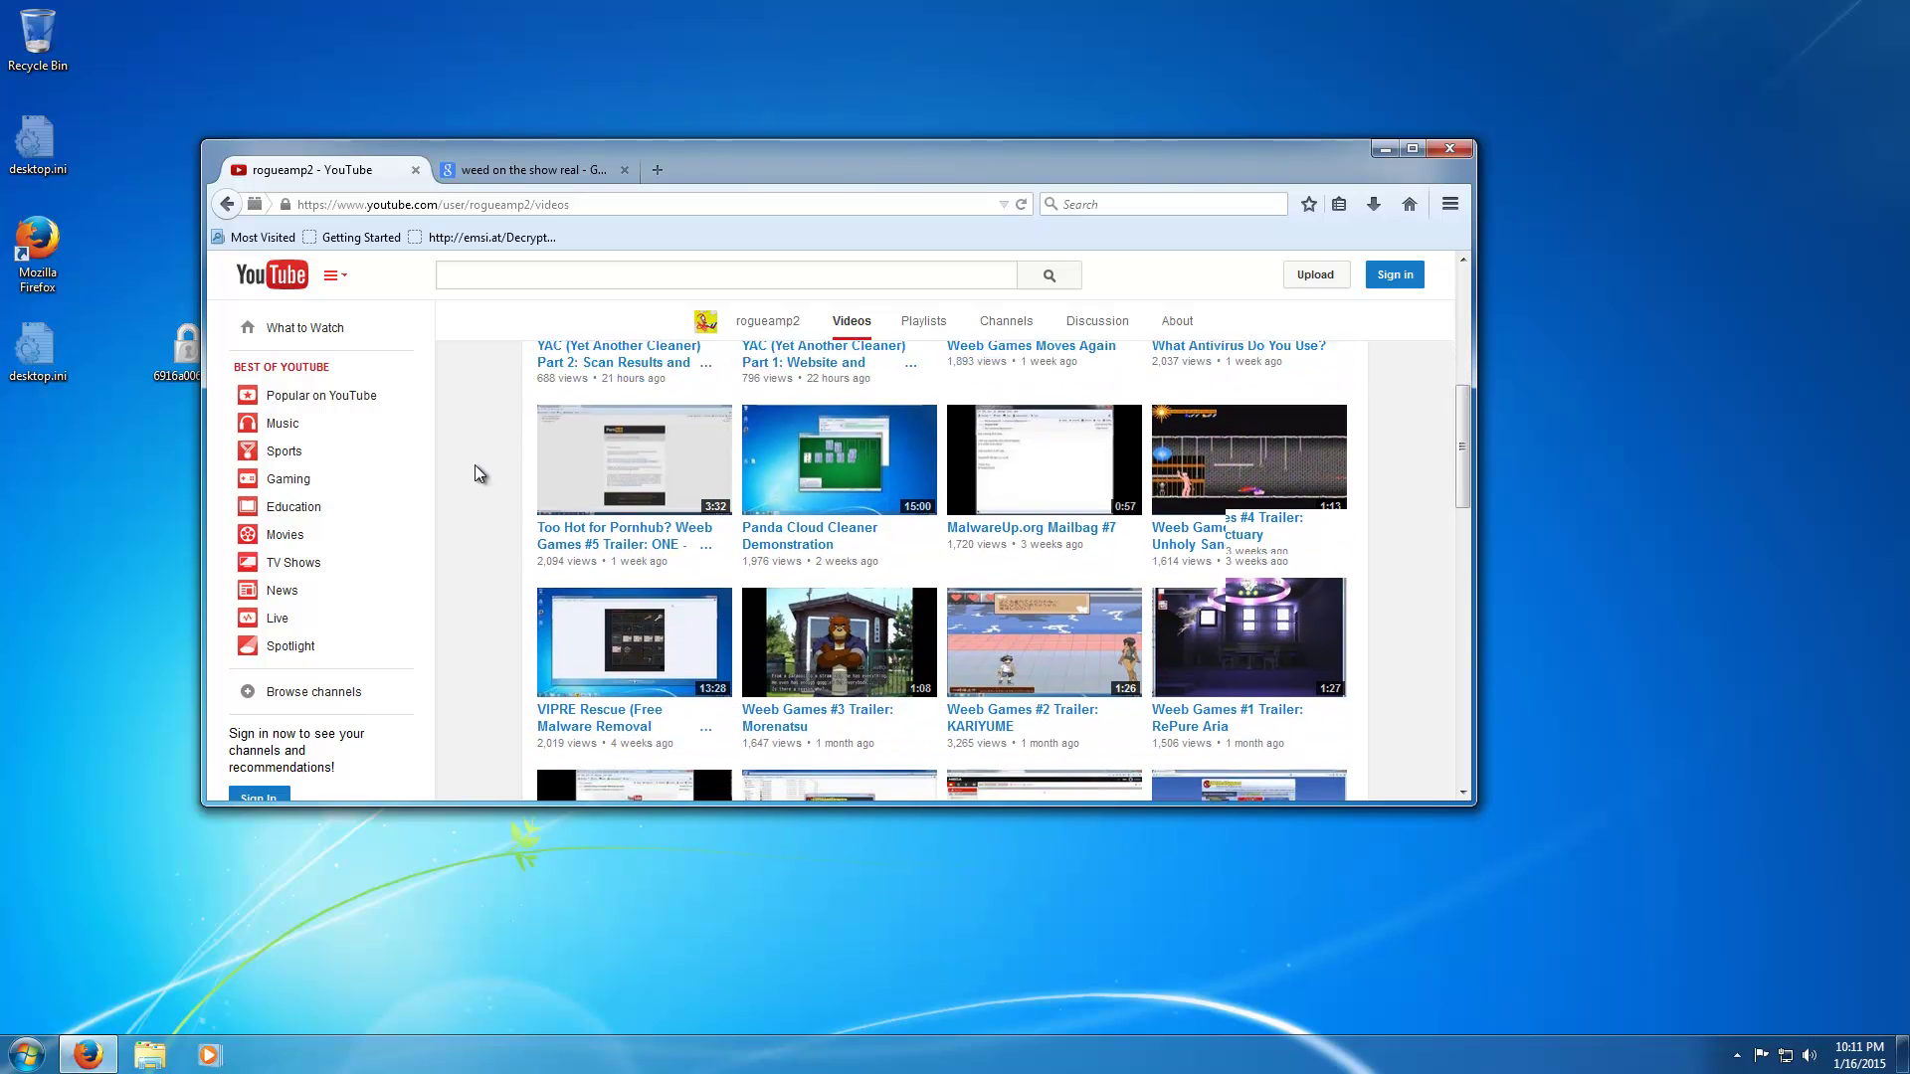
{"action": "scroll", "coordinate": [486, 473], "scroll_direction": "down", "scroll_amount": 8}
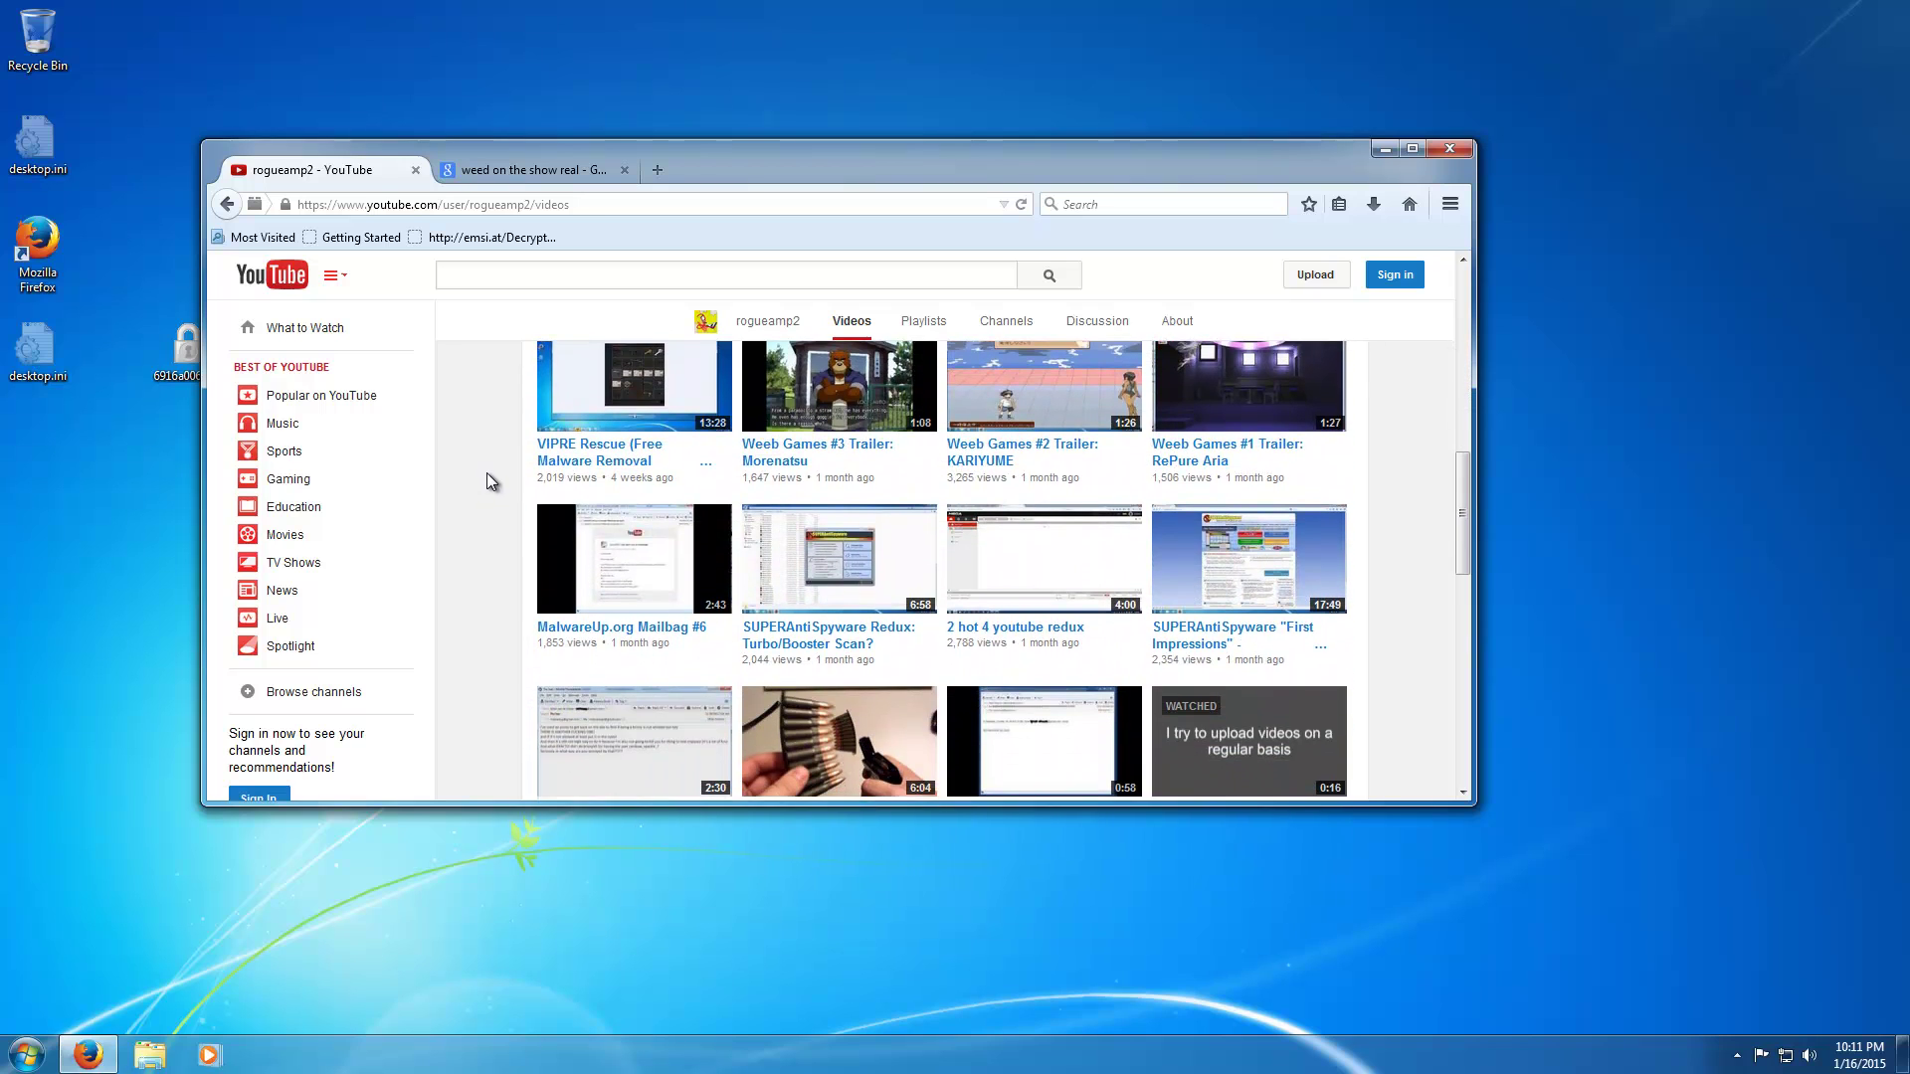
{"action": "scroll", "coordinate": [487, 472], "scroll_direction": "down", "scroll_amount": 4}
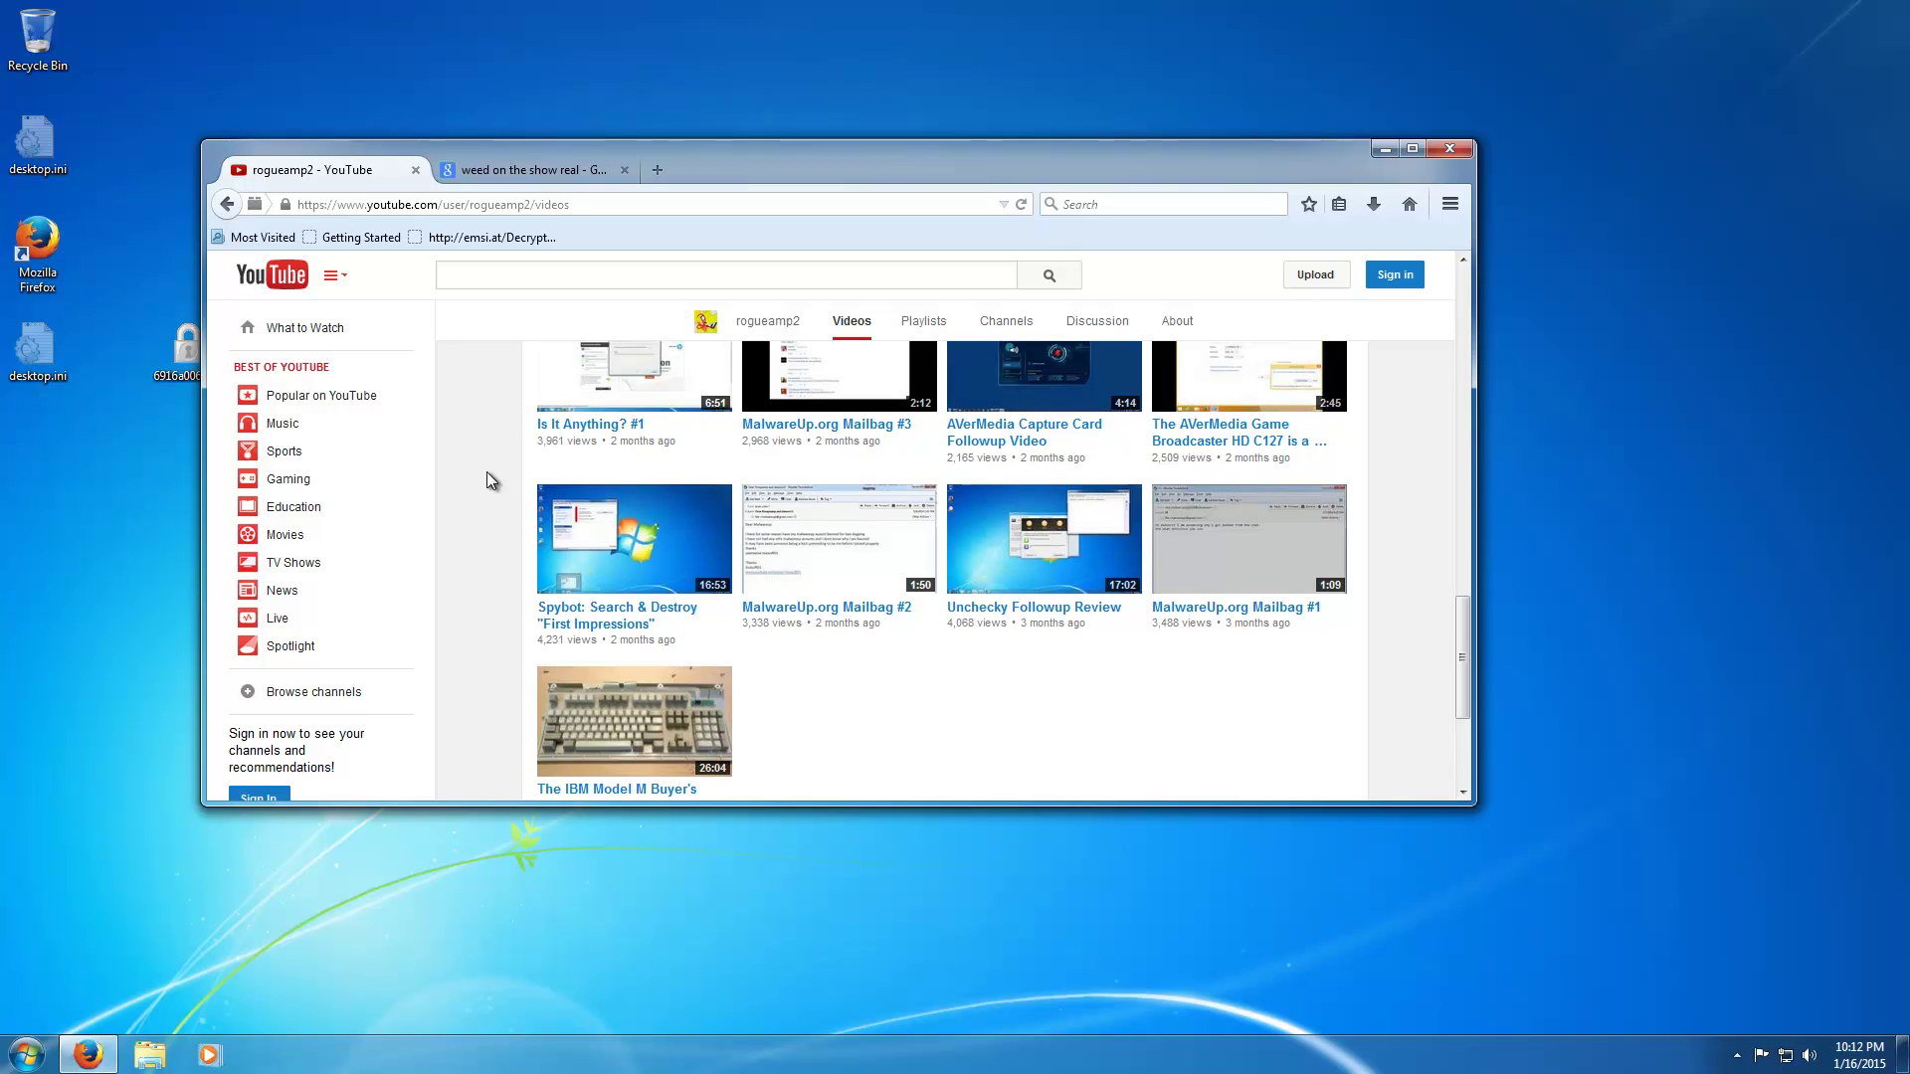
{"action": "scroll", "coordinate": [486, 471], "scroll_direction": "down", "scroll_amount": 4}
{"action": "scroll", "coordinate": [465, 659], "scroll_direction": "up", "scroll_amount": 15}
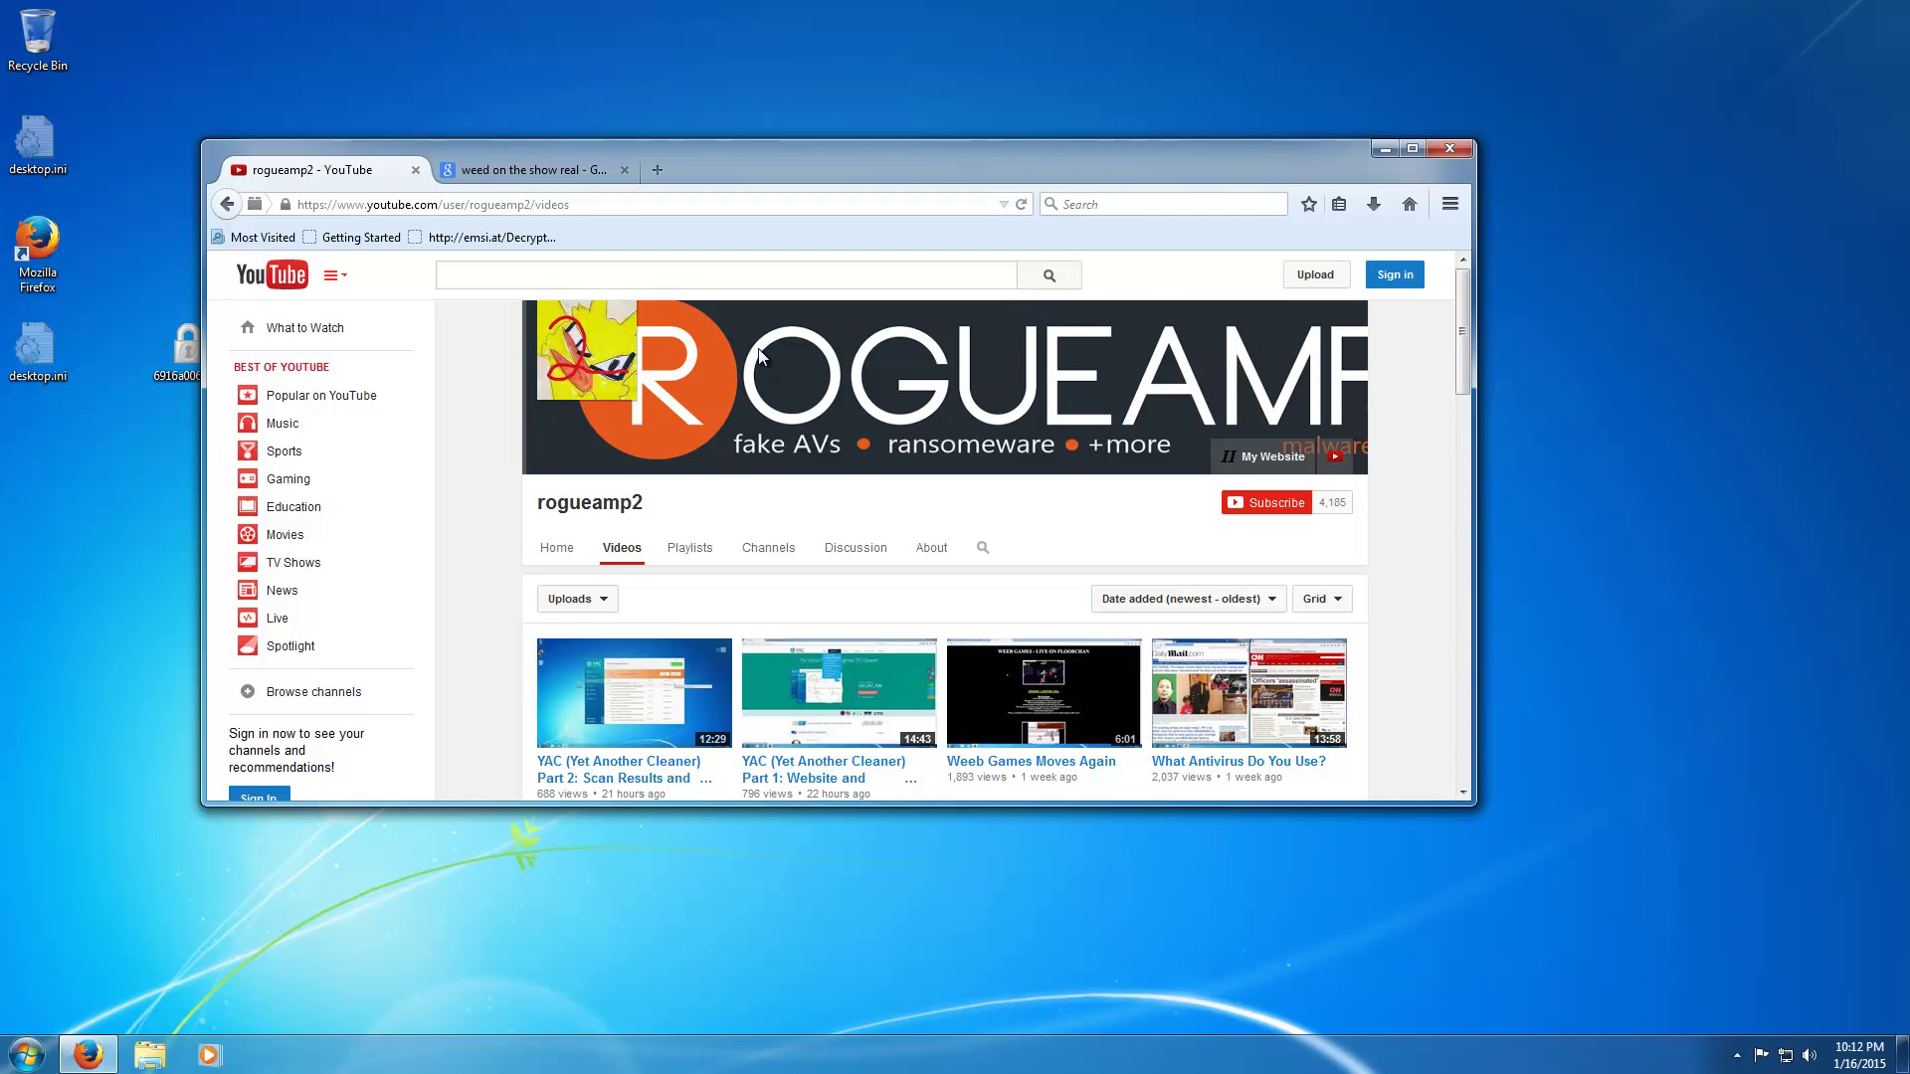
Close the YouTube tab and save the first image result to the Desktop as maxresdefault.jpg.
{"action": "middle_click", "coordinate": [366, 167]}
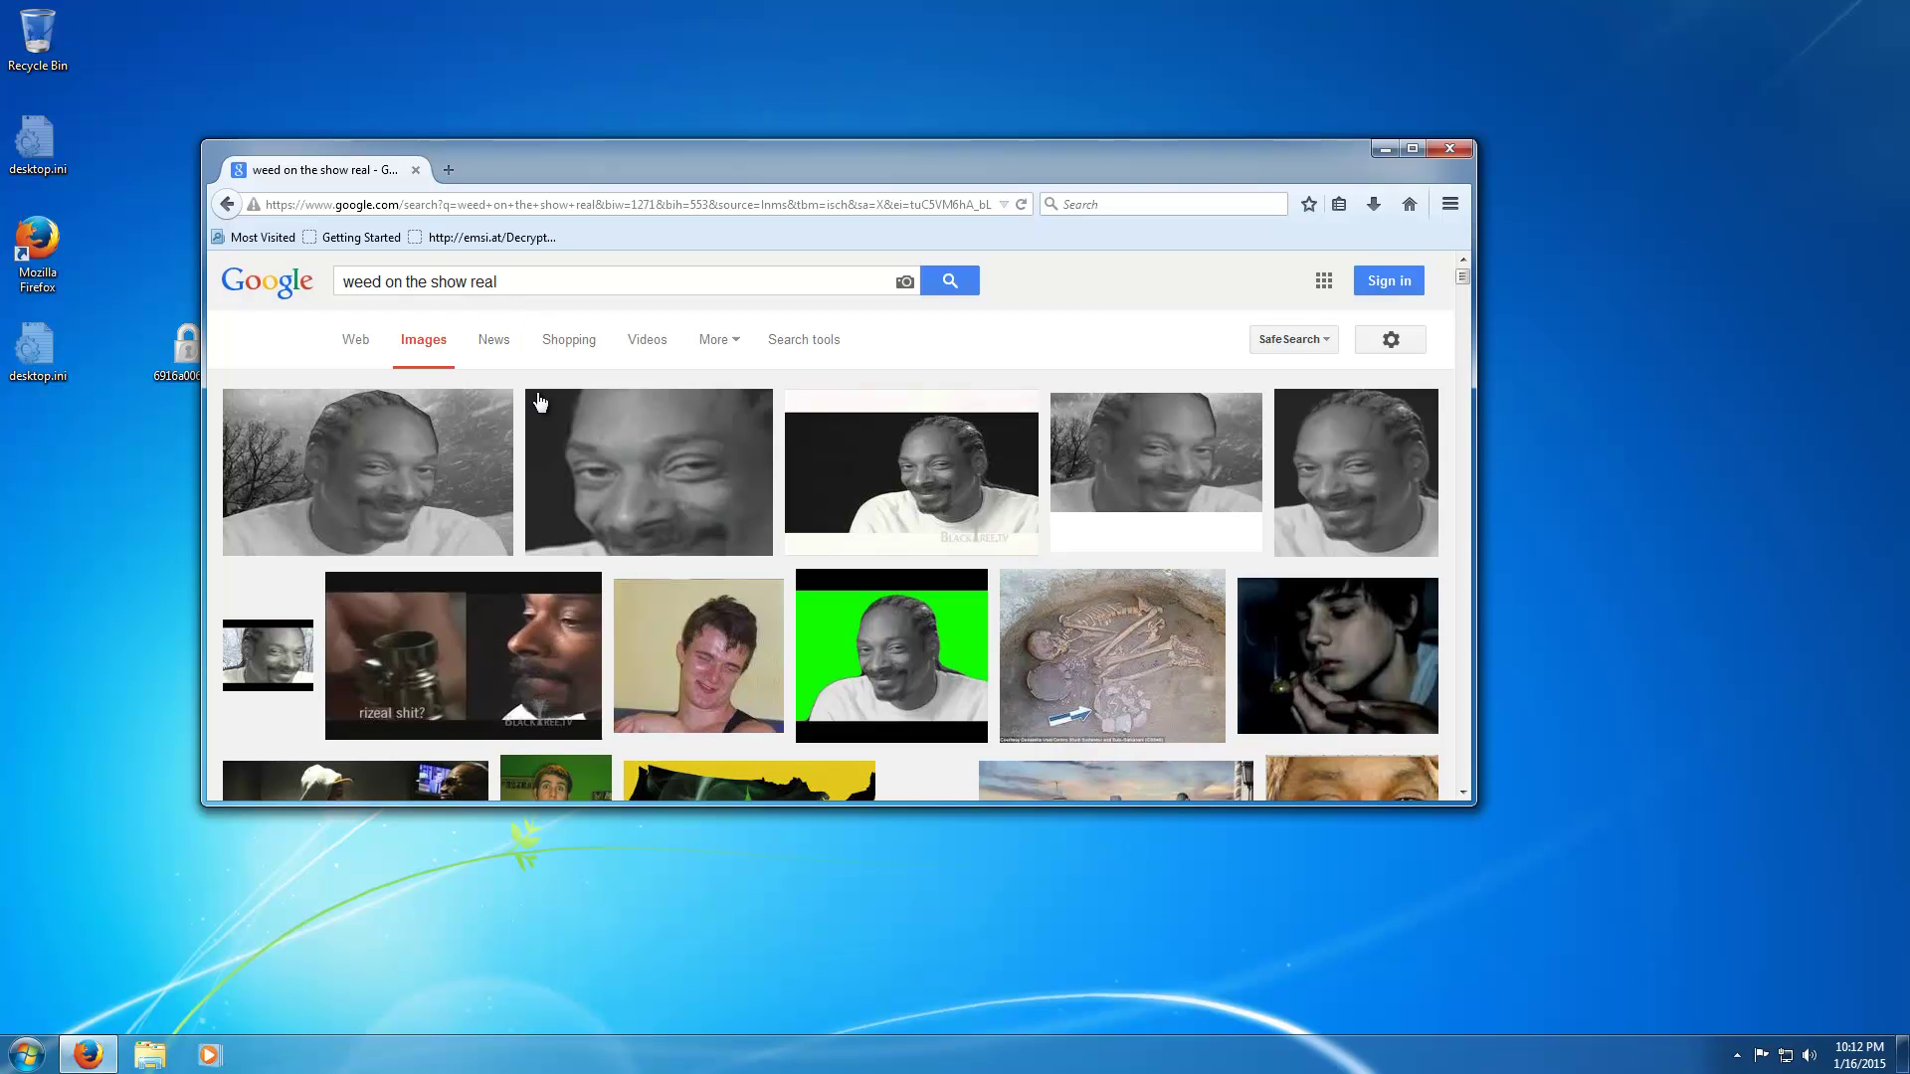
{"action": "left_click", "coordinate": [408, 453]}
{"action": "left_click", "coordinate": [1126, 495]}
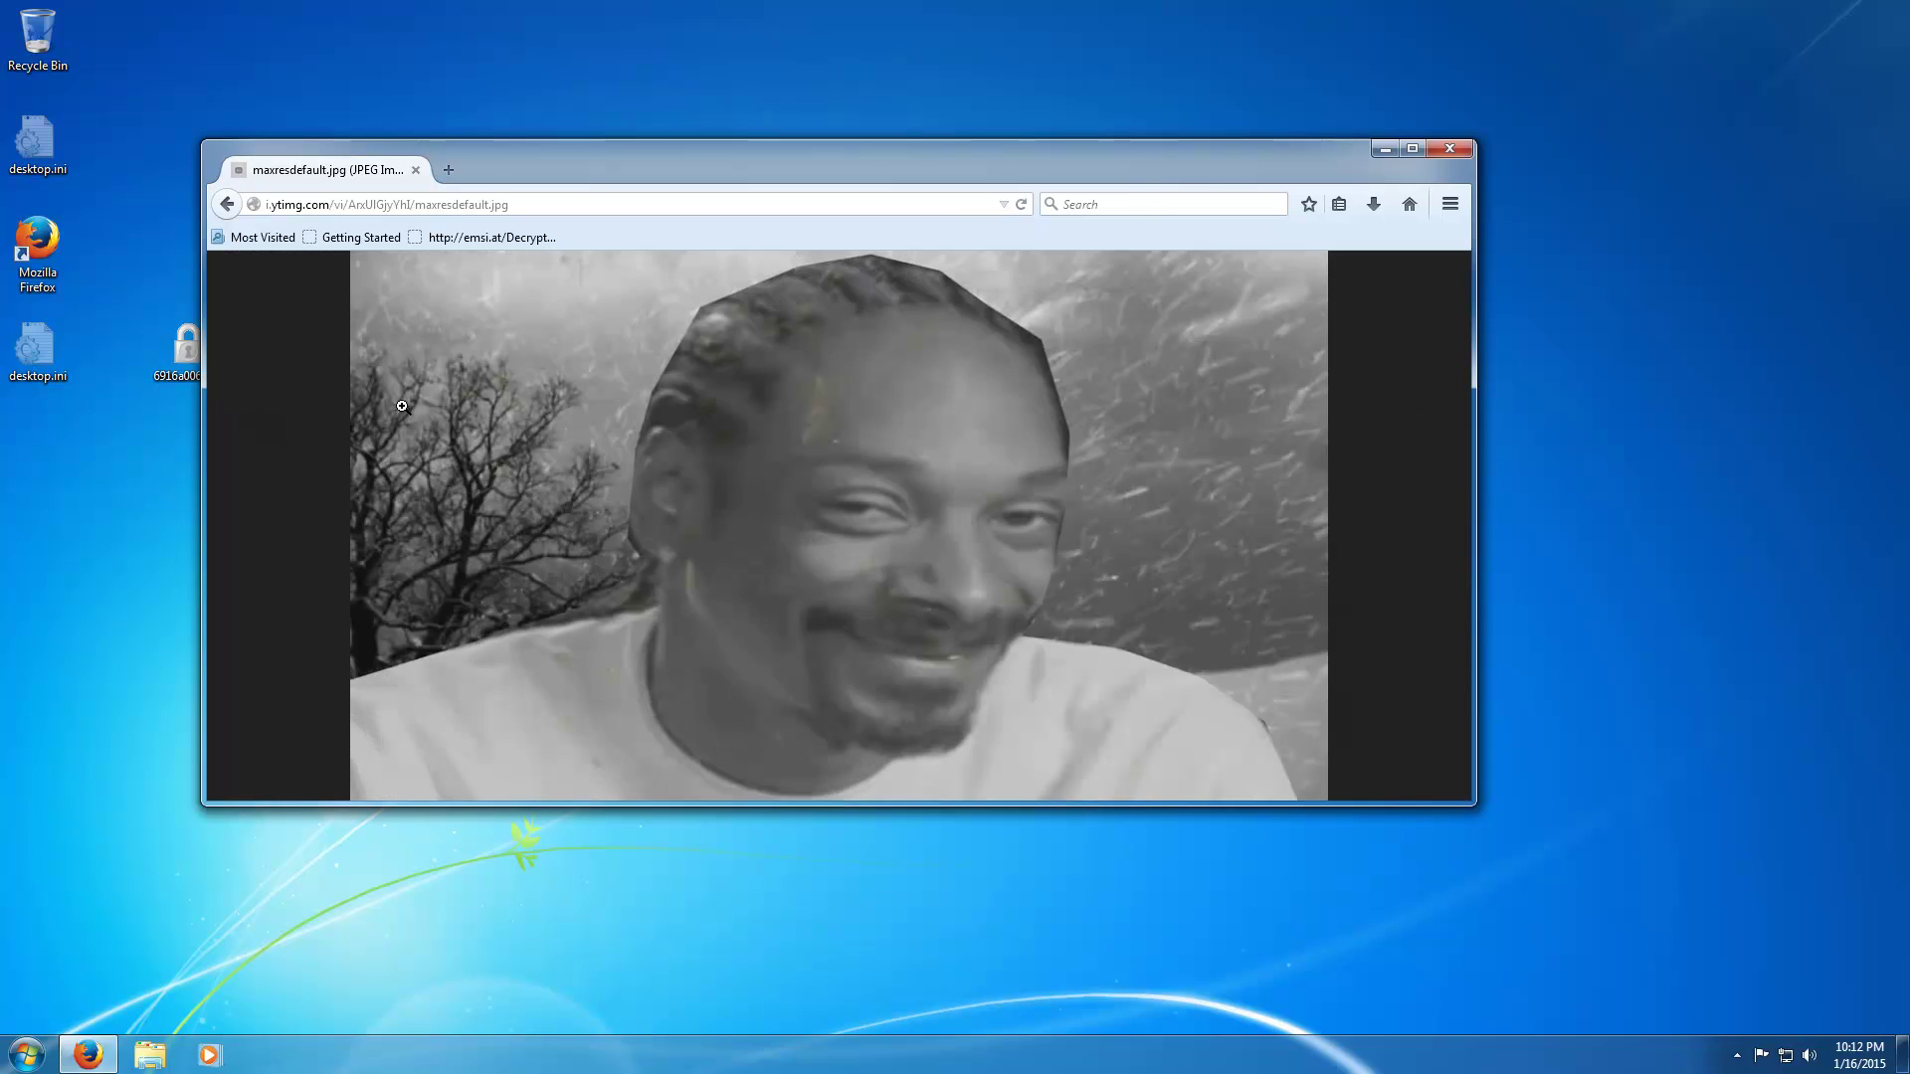
{"action": "right_click", "coordinate": [592, 475]}
{"action": "left_click", "coordinate": [662, 546]}
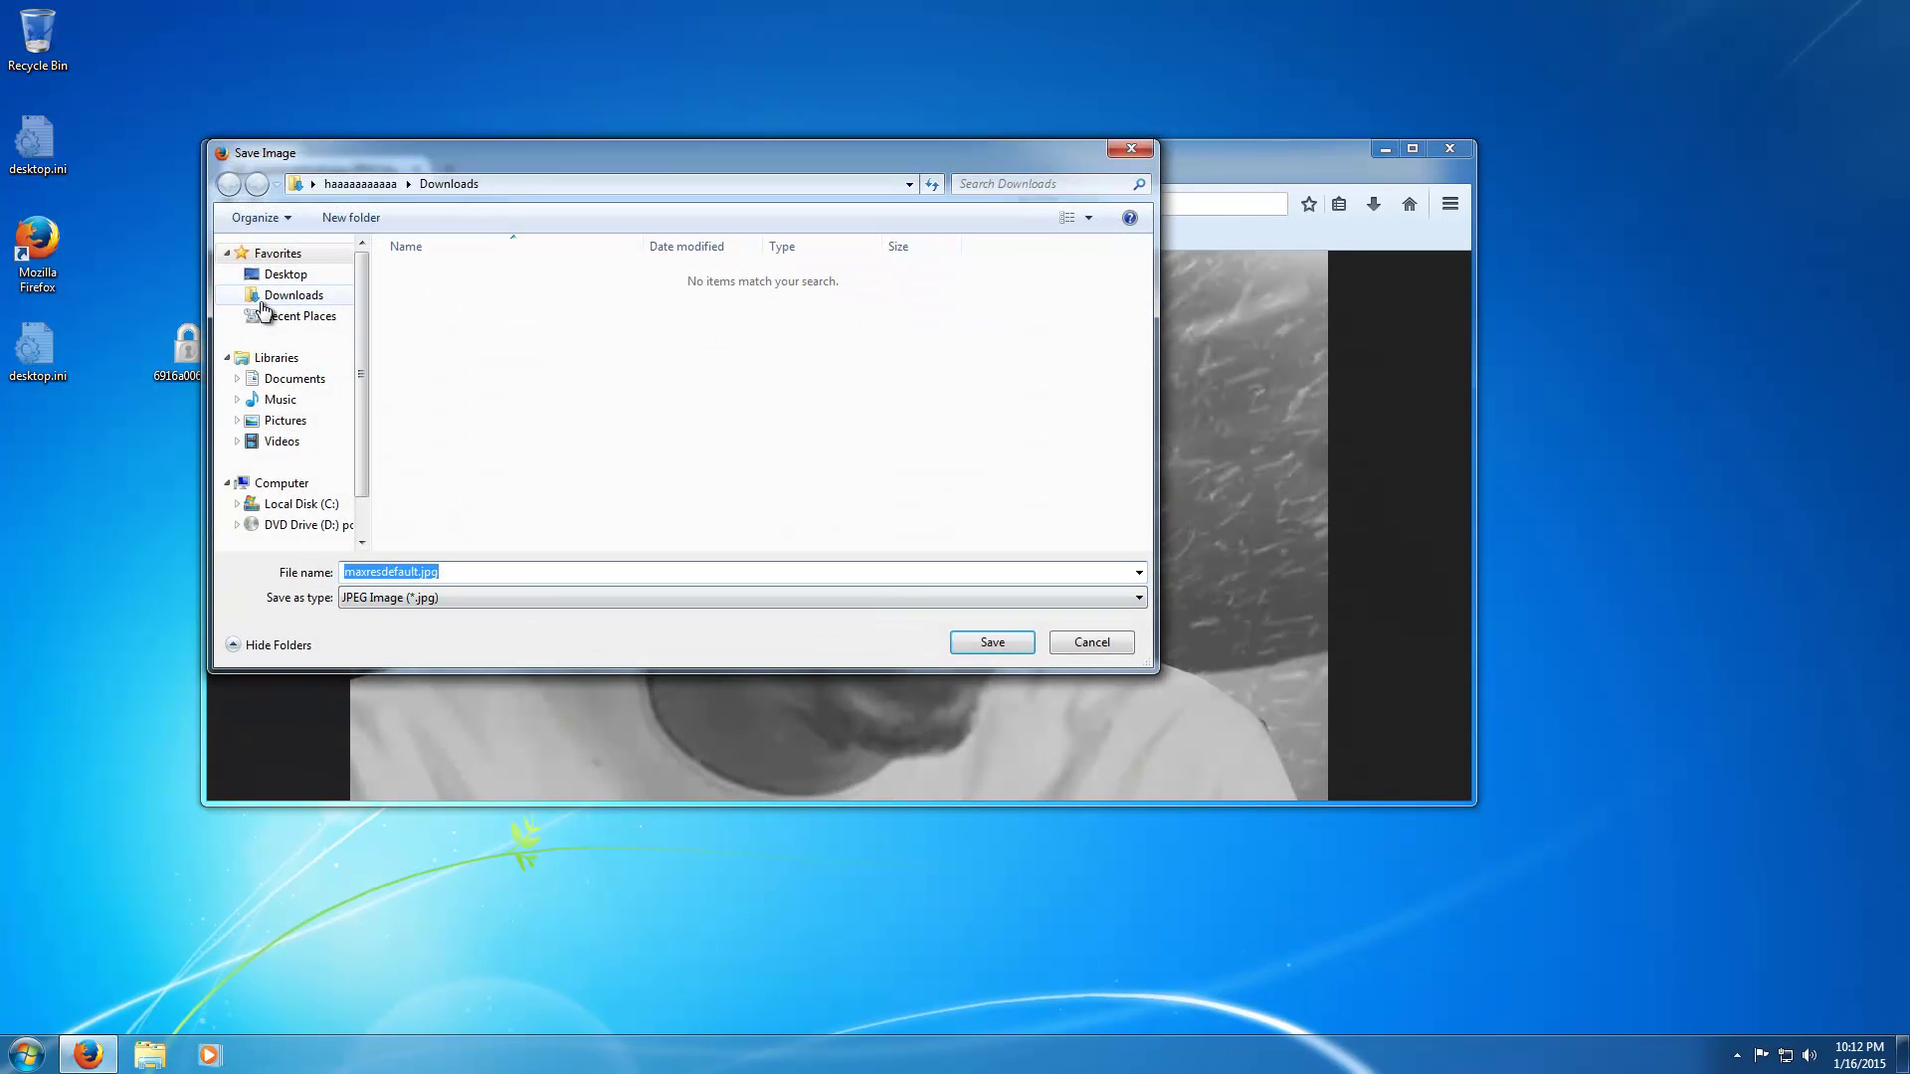
{"action": "left_click", "coordinate": [286, 275]}
{"action": "left_click", "coordinate": [979, 641]}
Save the second image result to the Desktop as g.jpg instead of replacing maxresdefault.jpg.
{"action": "key", "text": "alt+Left"}
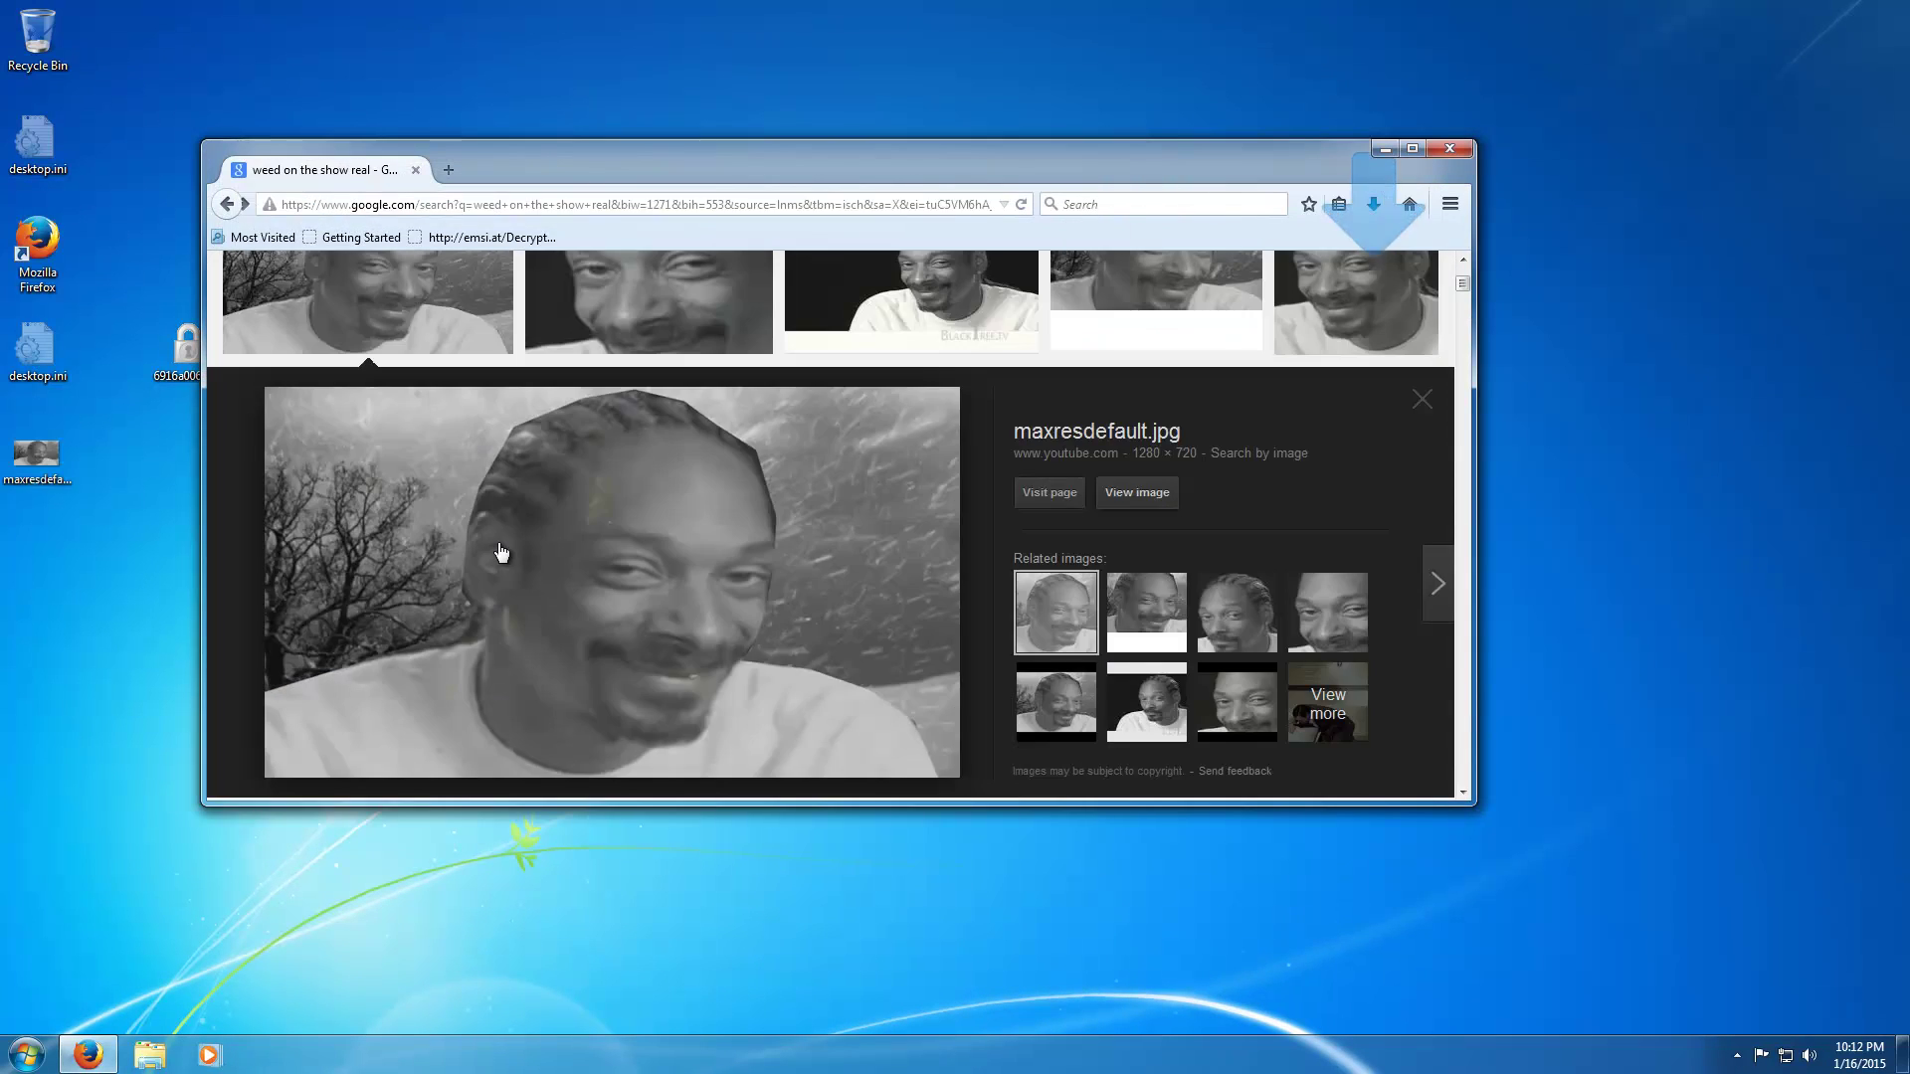
{"action": "left_click", "coordinate": [647, 318]}
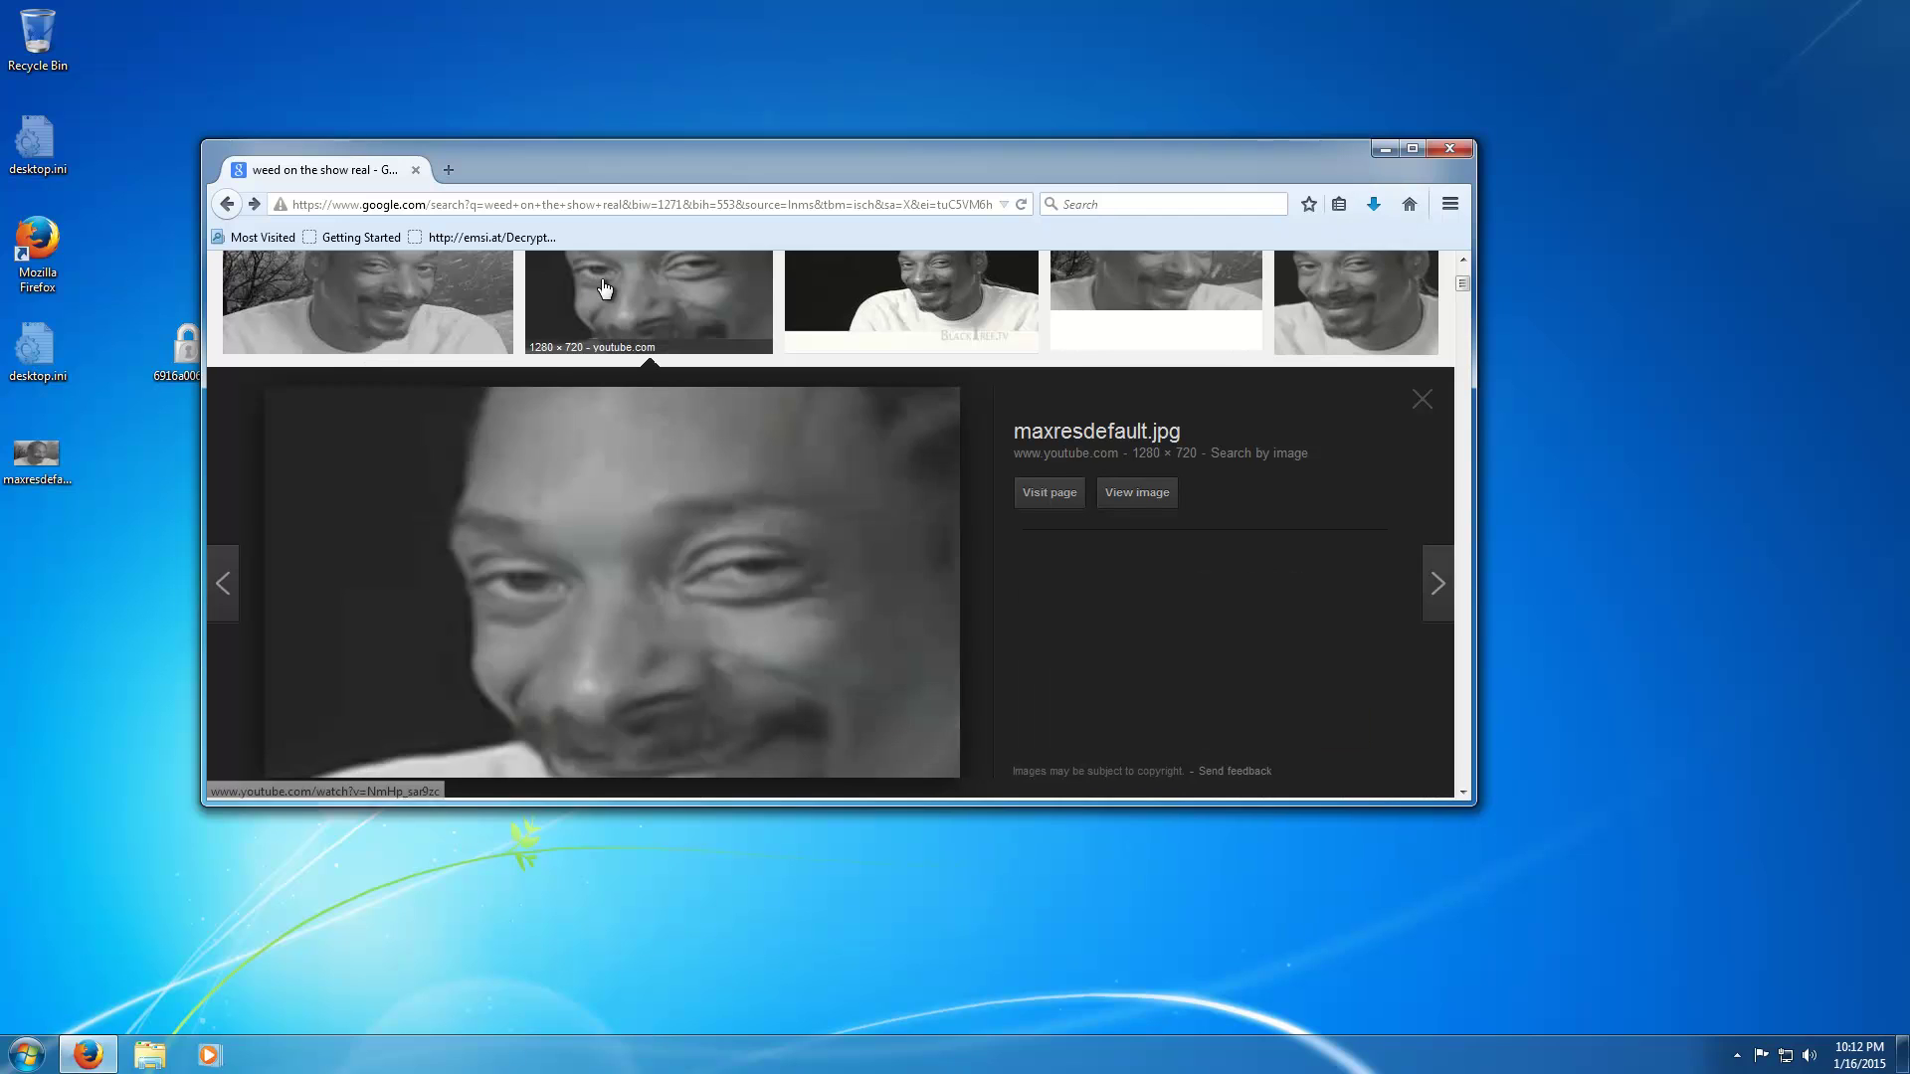
{"action": "left_click", "coordinate": [1134, 492]}
{"action": "right_click", "coordinate": [564, 418]}
{"action": "left_click", "coordinate": [640, 481]}
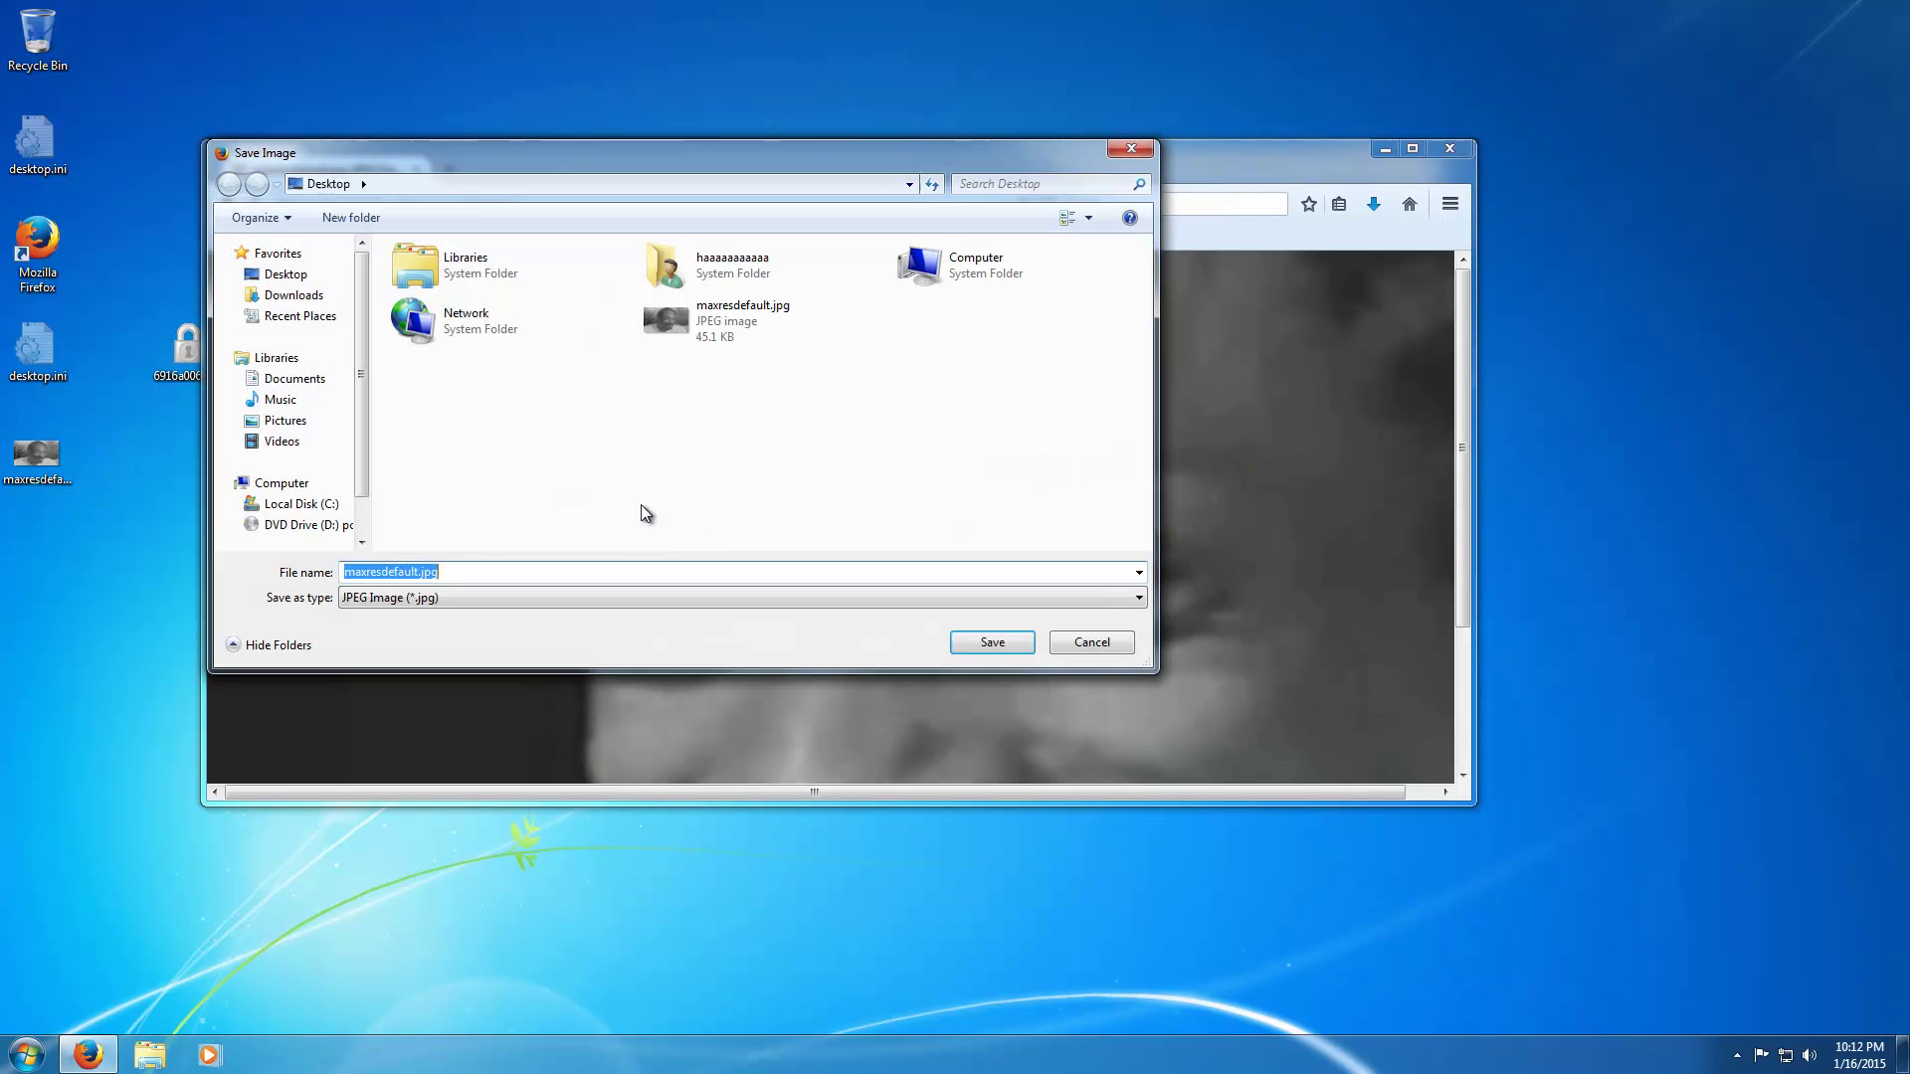
{"action": "left_click", "coordinate": [1011, 645]}
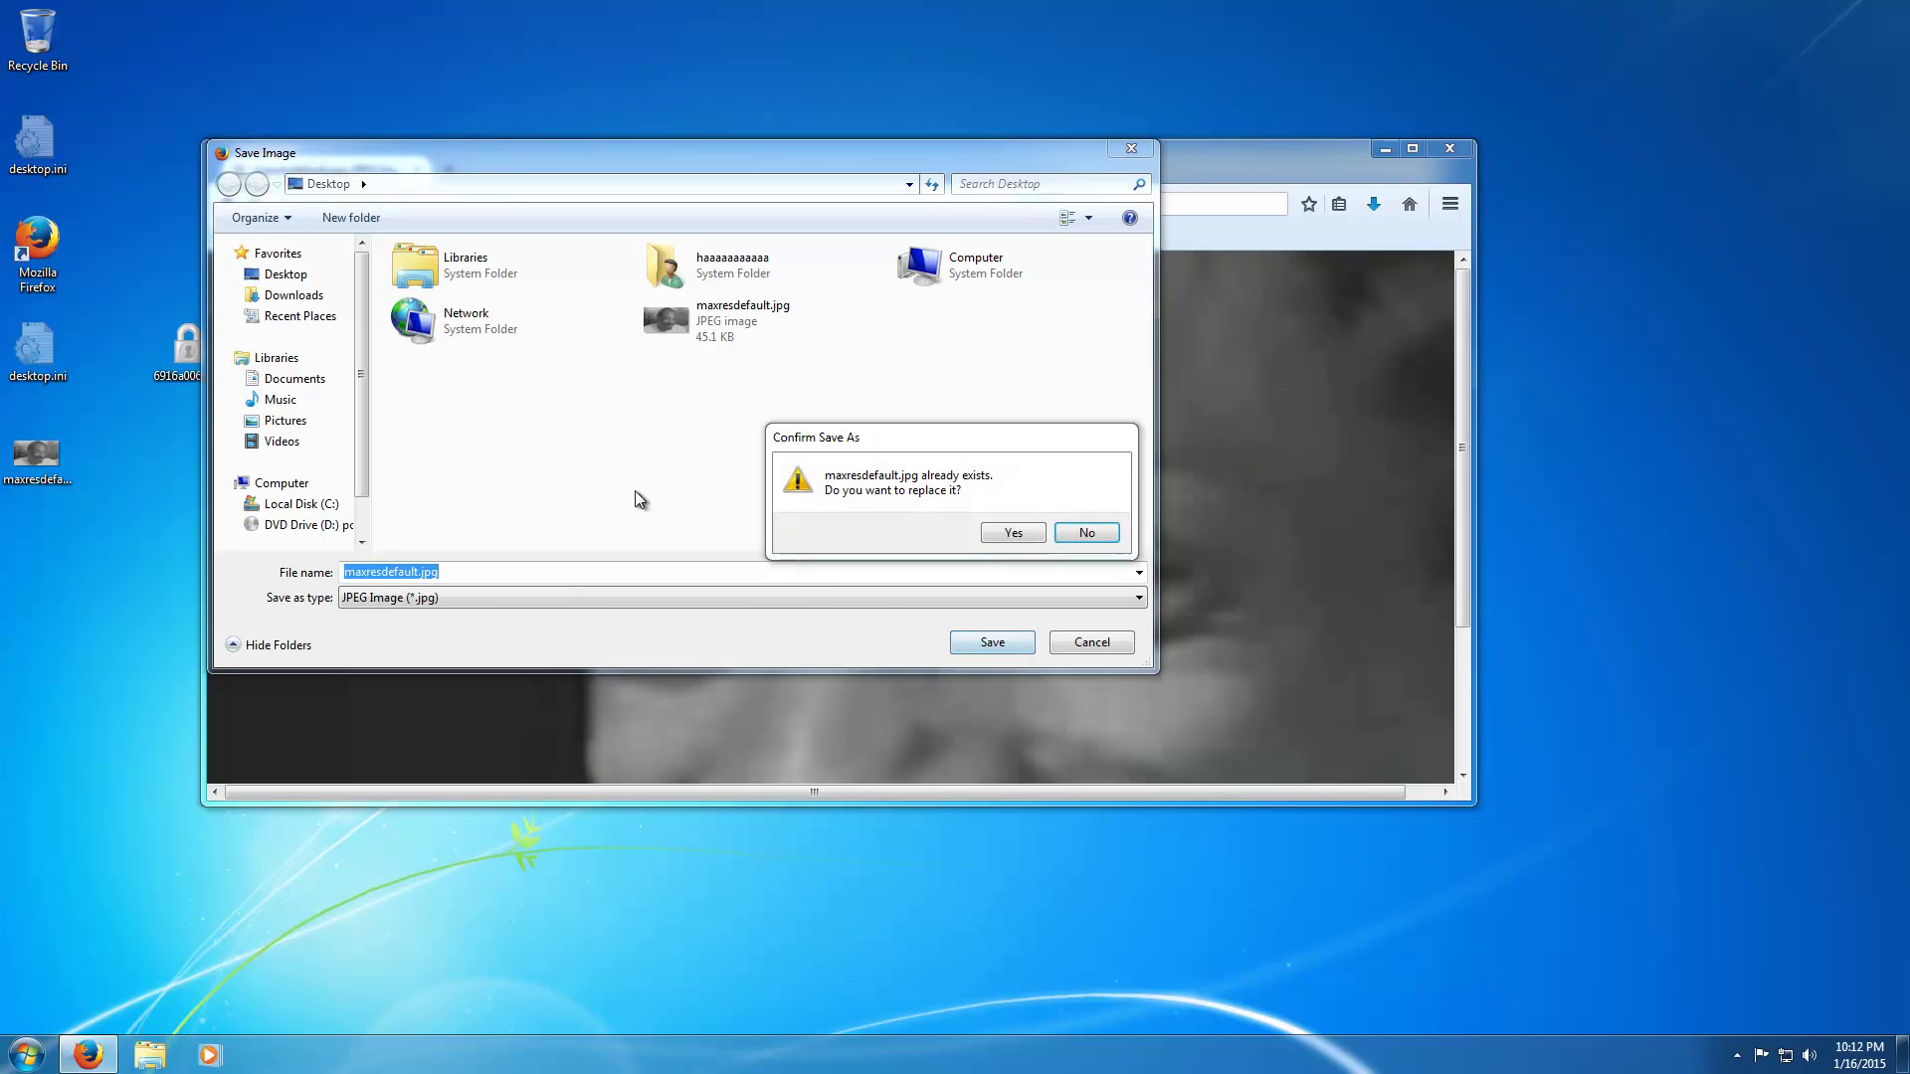
{"action": "left_click", "coordinate": [1087, 532]}
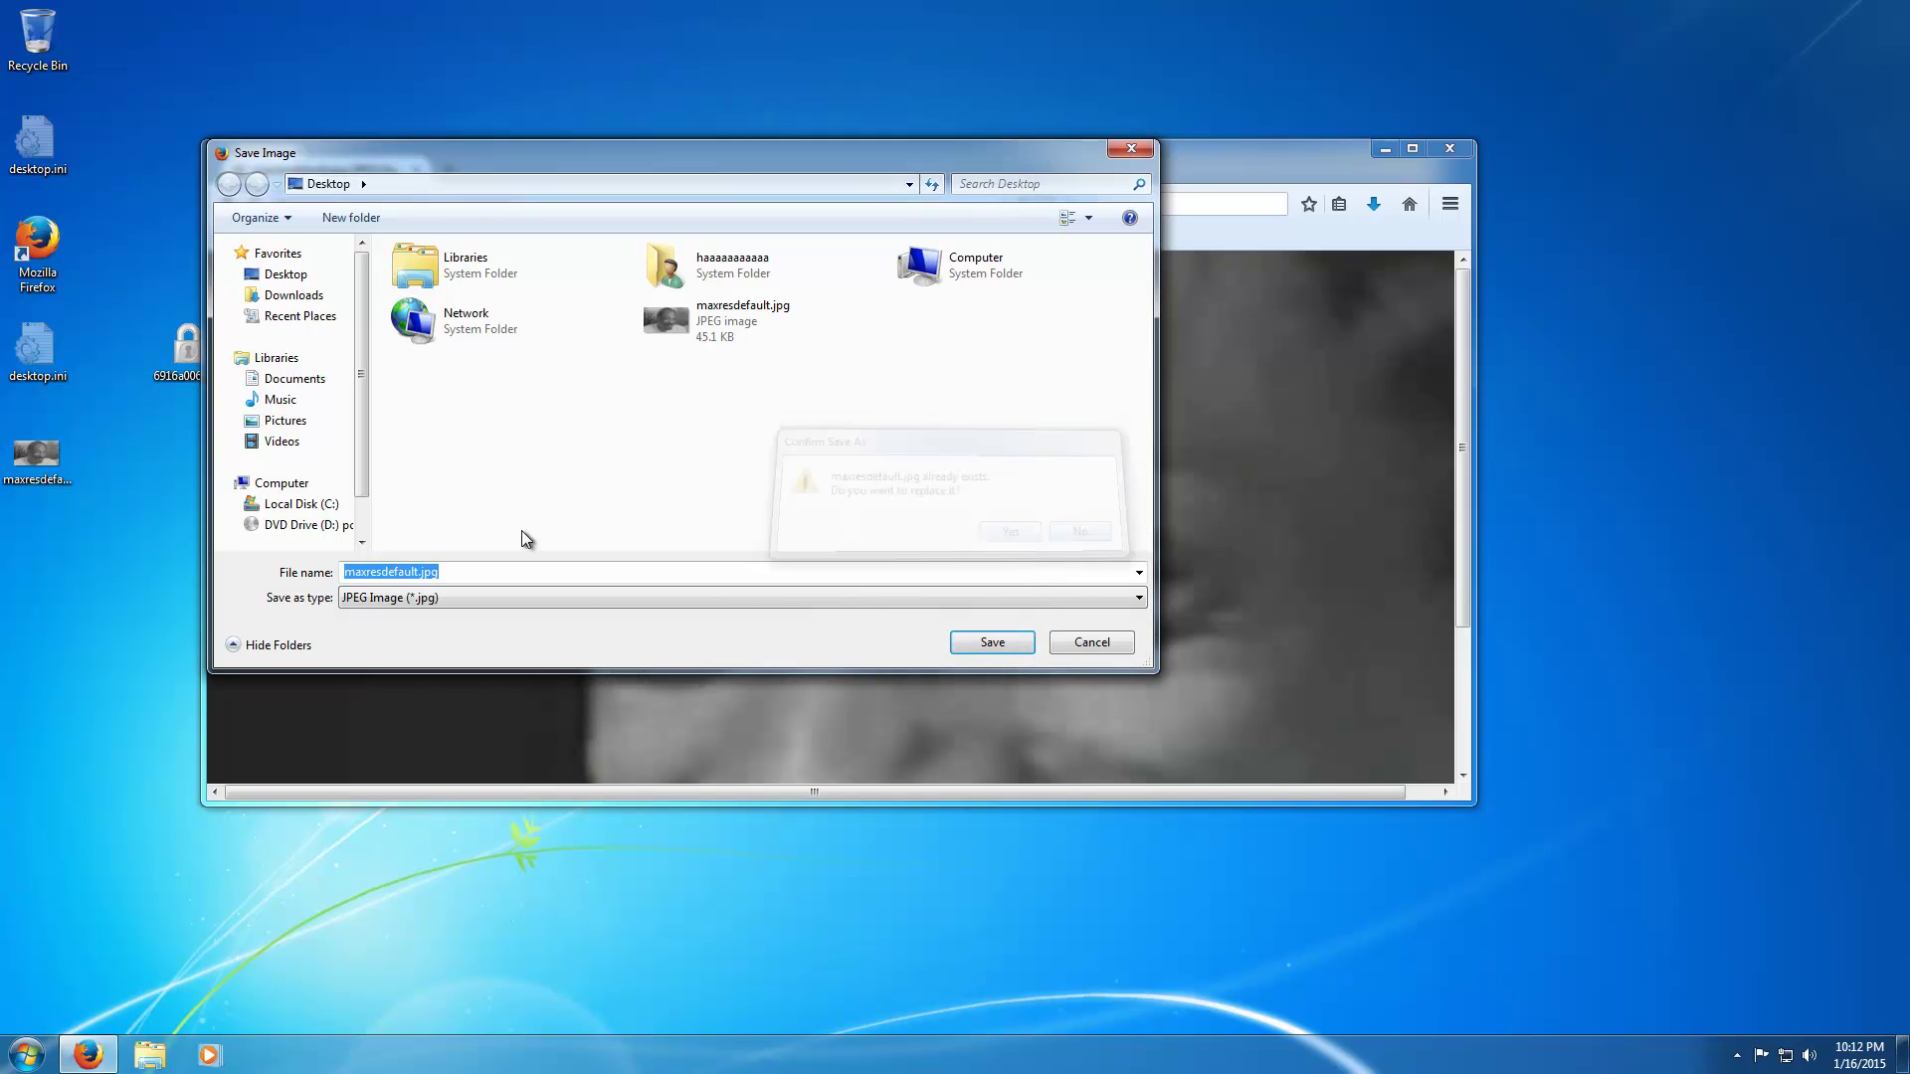
{"action": "type", "text": "g"}
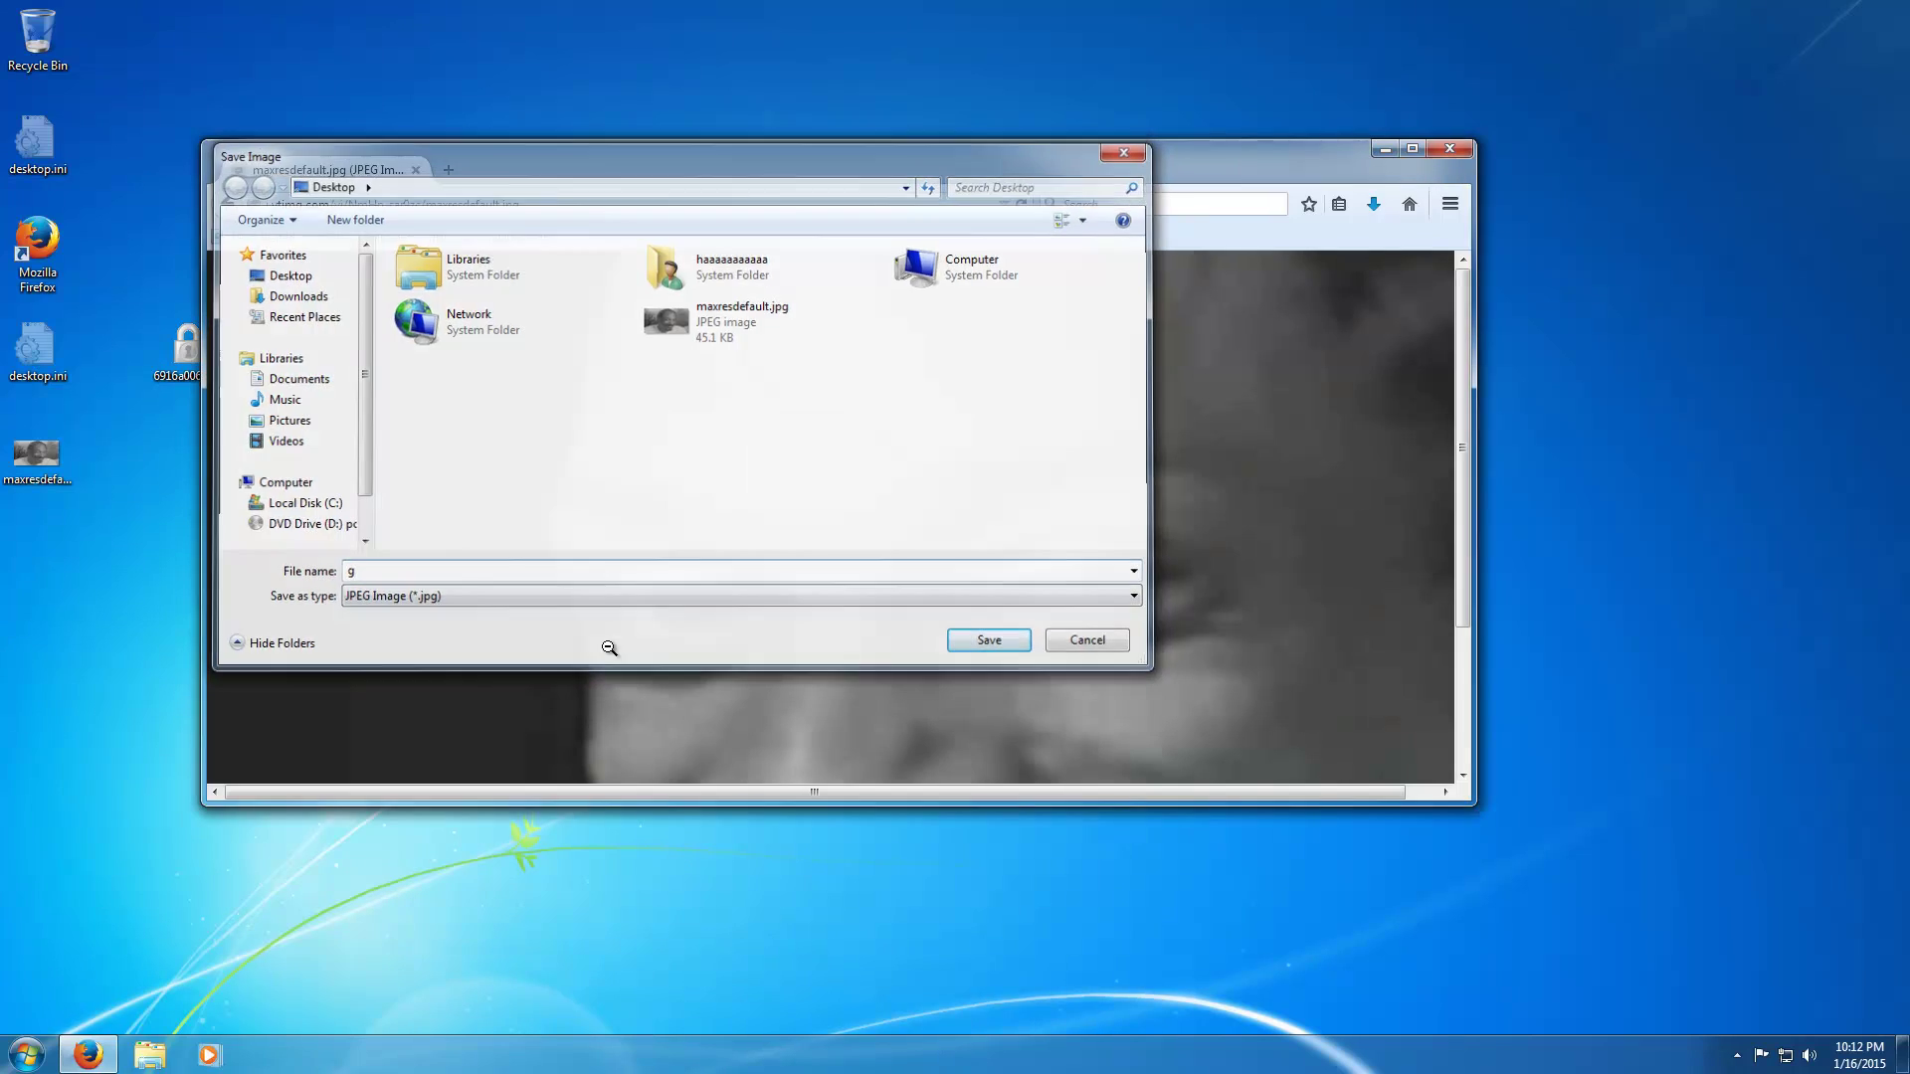
{"action": "key", "text": "Return"}
Save the third image result to the Desktop as j.jpg.
{"action": "key", "text": "BackSpace"}
{"action": "scroll", "coordinate": [891, 374], "scroll_direction": "up", "scroll_amount": 2}
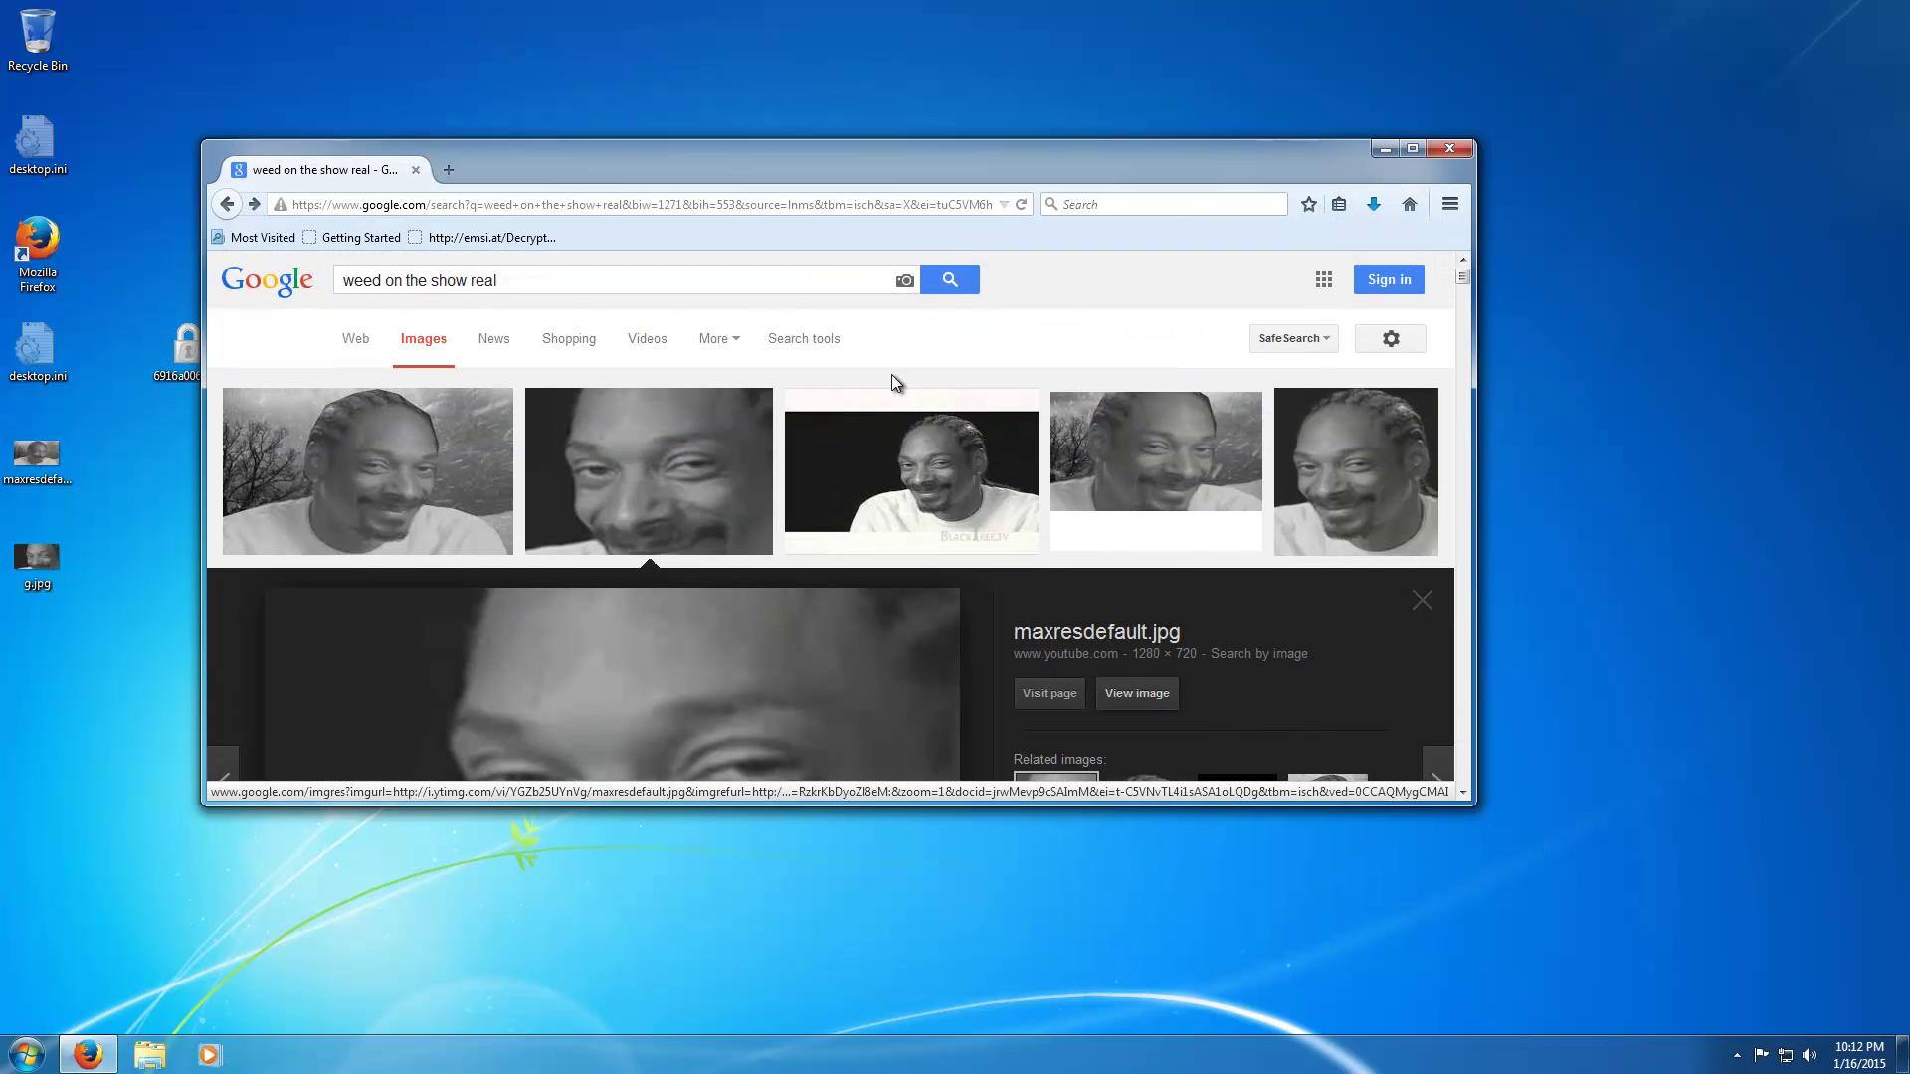
{"action": "left_click", "coordinate": [896, 439]}
{"action": "left_click", "coordinate": [1138, 493]}
{"action": "right_click", "coordinate": [609, 468]}
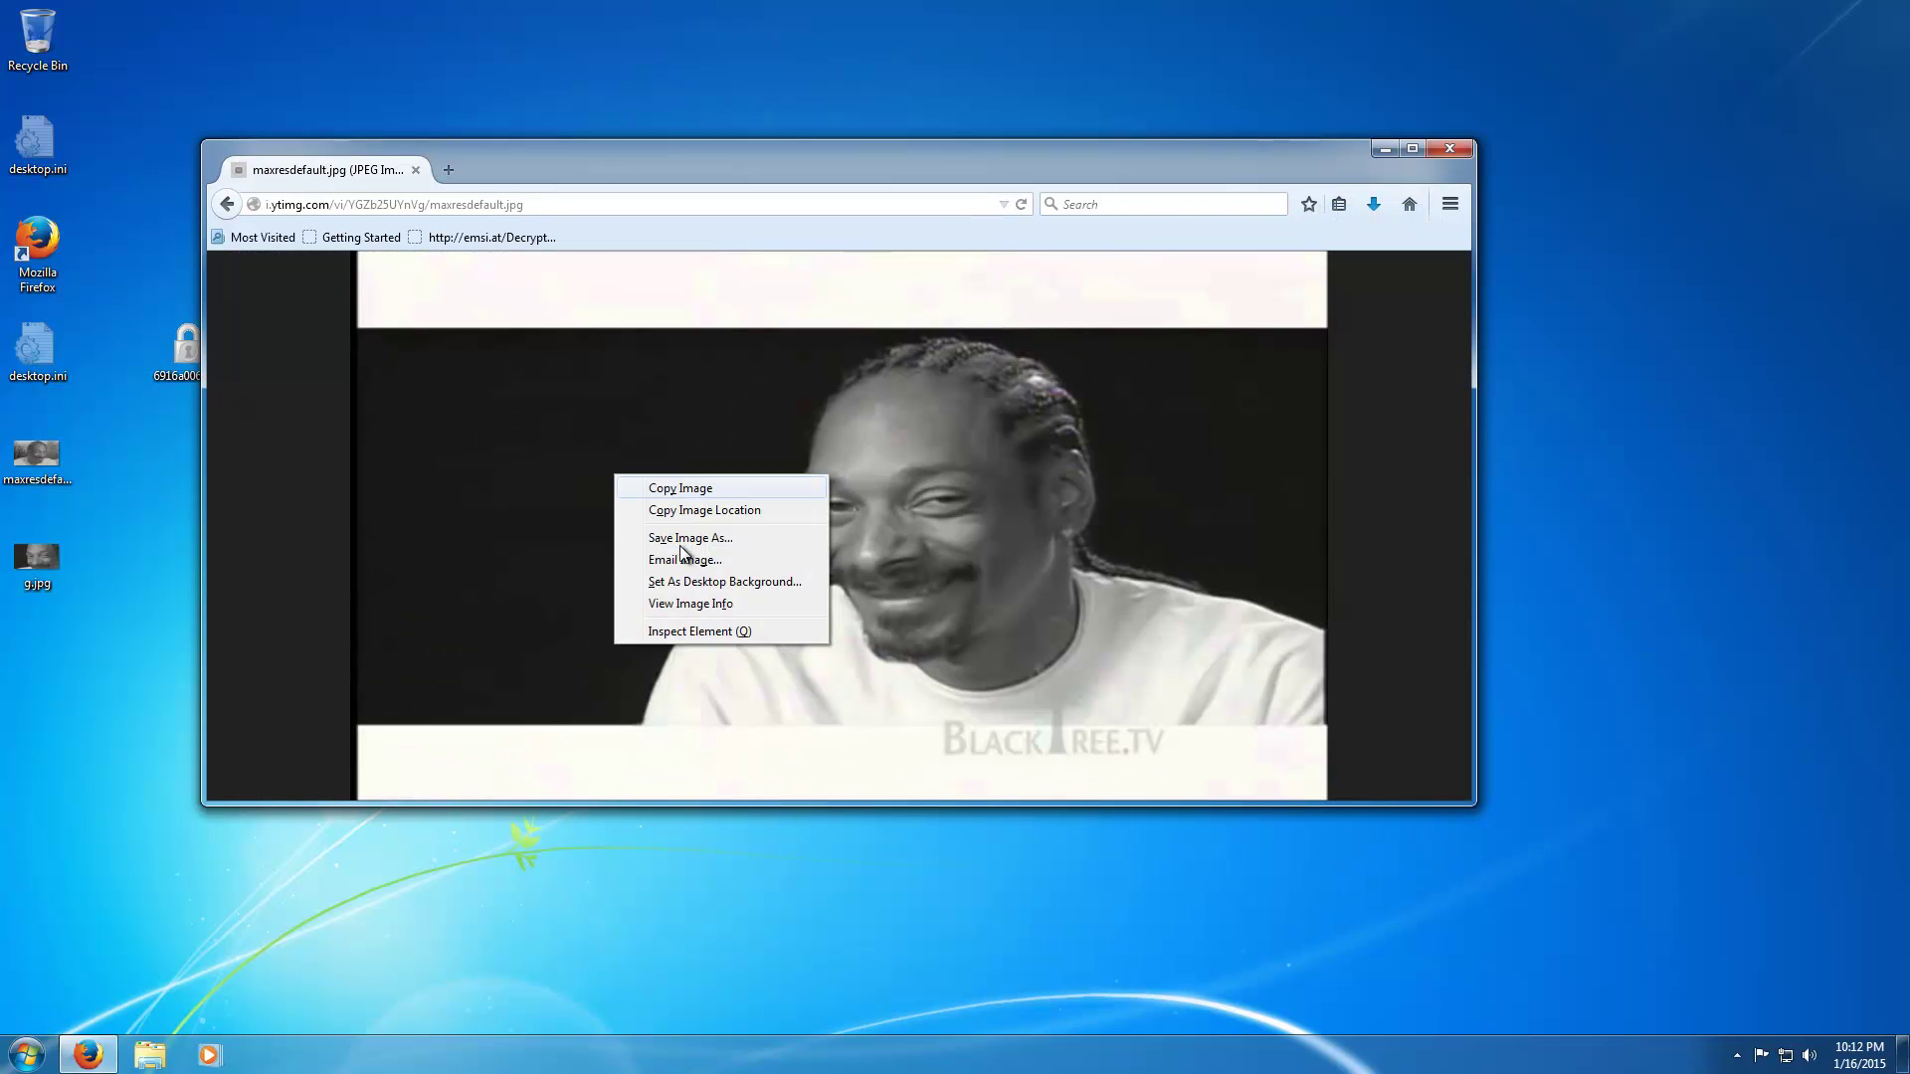
{"action": "left_click", "coordinate": [691, 533]}
{"action": "type", "text": "j"}
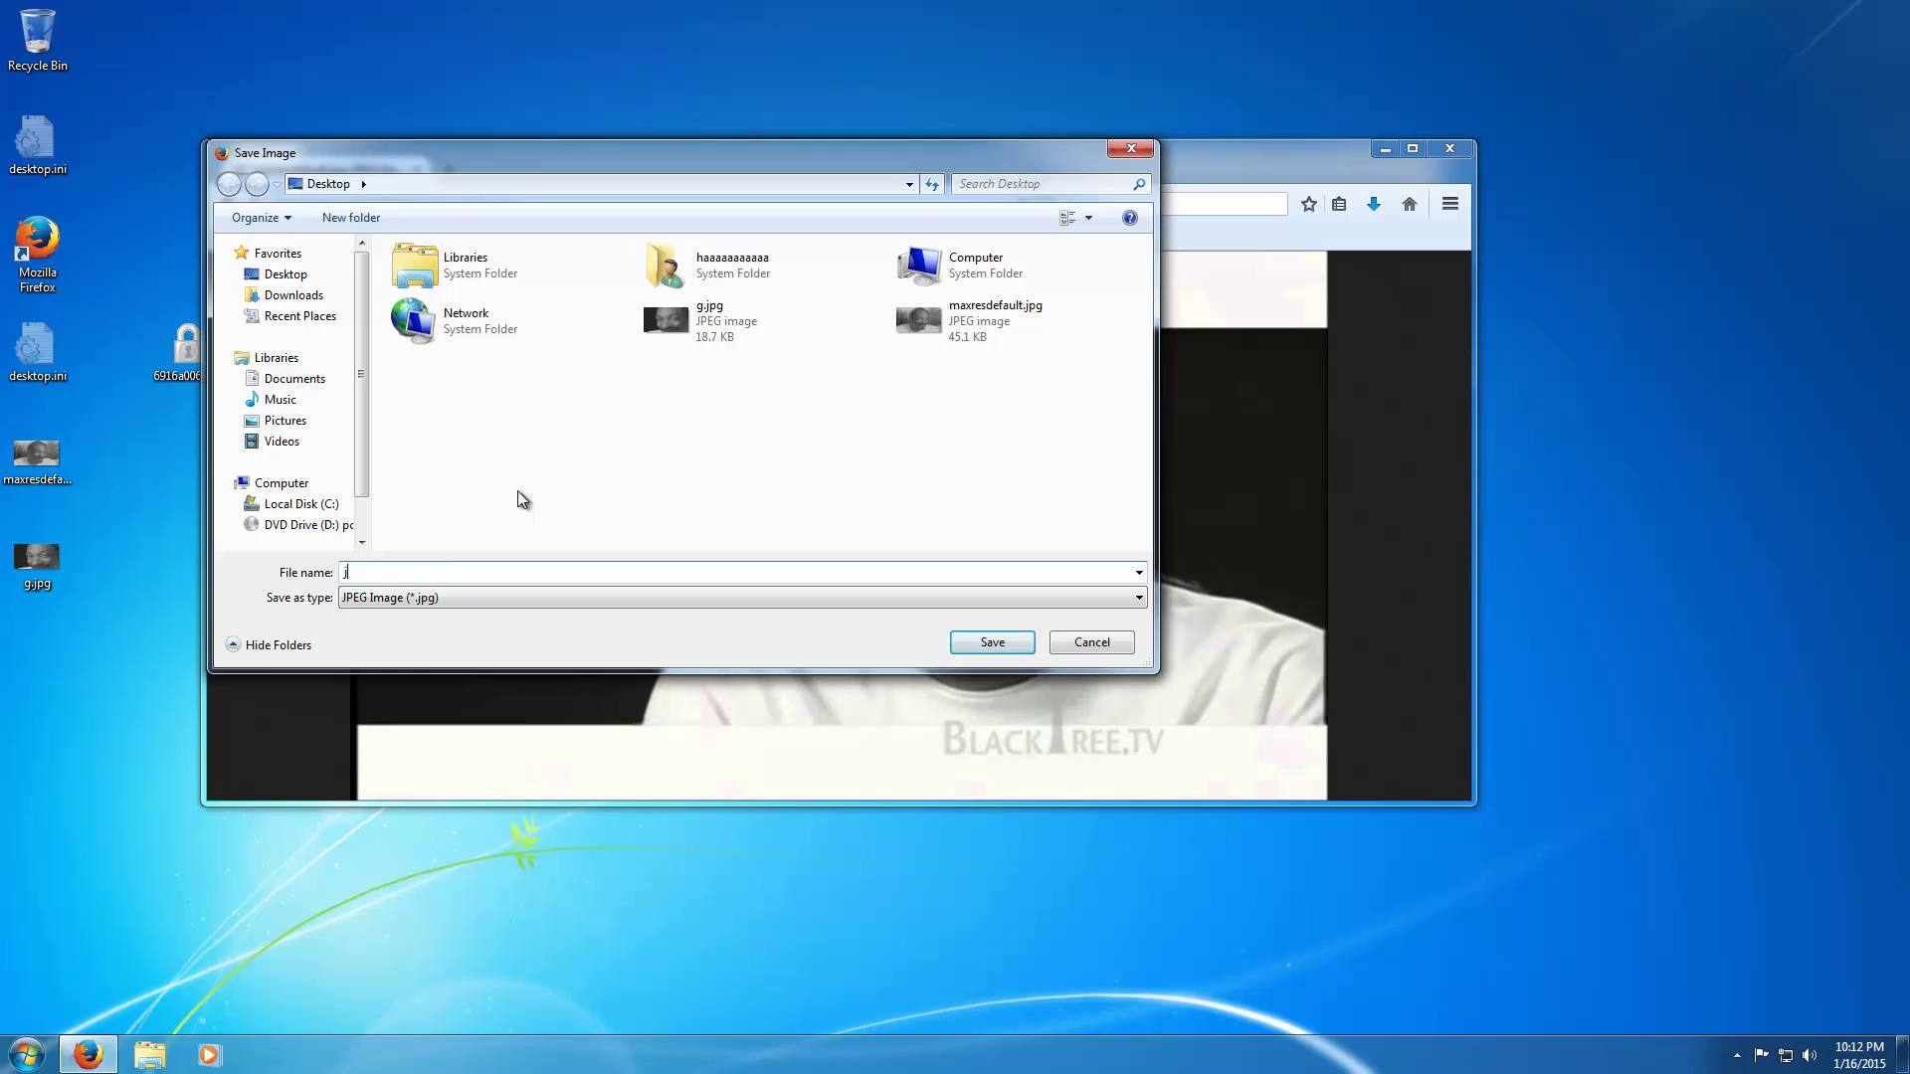
{"action": "key", "text": "Return"}
Save the fourth image result under its suggested name, Is_the_weed_on_the_show_real.jpg.
{"action": "key", "text": "BackSpace"}
{"action": "scroll", "coordinate": [1144, 417], "scroll_direction": "up", "scroll_amount": 2}
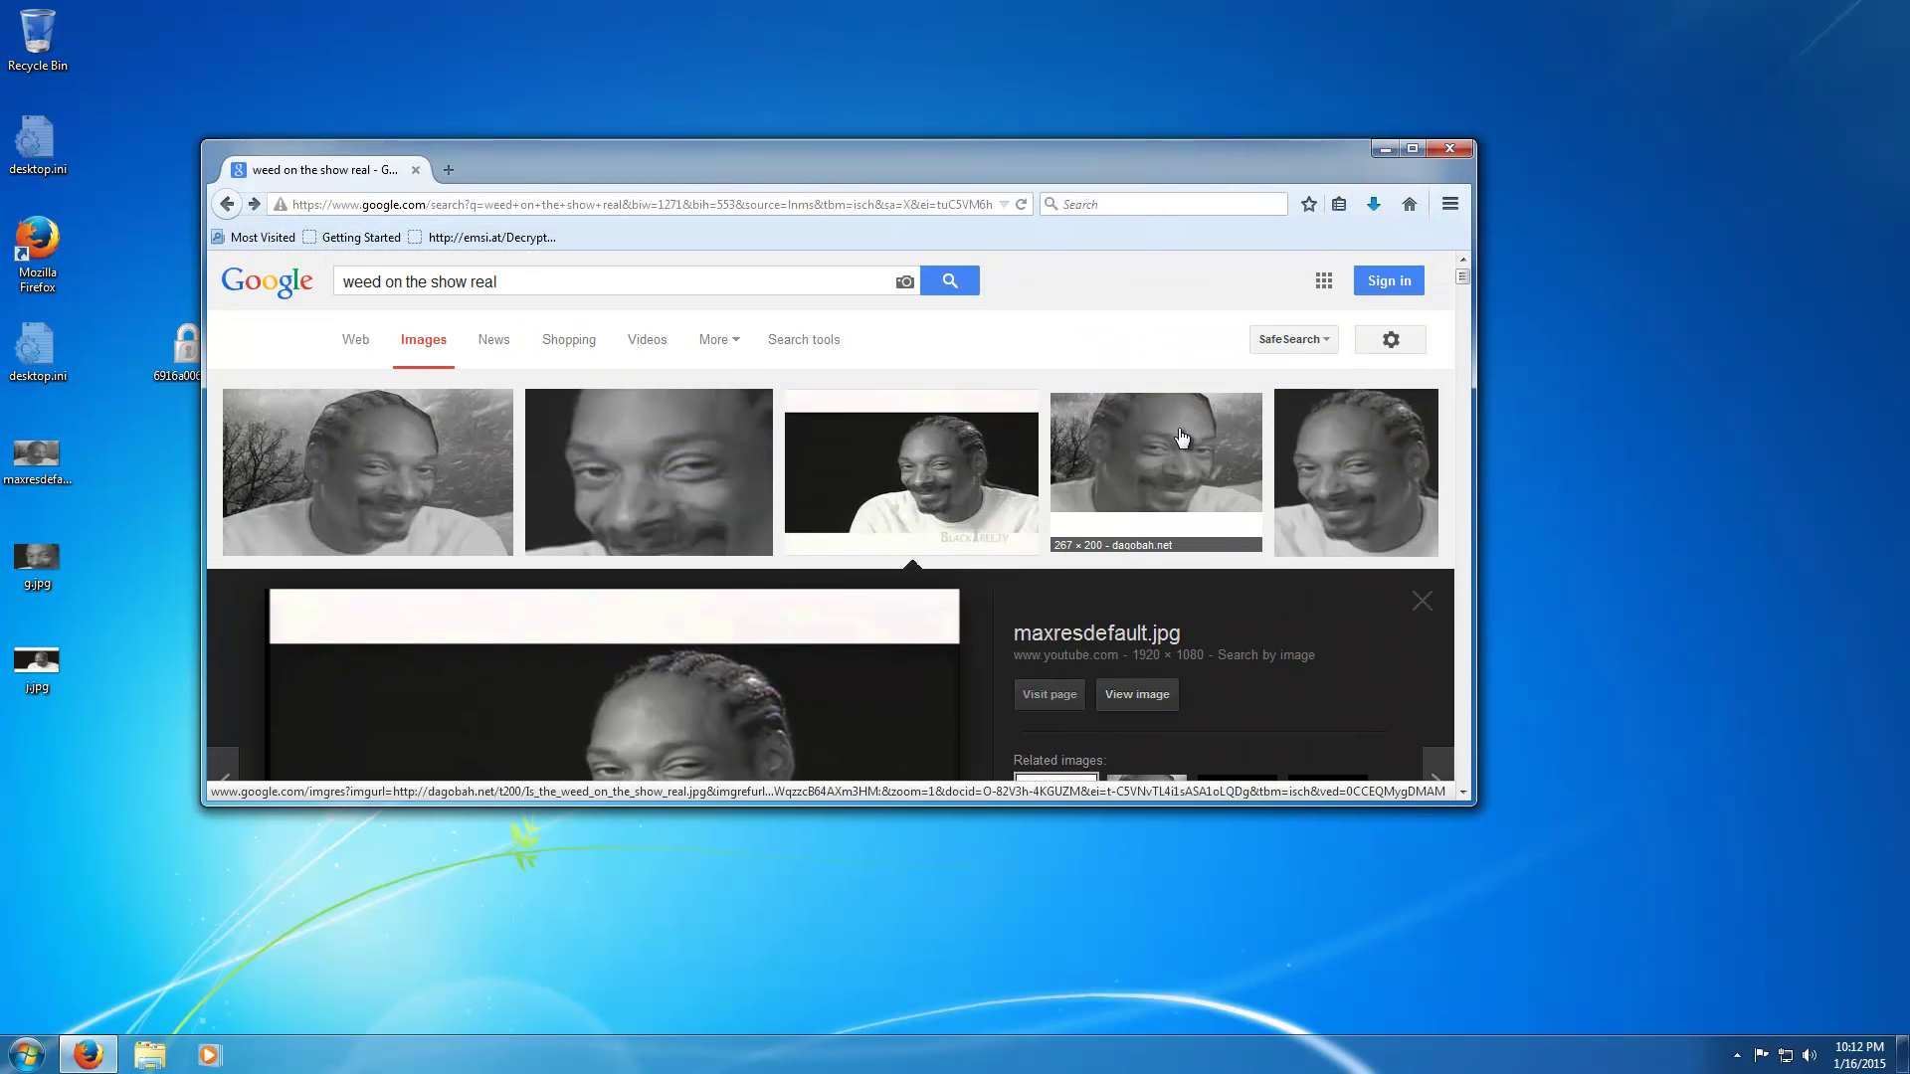
{"action": "left_click", "coordinate": [1184, 436]}
{"action": "left_click", "coordinate": [1122, 502]}
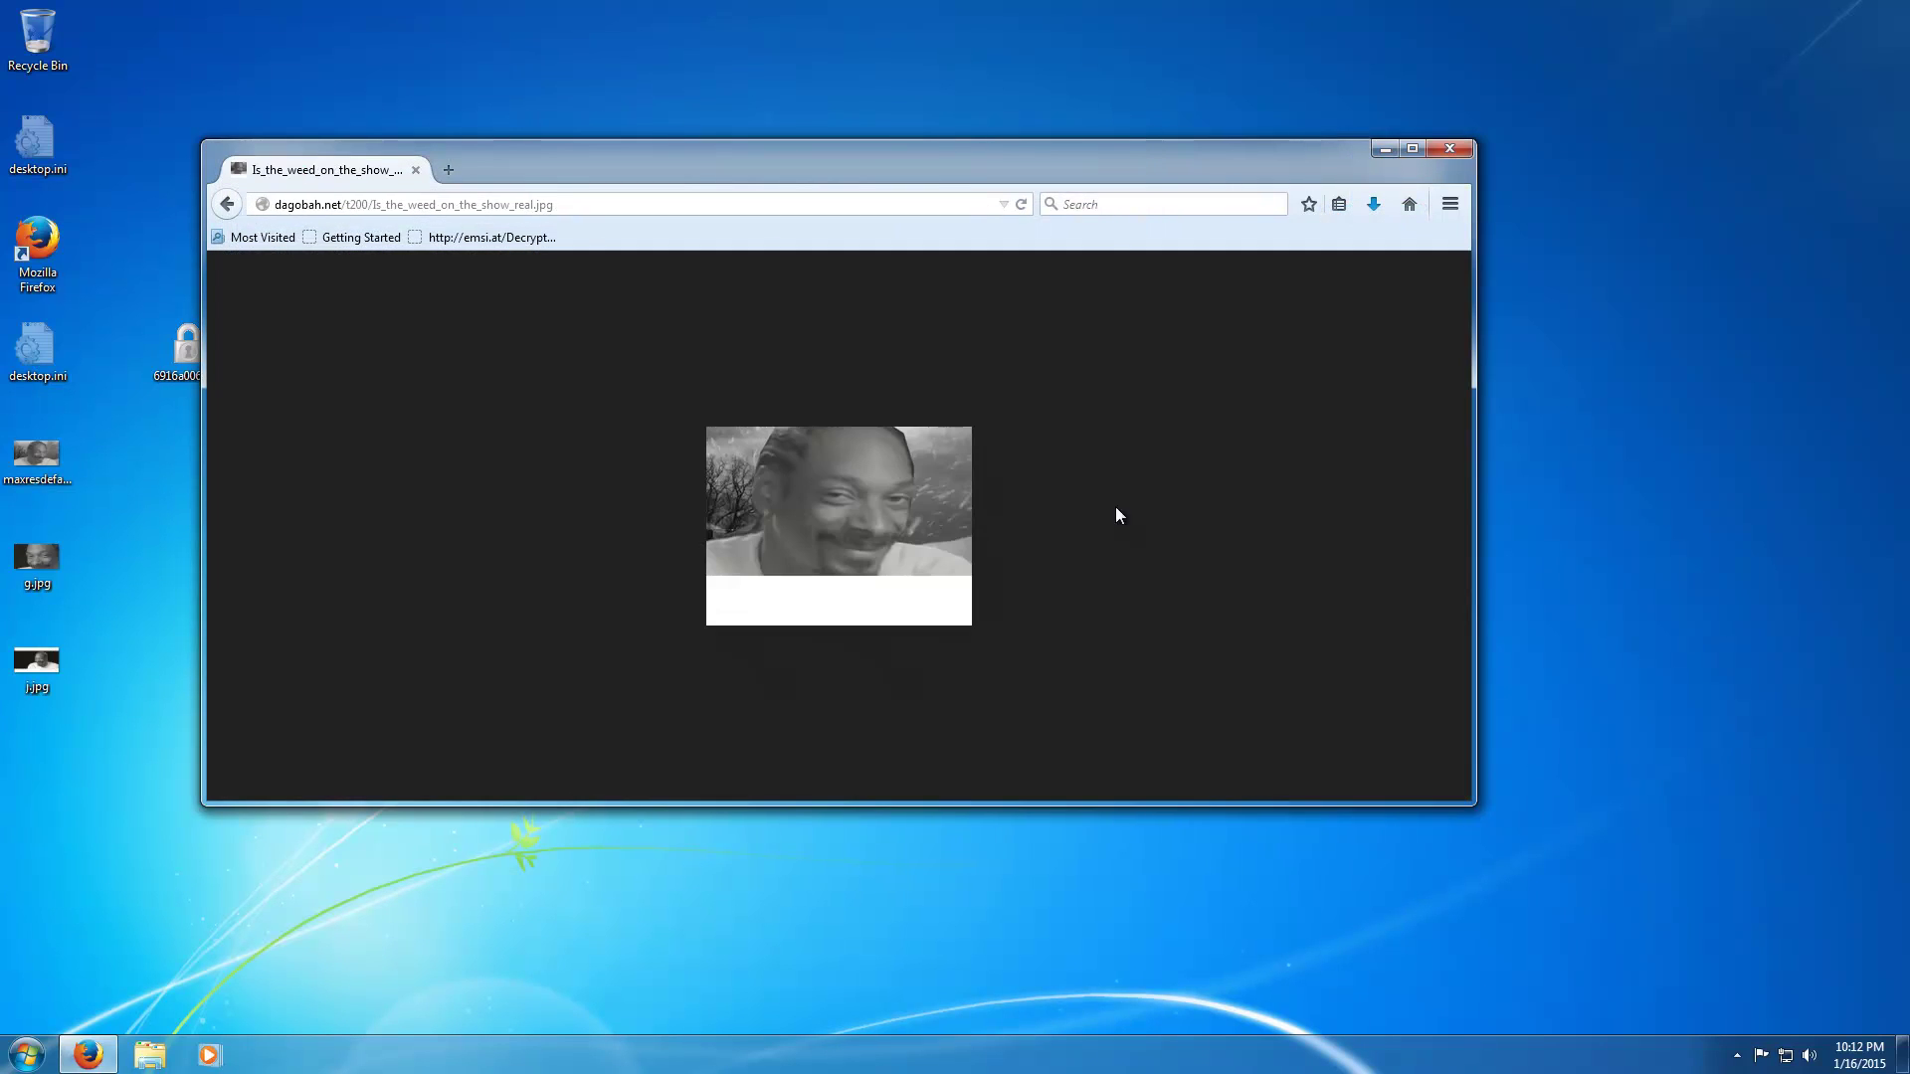
{"action": "right_click", "coordinate": [802, 483]}
{"action": "left_click", "coordinate": [848, 550]}
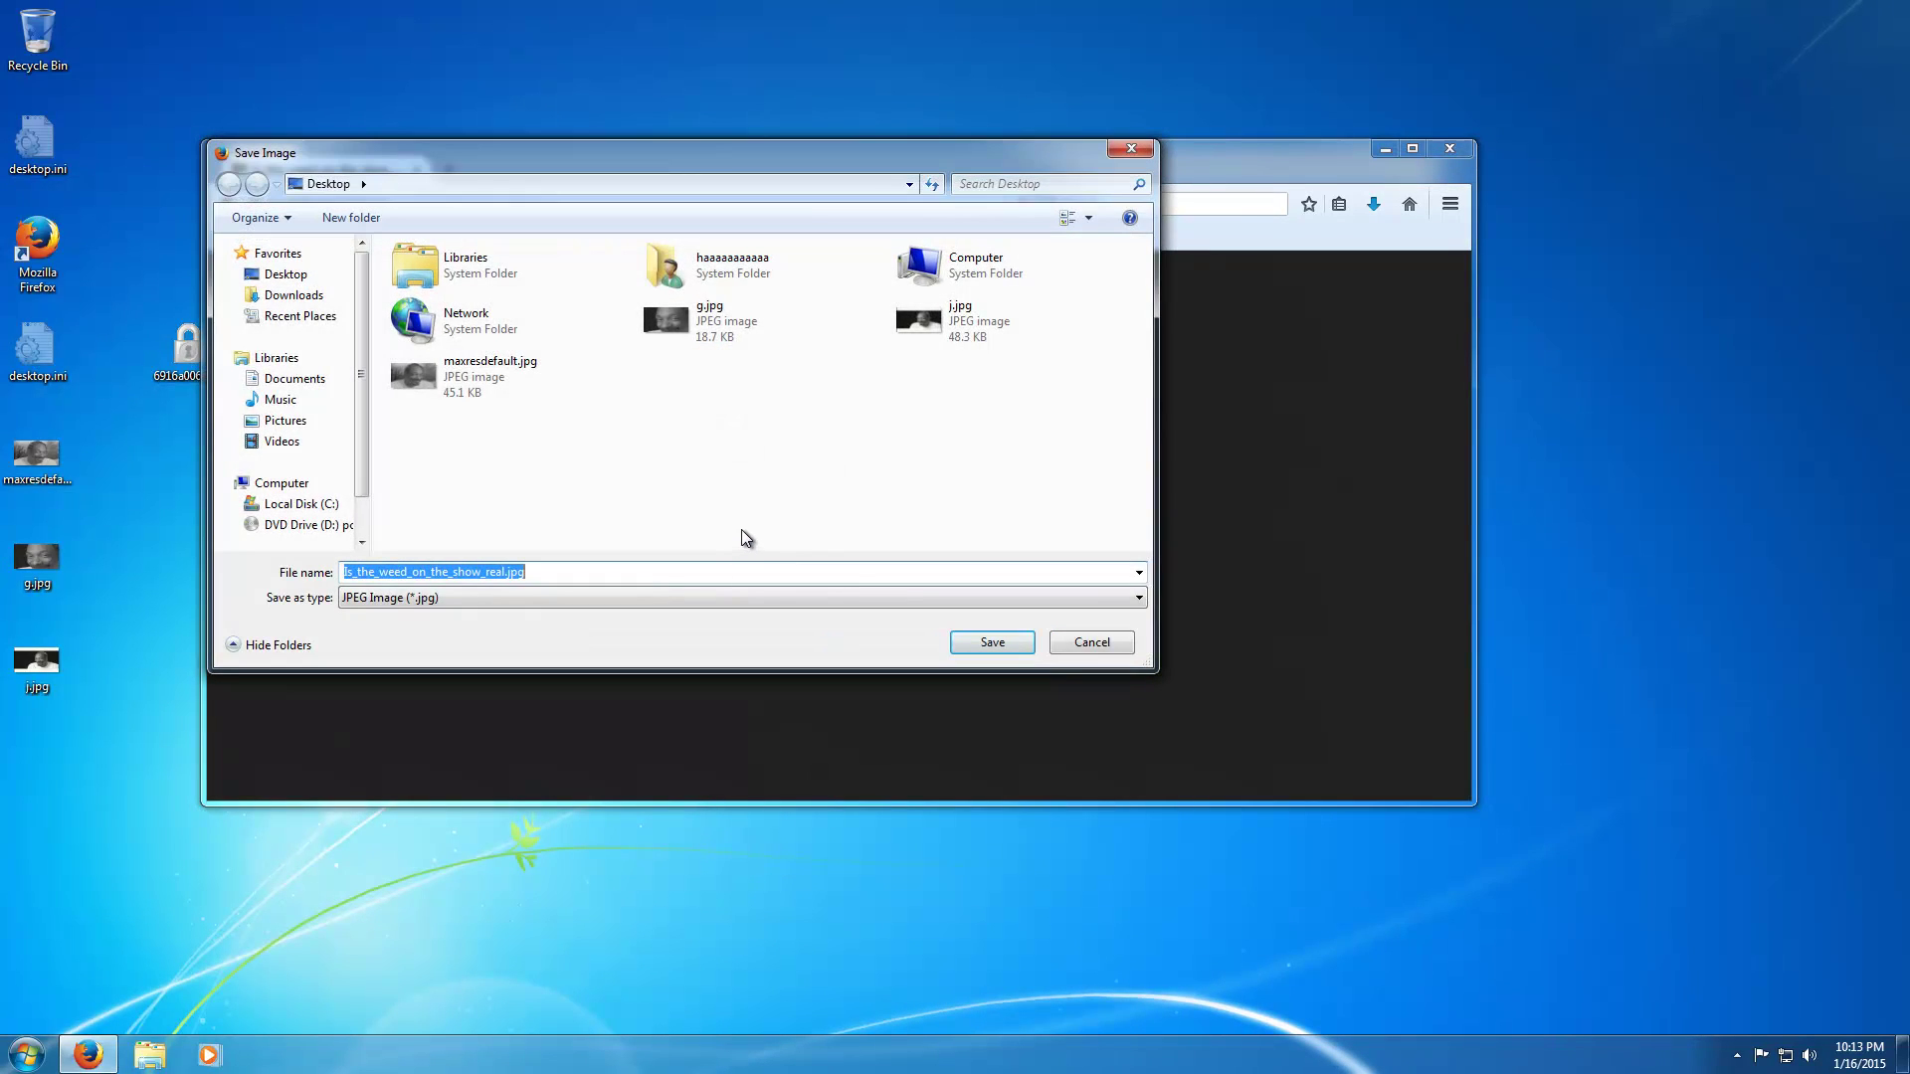
{"action": "key", "text": "Return"}
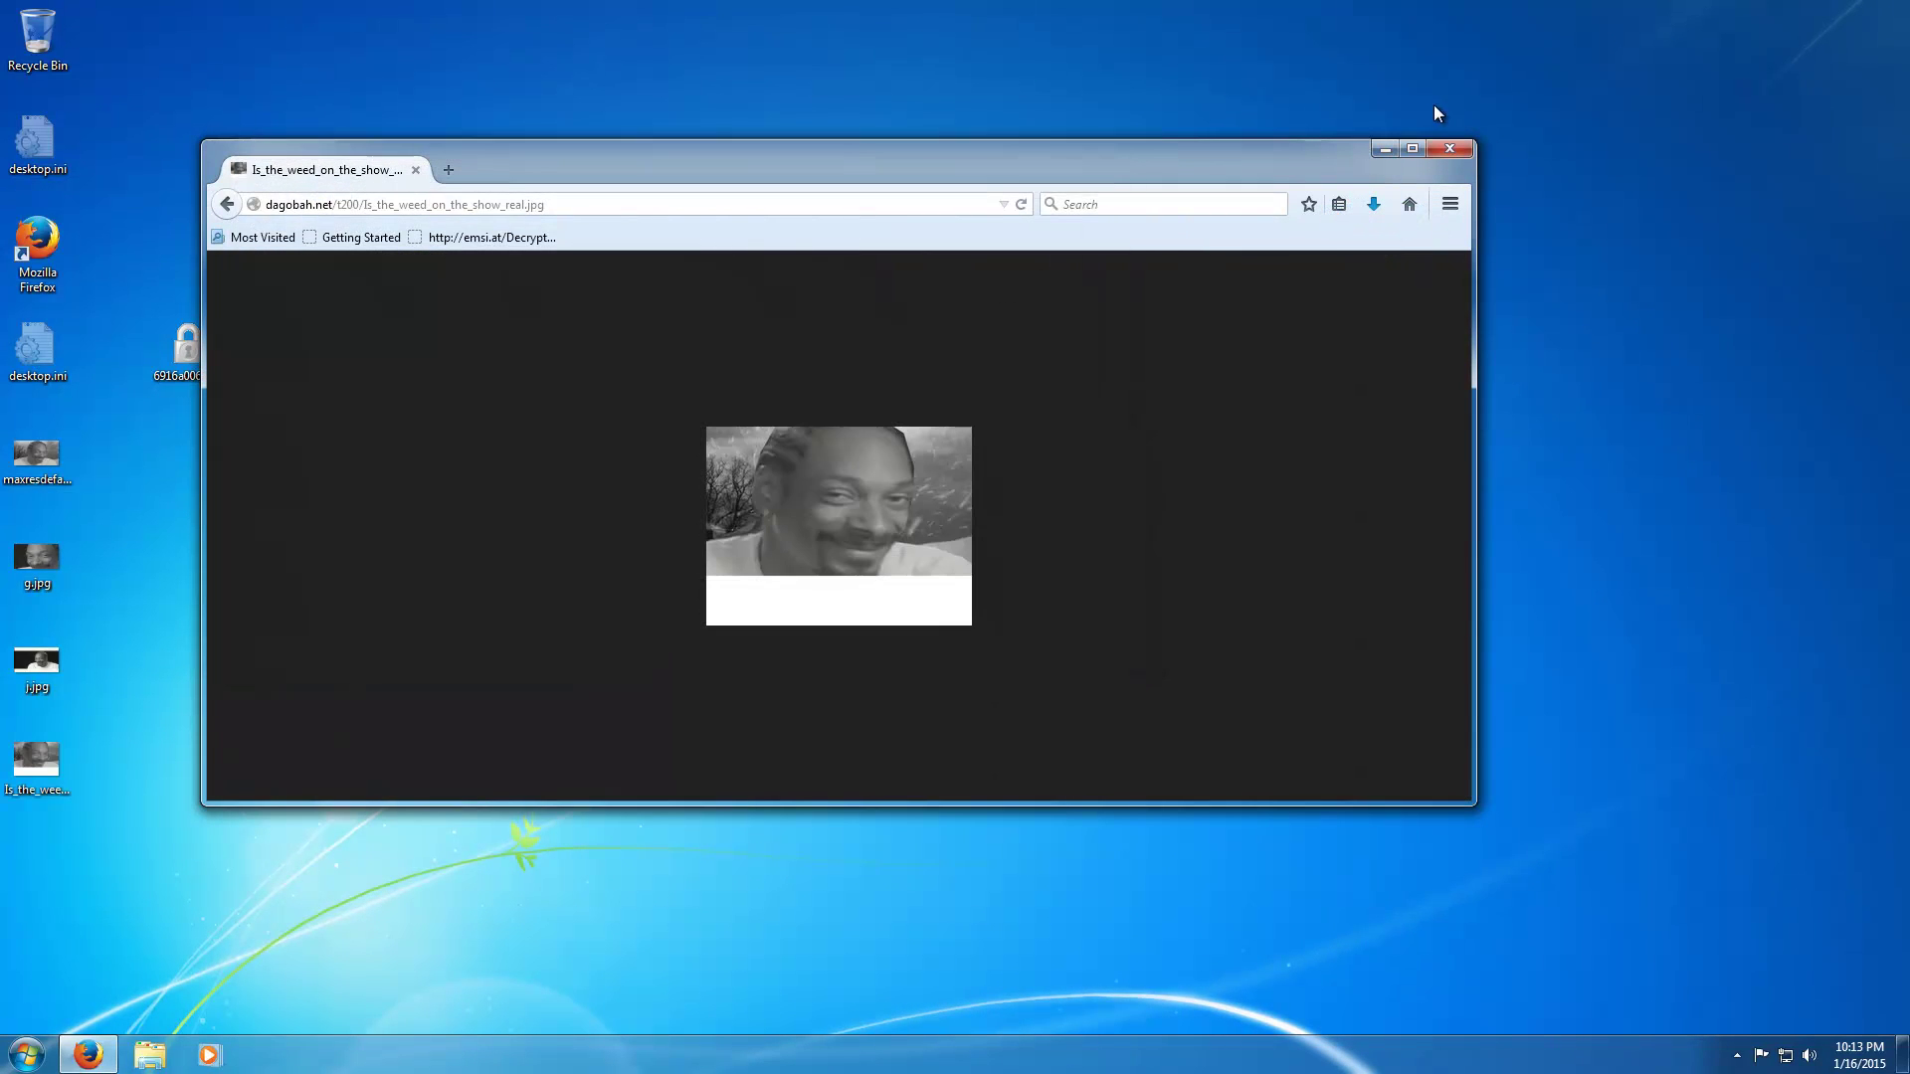
Close Firefox and select the padlock ransomware executable on the desktop.
{"action": "left_click", "coordinate": [1445, 147]}
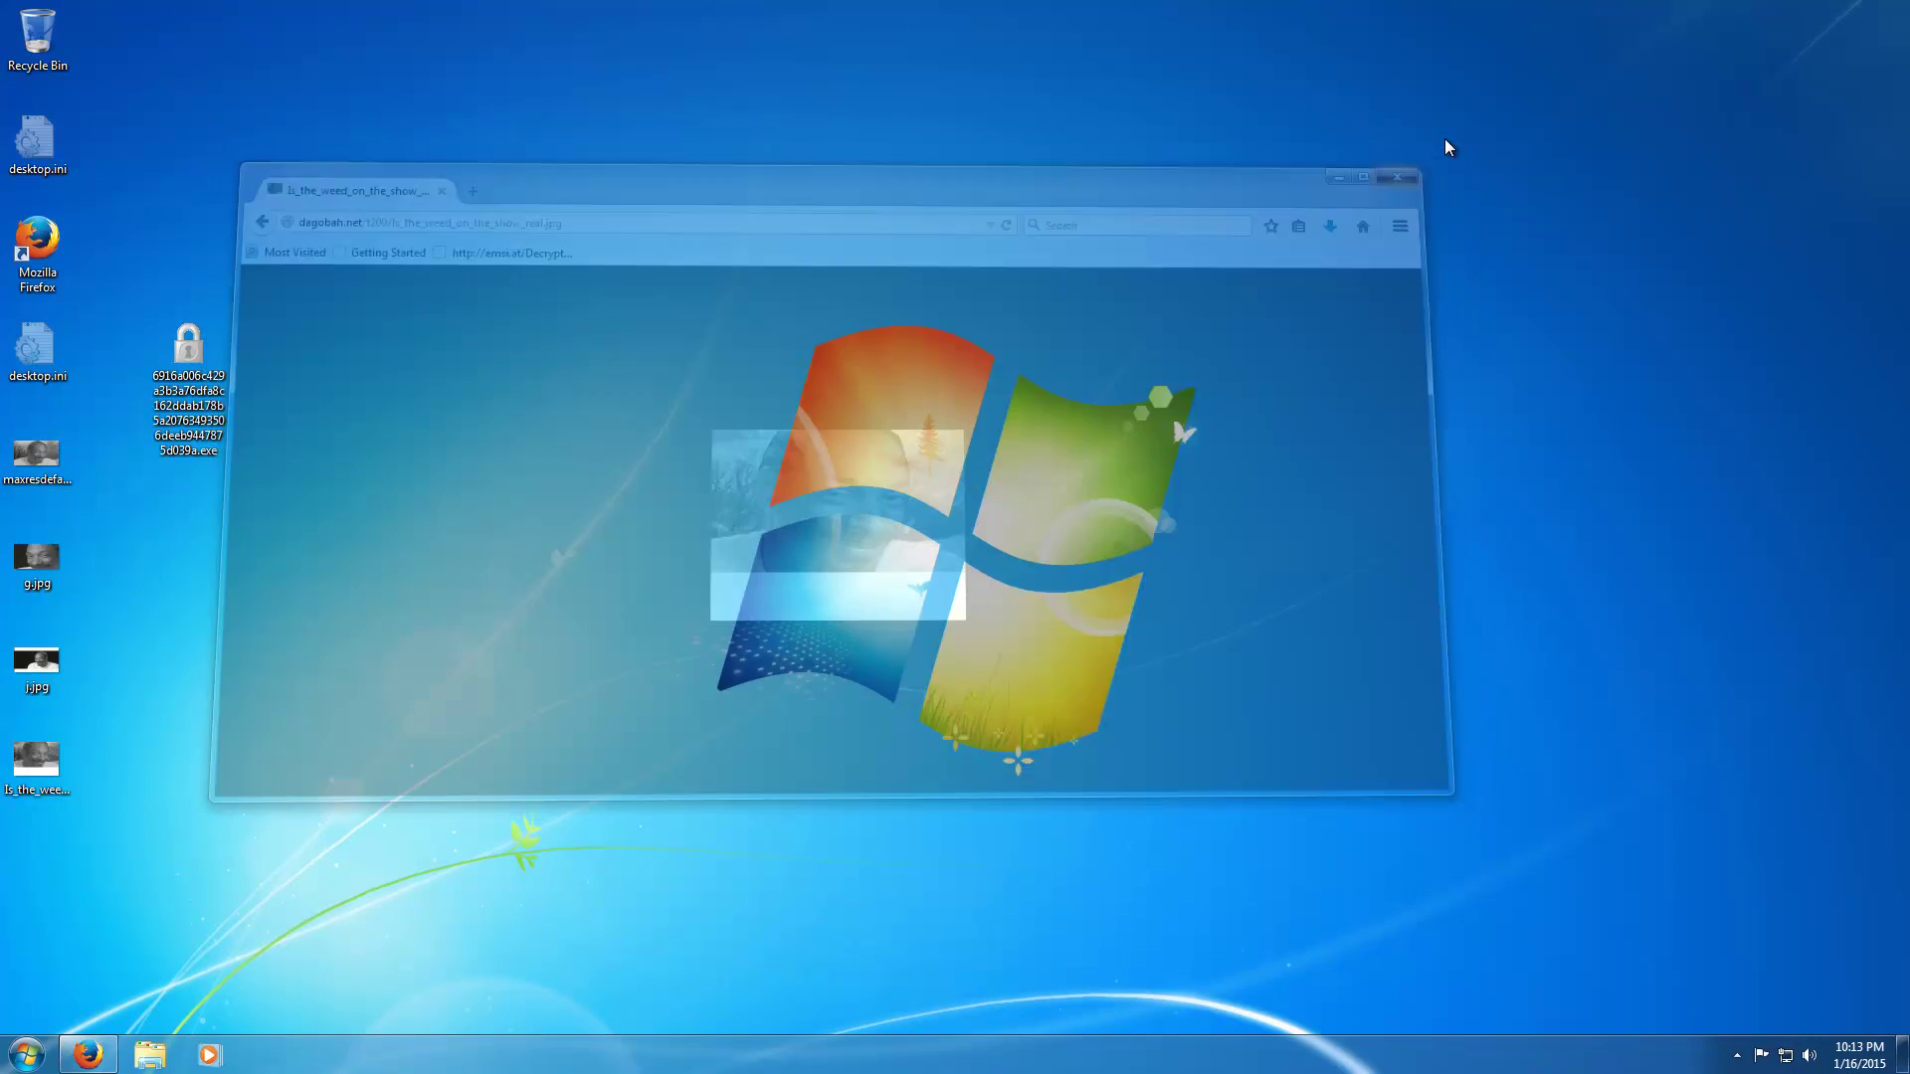
{"action": "left_click", "coordinate": [196, 381]}
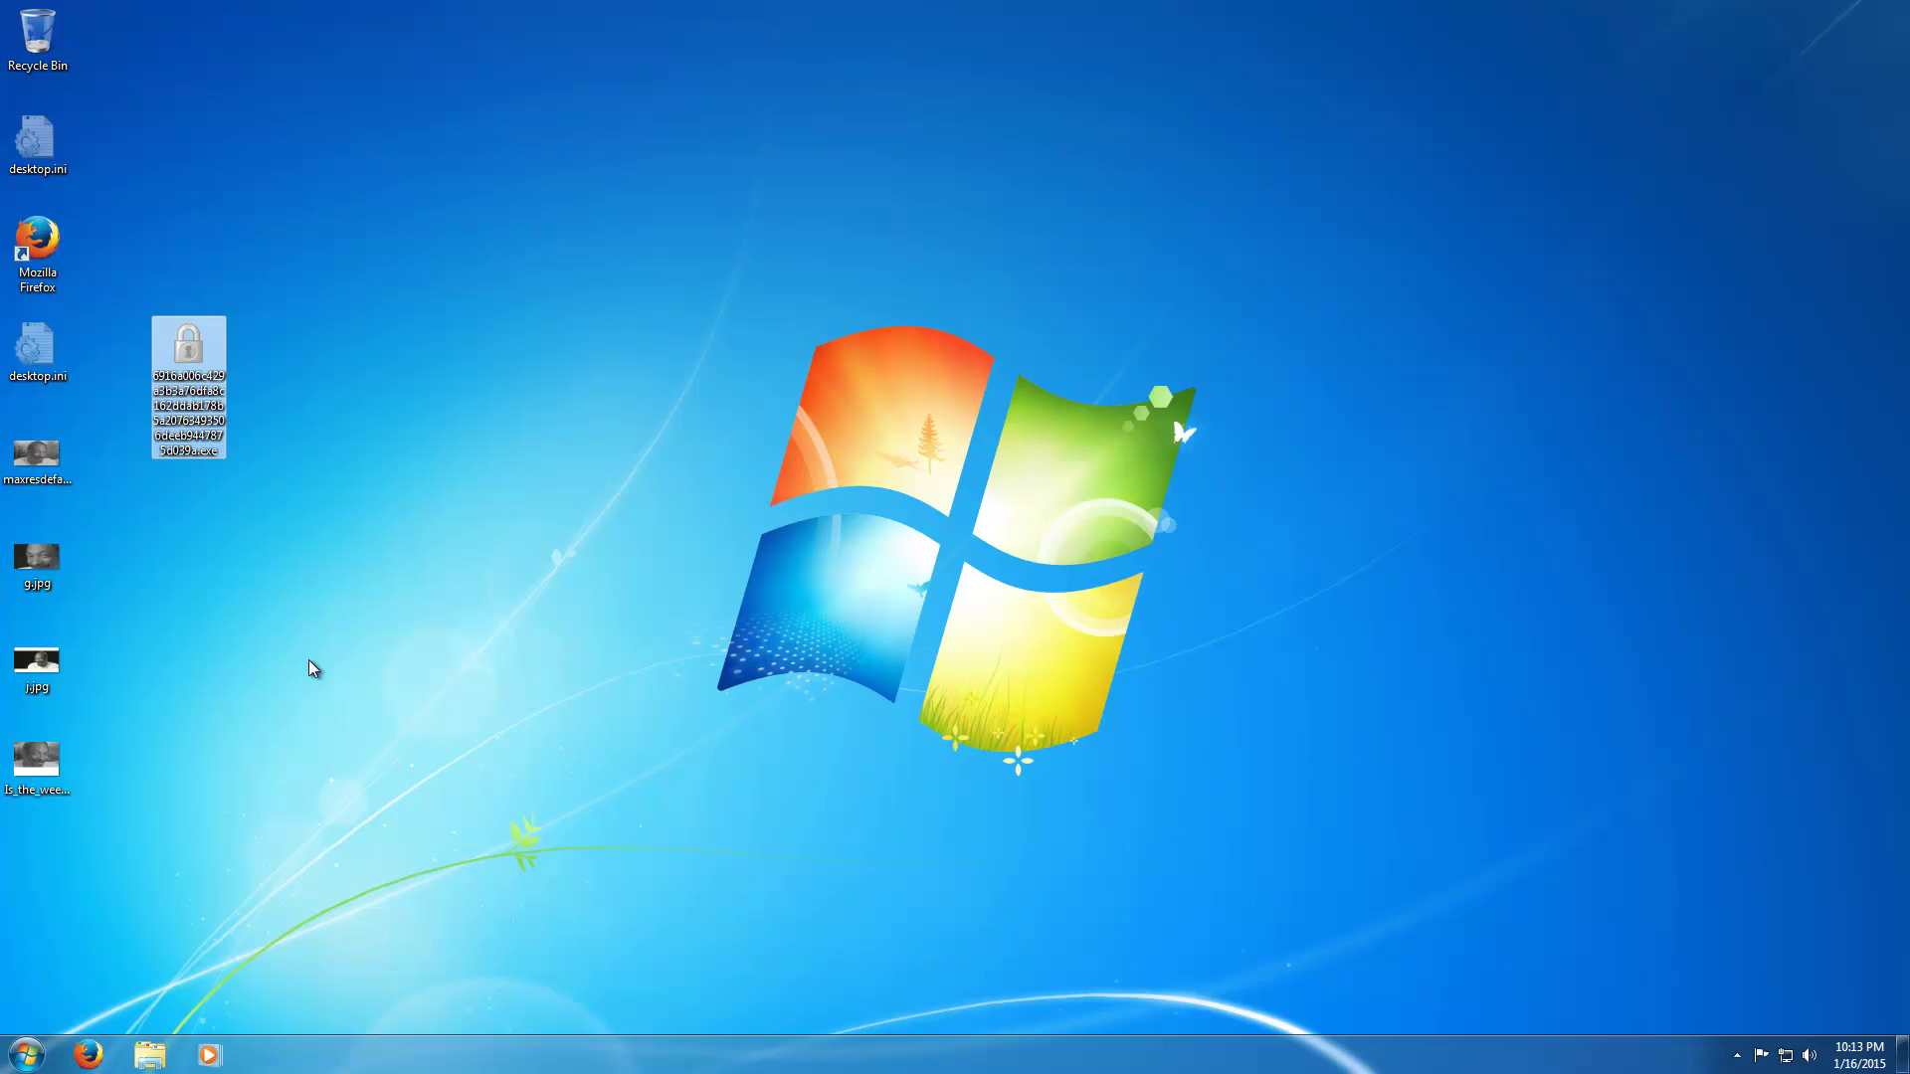
{"action": "right_click", "coordinate": [467, 1052]}
Start Task Manager, centre it on screen, and enlarge its Processes list.
{"action": "left_click", "coordinate": [542, 990]}
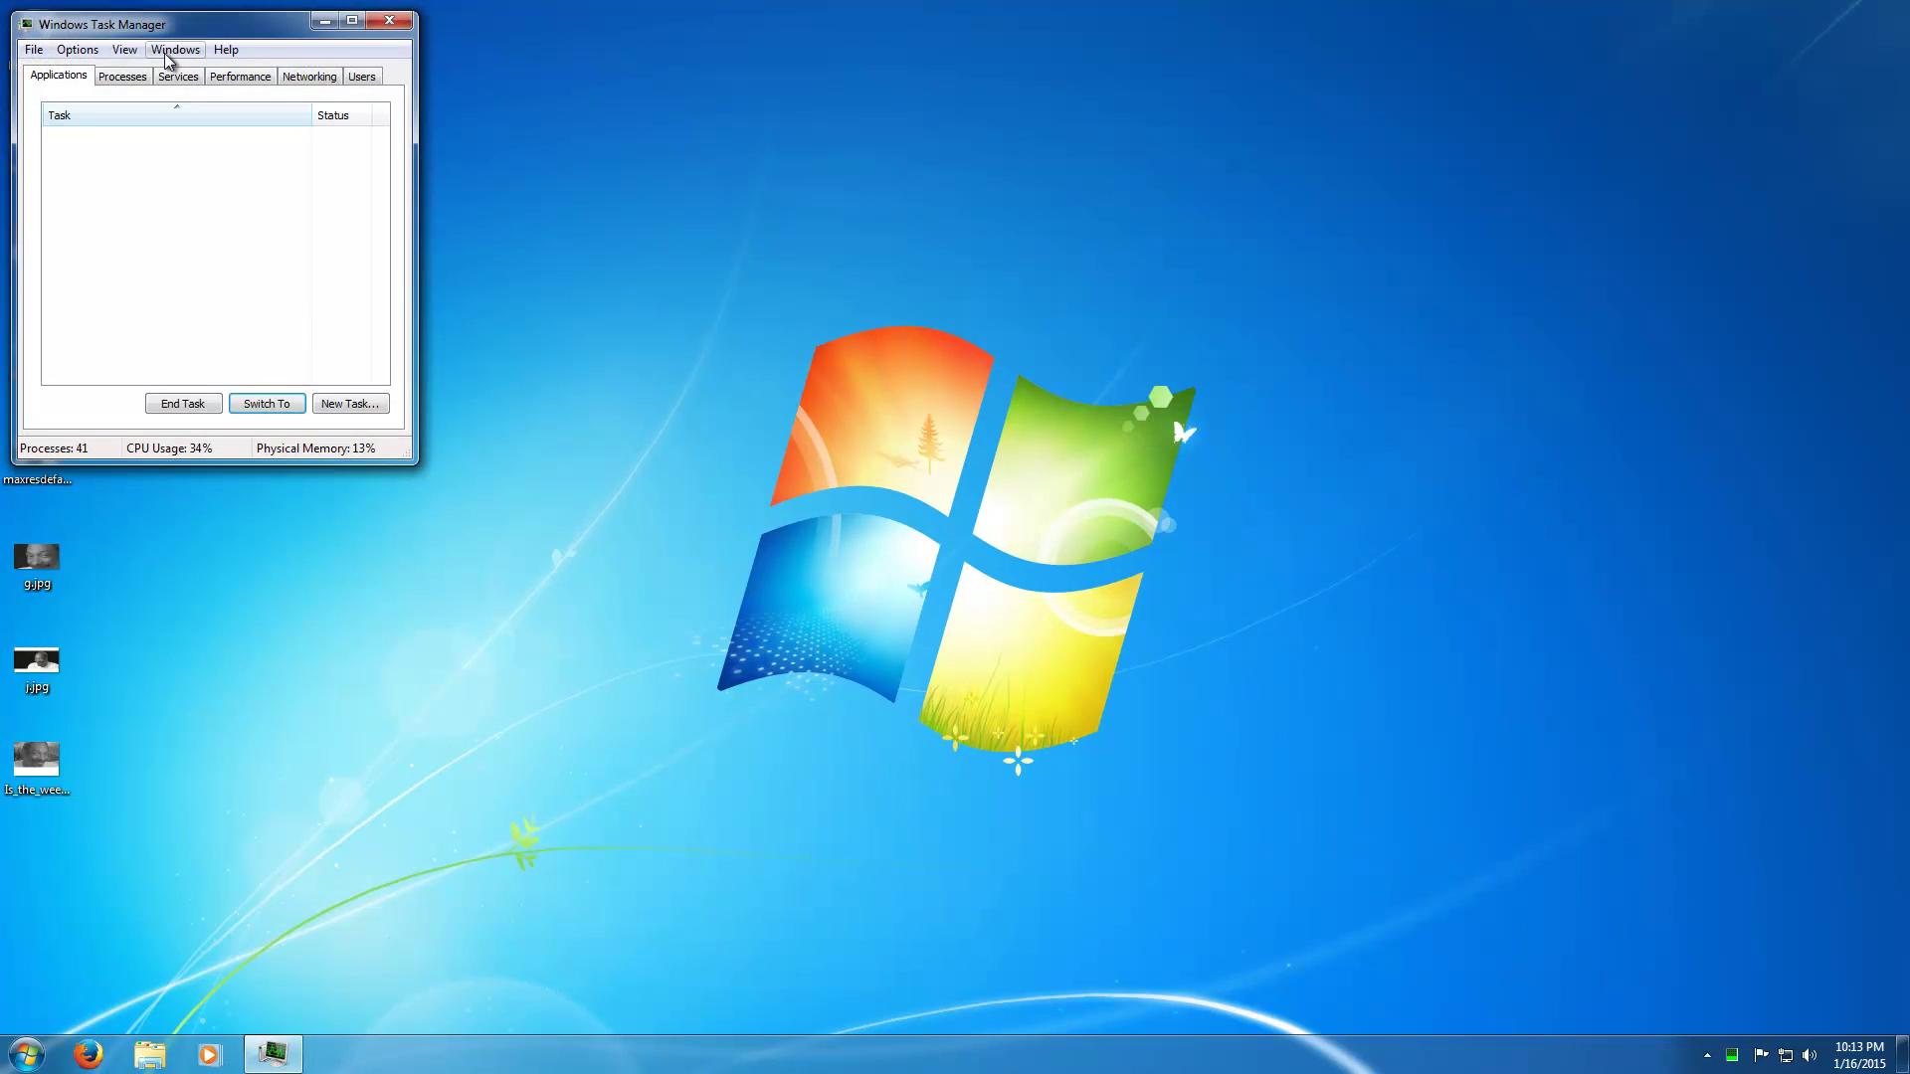
{"action": "left_click_drag", "start_coordinate": [156, 16], "coordinate": [801, 111]}
{"action": "left_click", "coordinate": [765, 180]}
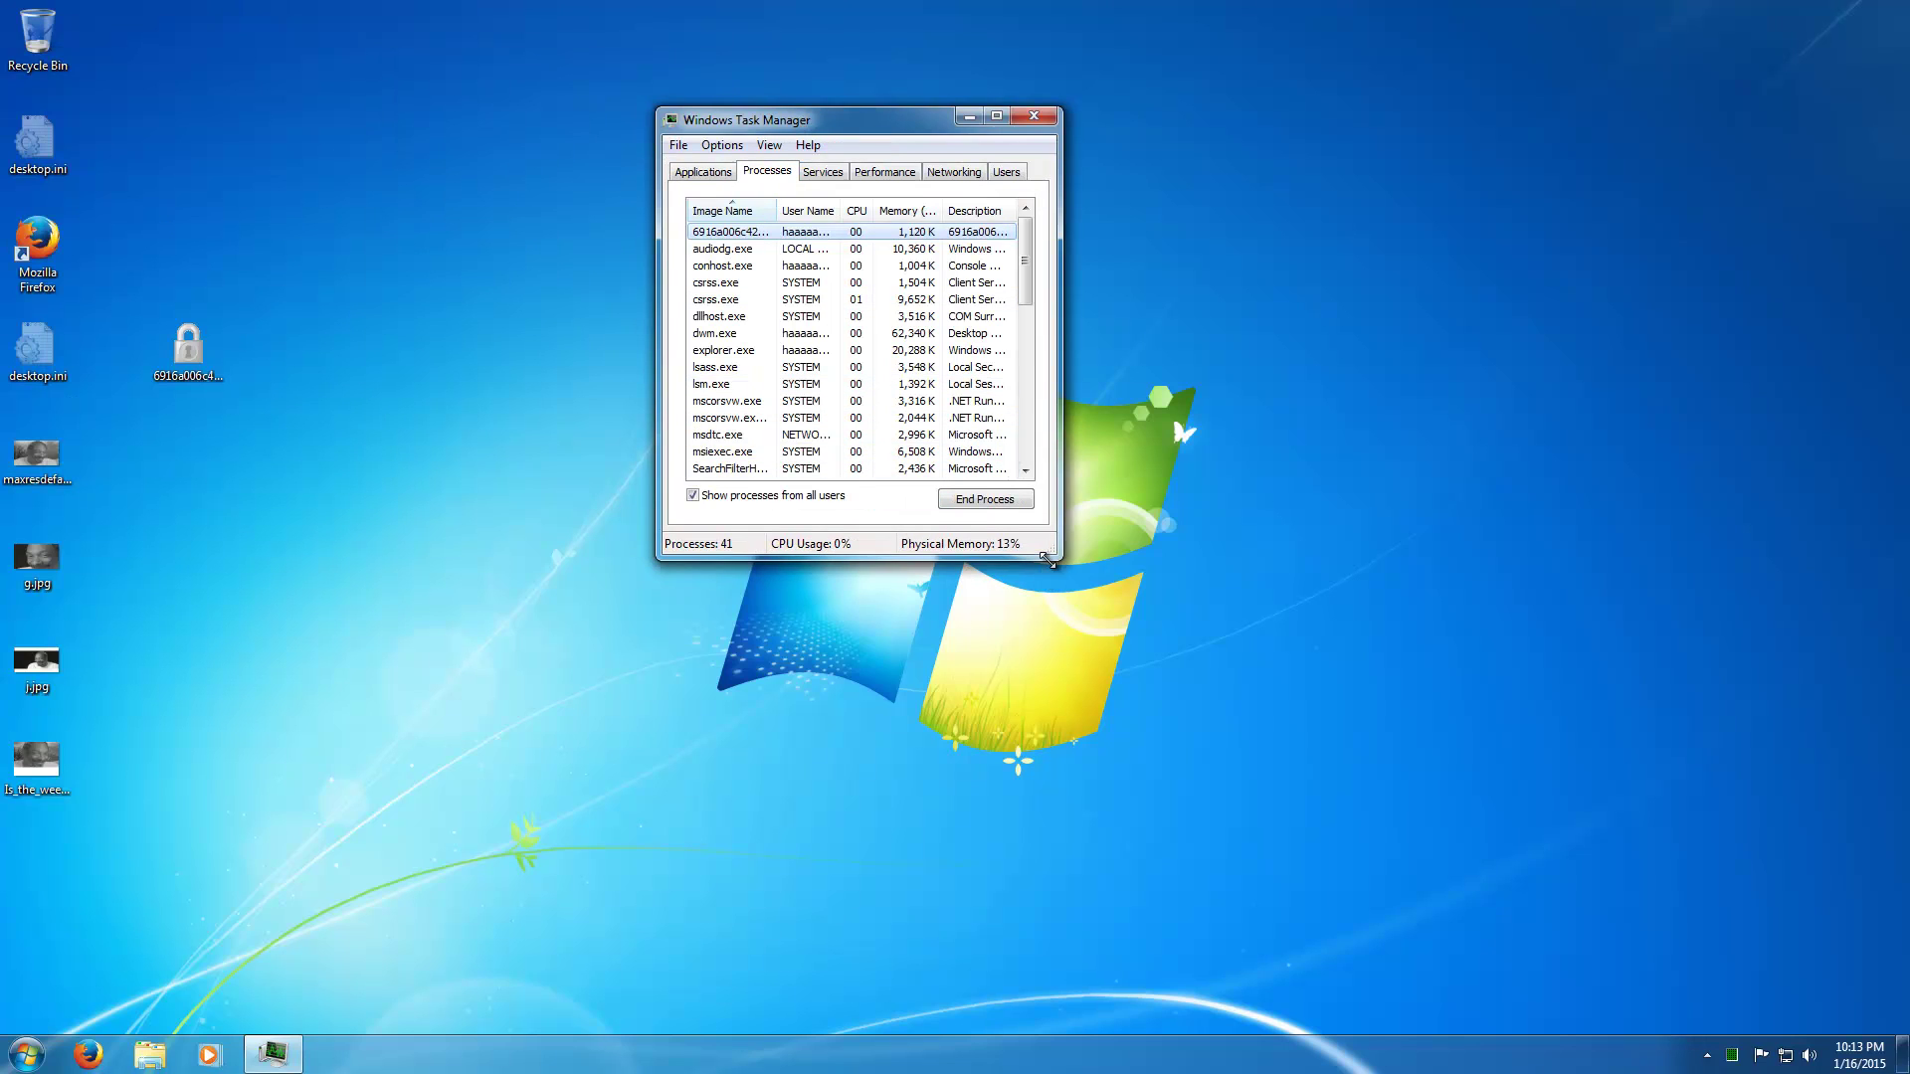
{"action": "left_click_drag", "start_coordinate": [1057, 556], "coordinate": [1269, 947]}
Widen the Description column and stretch Task Manager to the full screen height.
{"action": "scroll", "coordinate": [1164, 760], "scroll_direction": "down", "scroll_amount": 1}
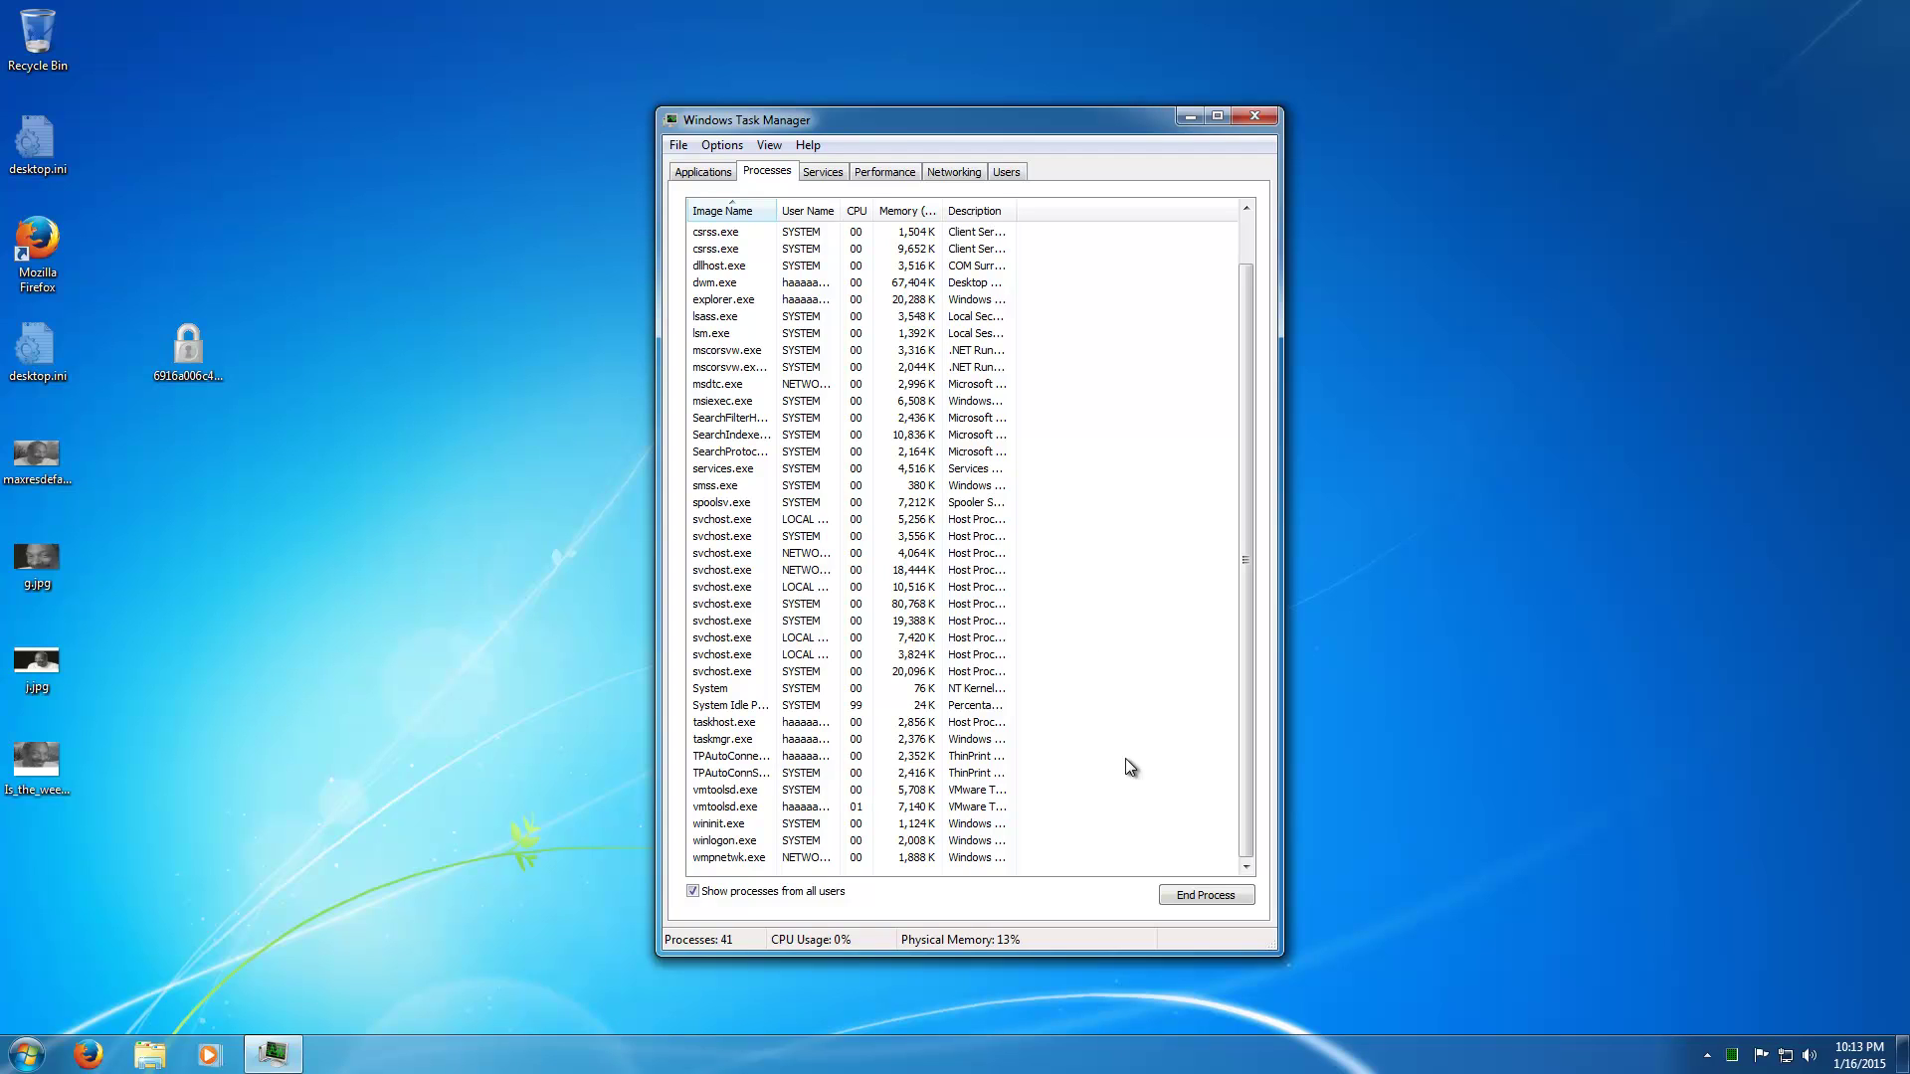
{"action": "scroll", "coordinate": [1049, 517], "scroll_direction": "up", "scroll_amount": 1}
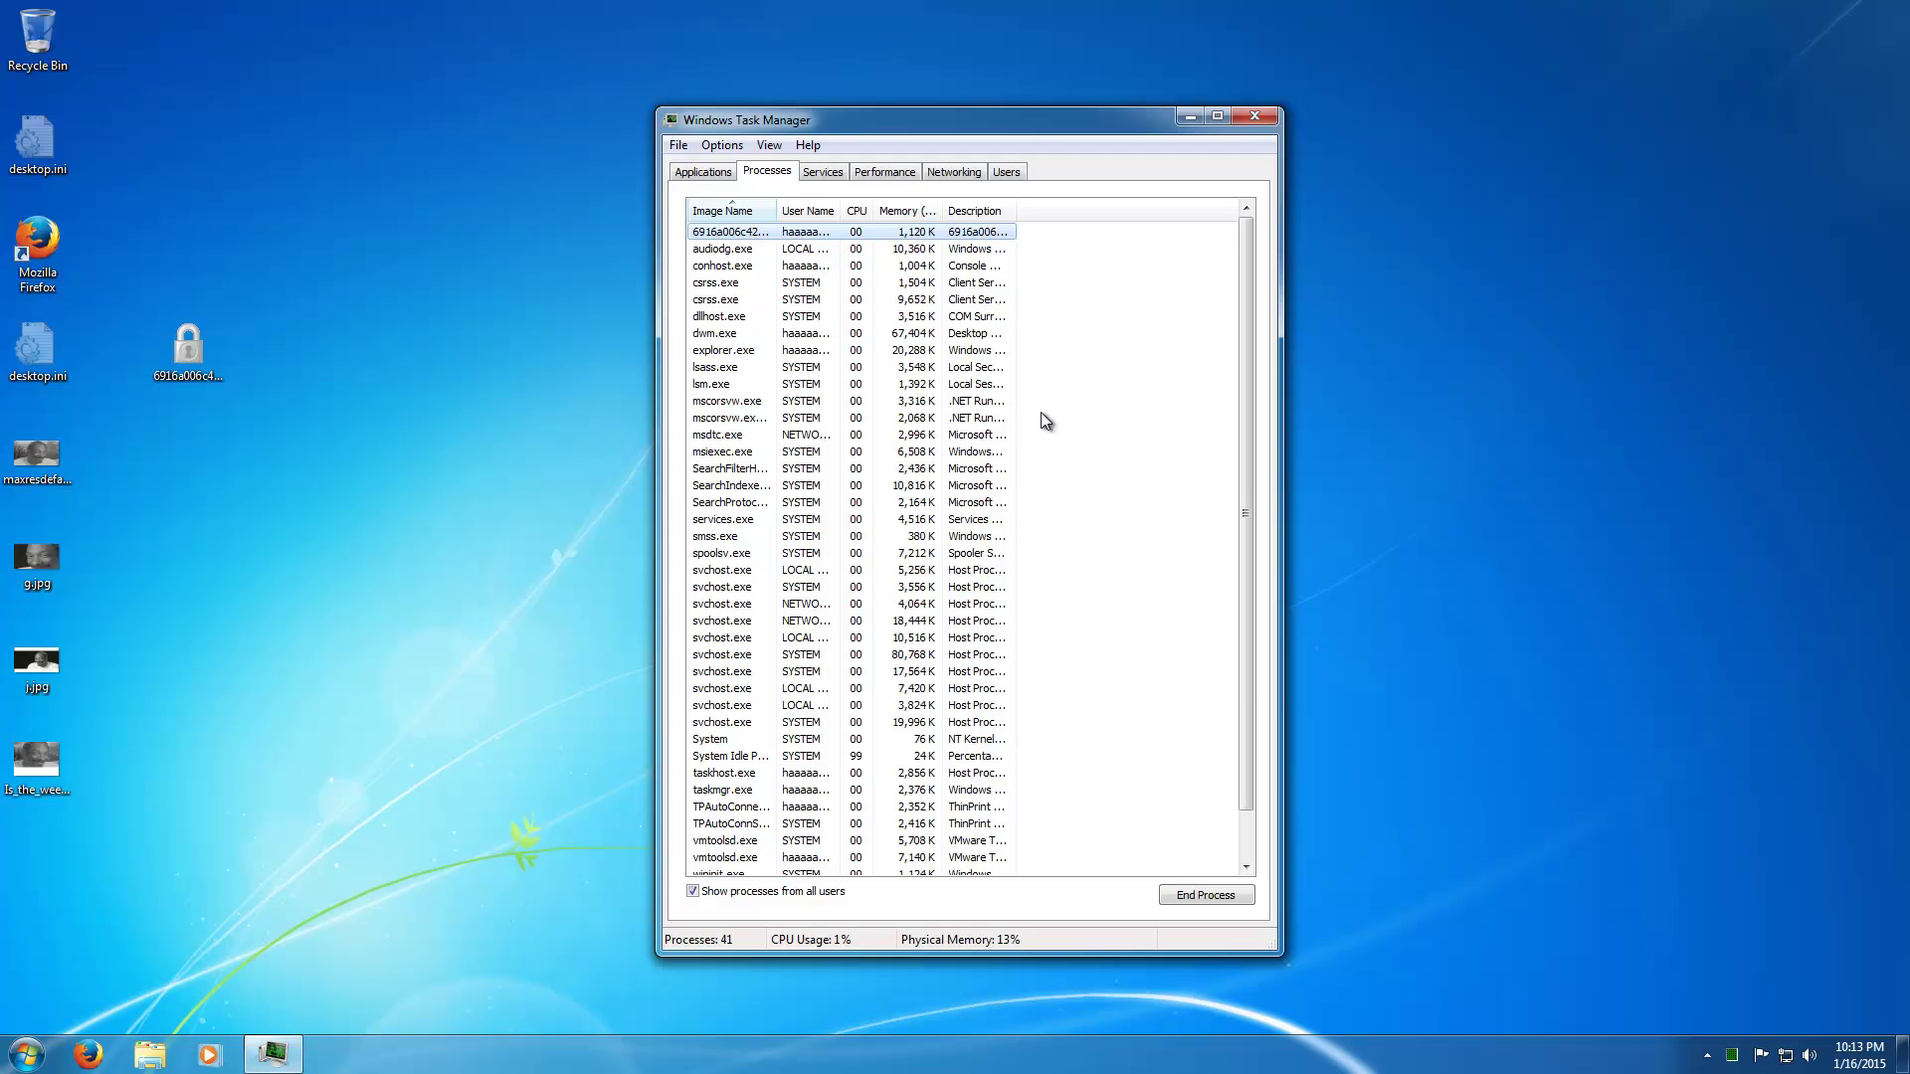
{"action": "left_click", "coordinate": [1071, 265]}
{"action": "left_click_drag", "start_coordinate": [1018, 208], "coordinate": [1197, 288]}
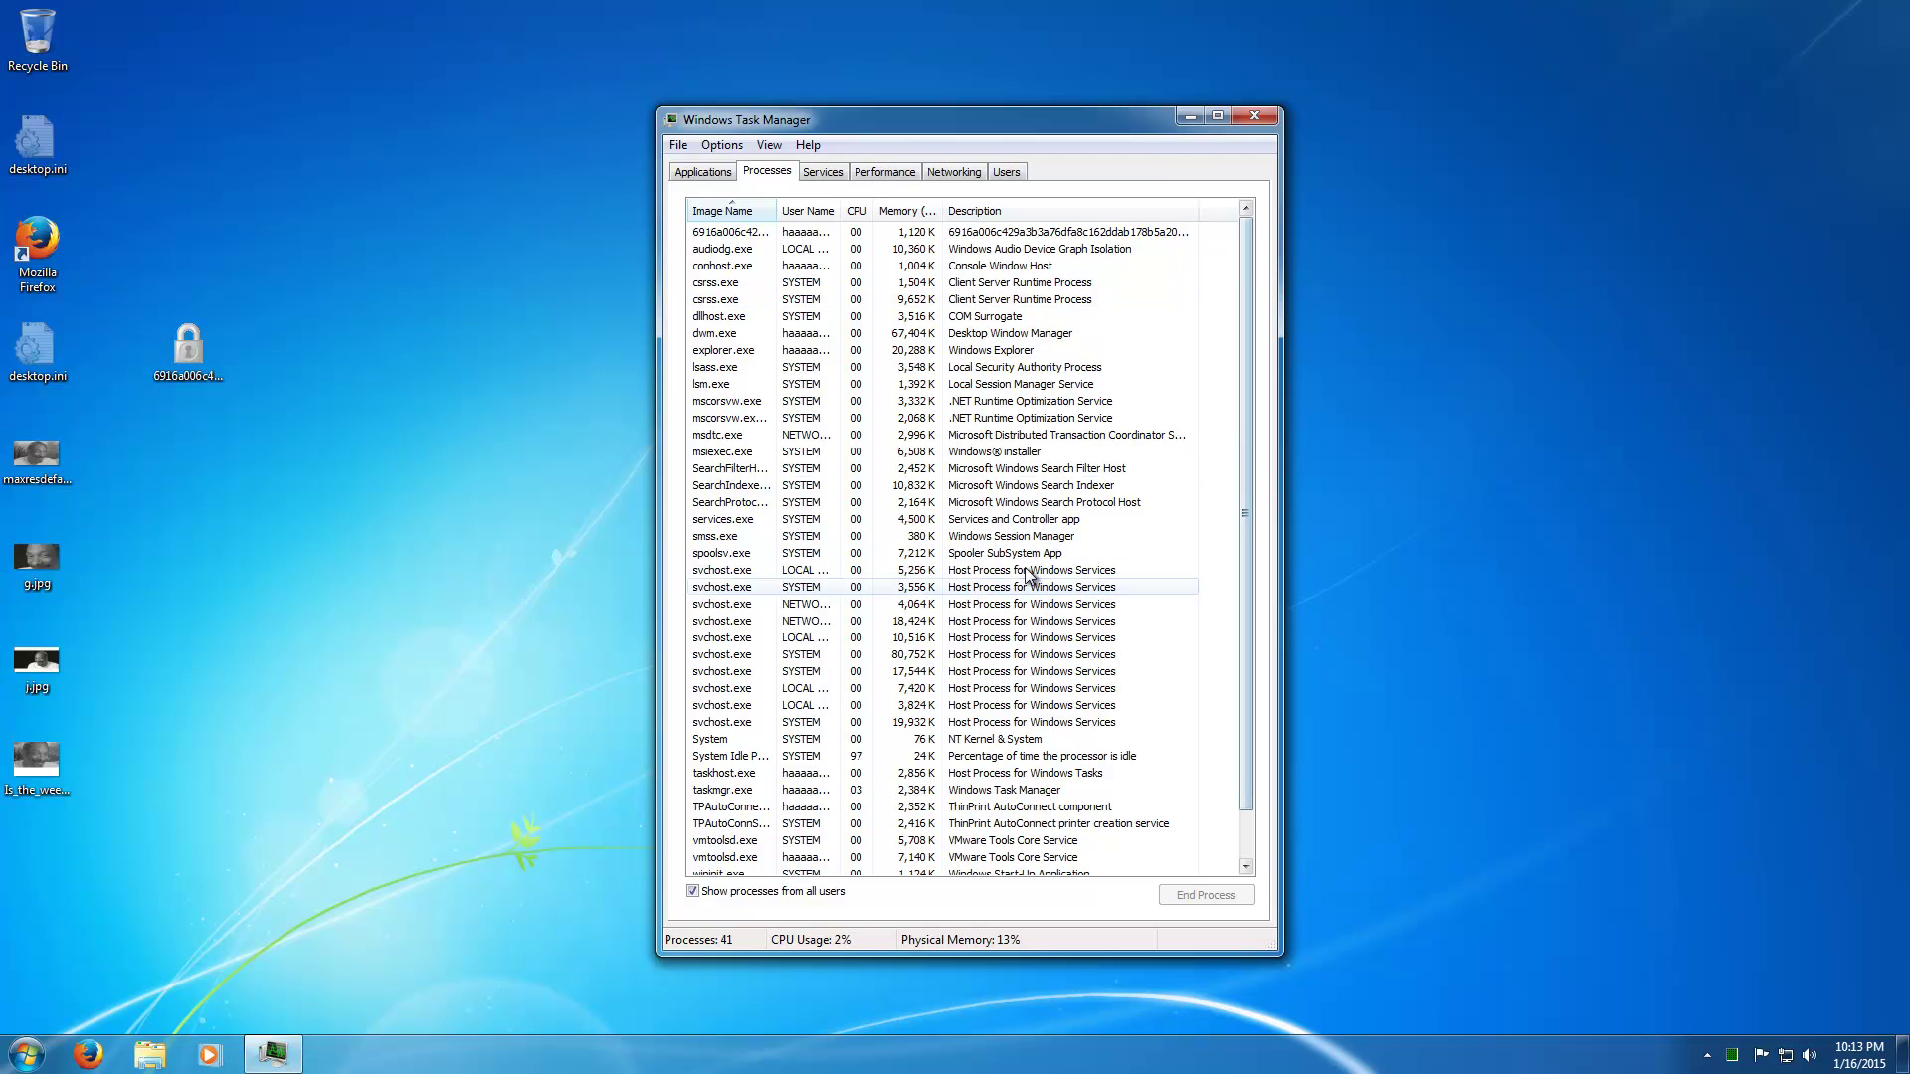
{"action": "left_click_drag", "start_coordinate": [831, 955], "coordinate": [779, 1047]}
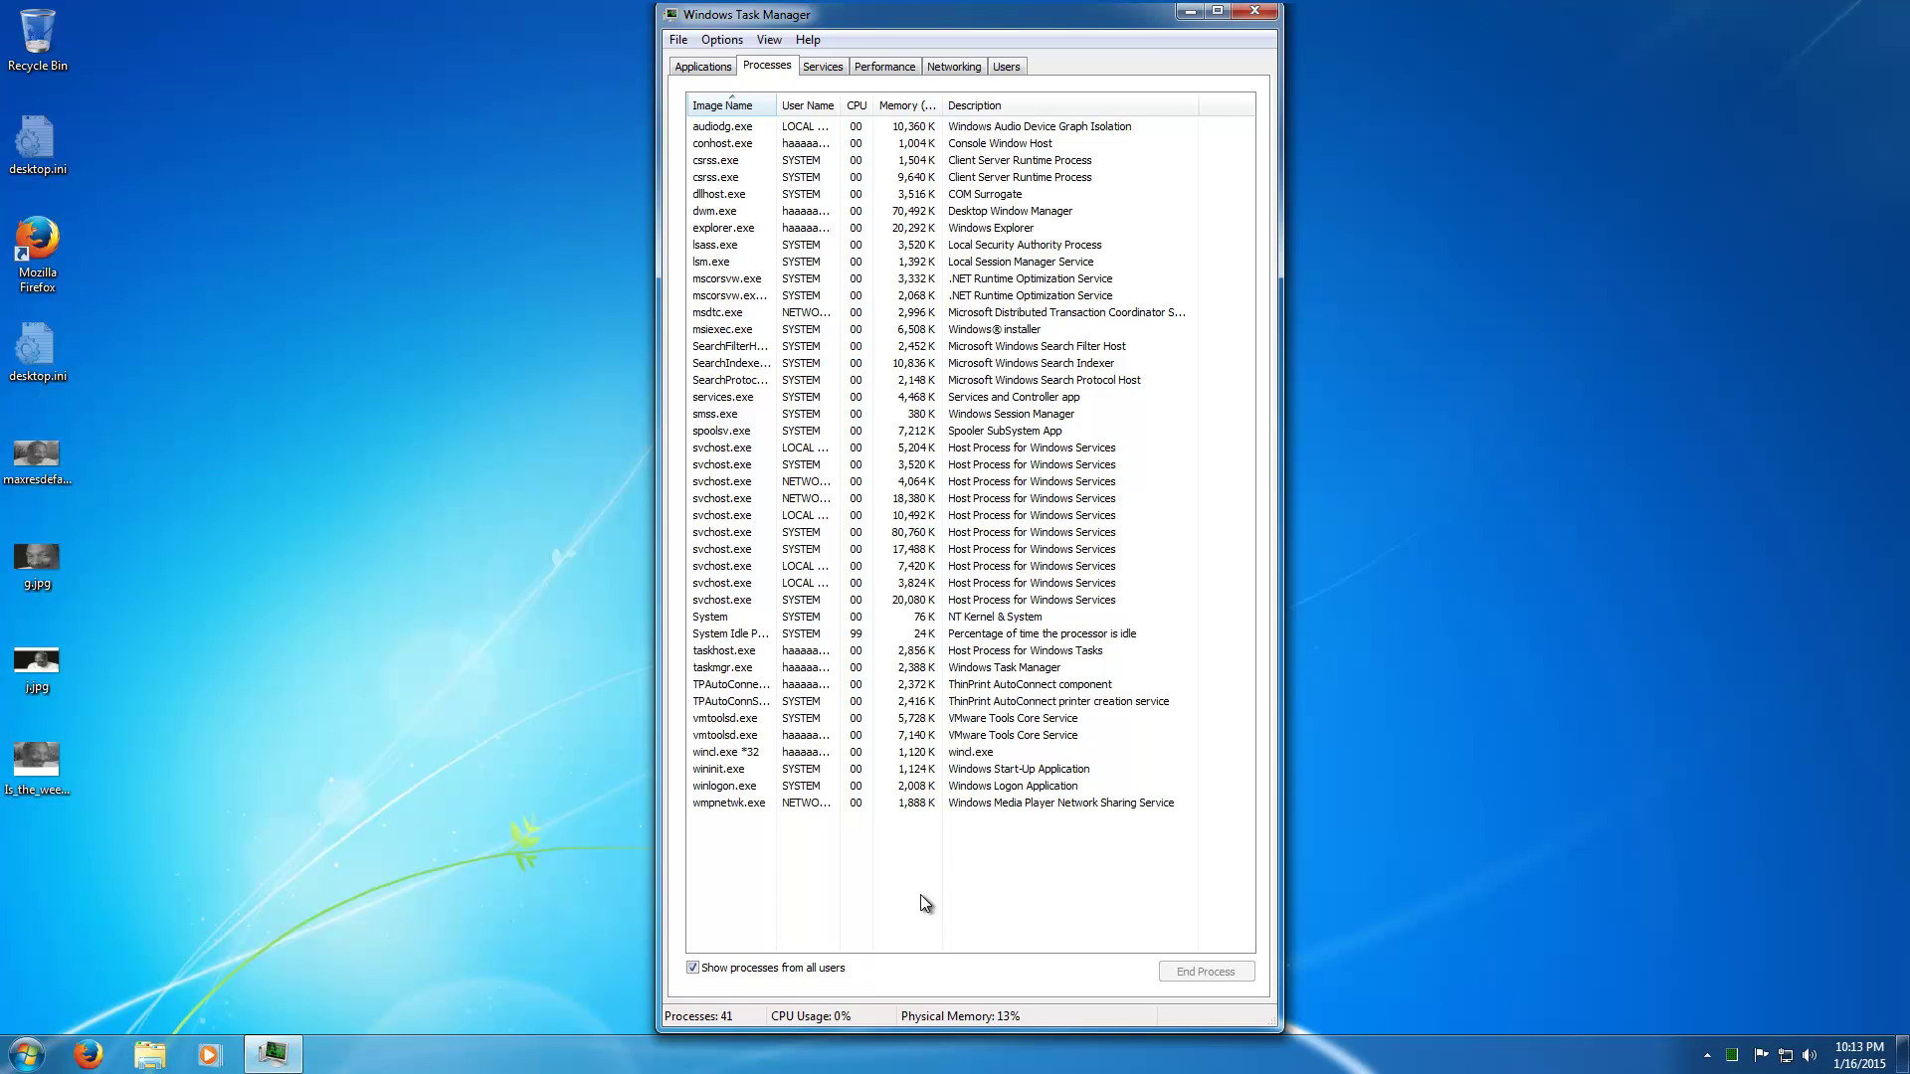
{"action": "left_click", "coordinate": [928, 756]}
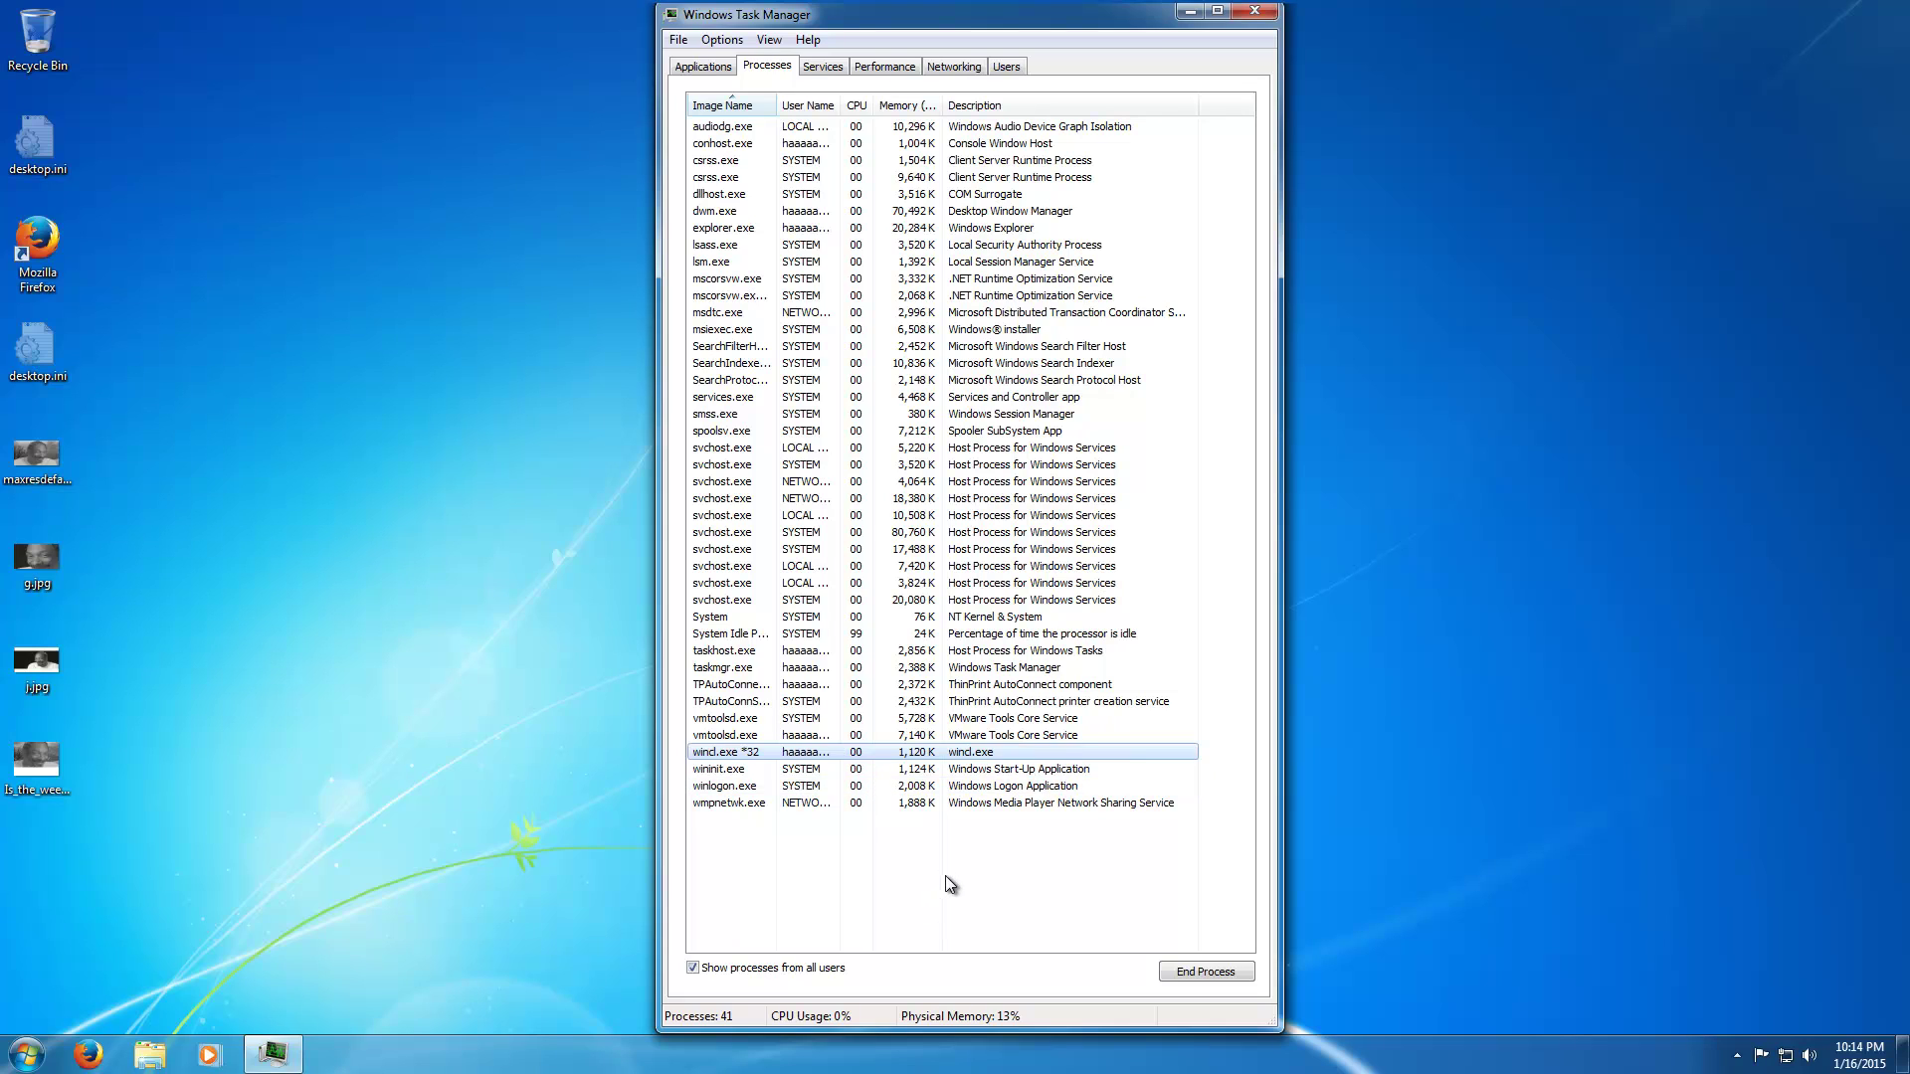
{"action": "left_click", "coordinate": [1738, 1057]}
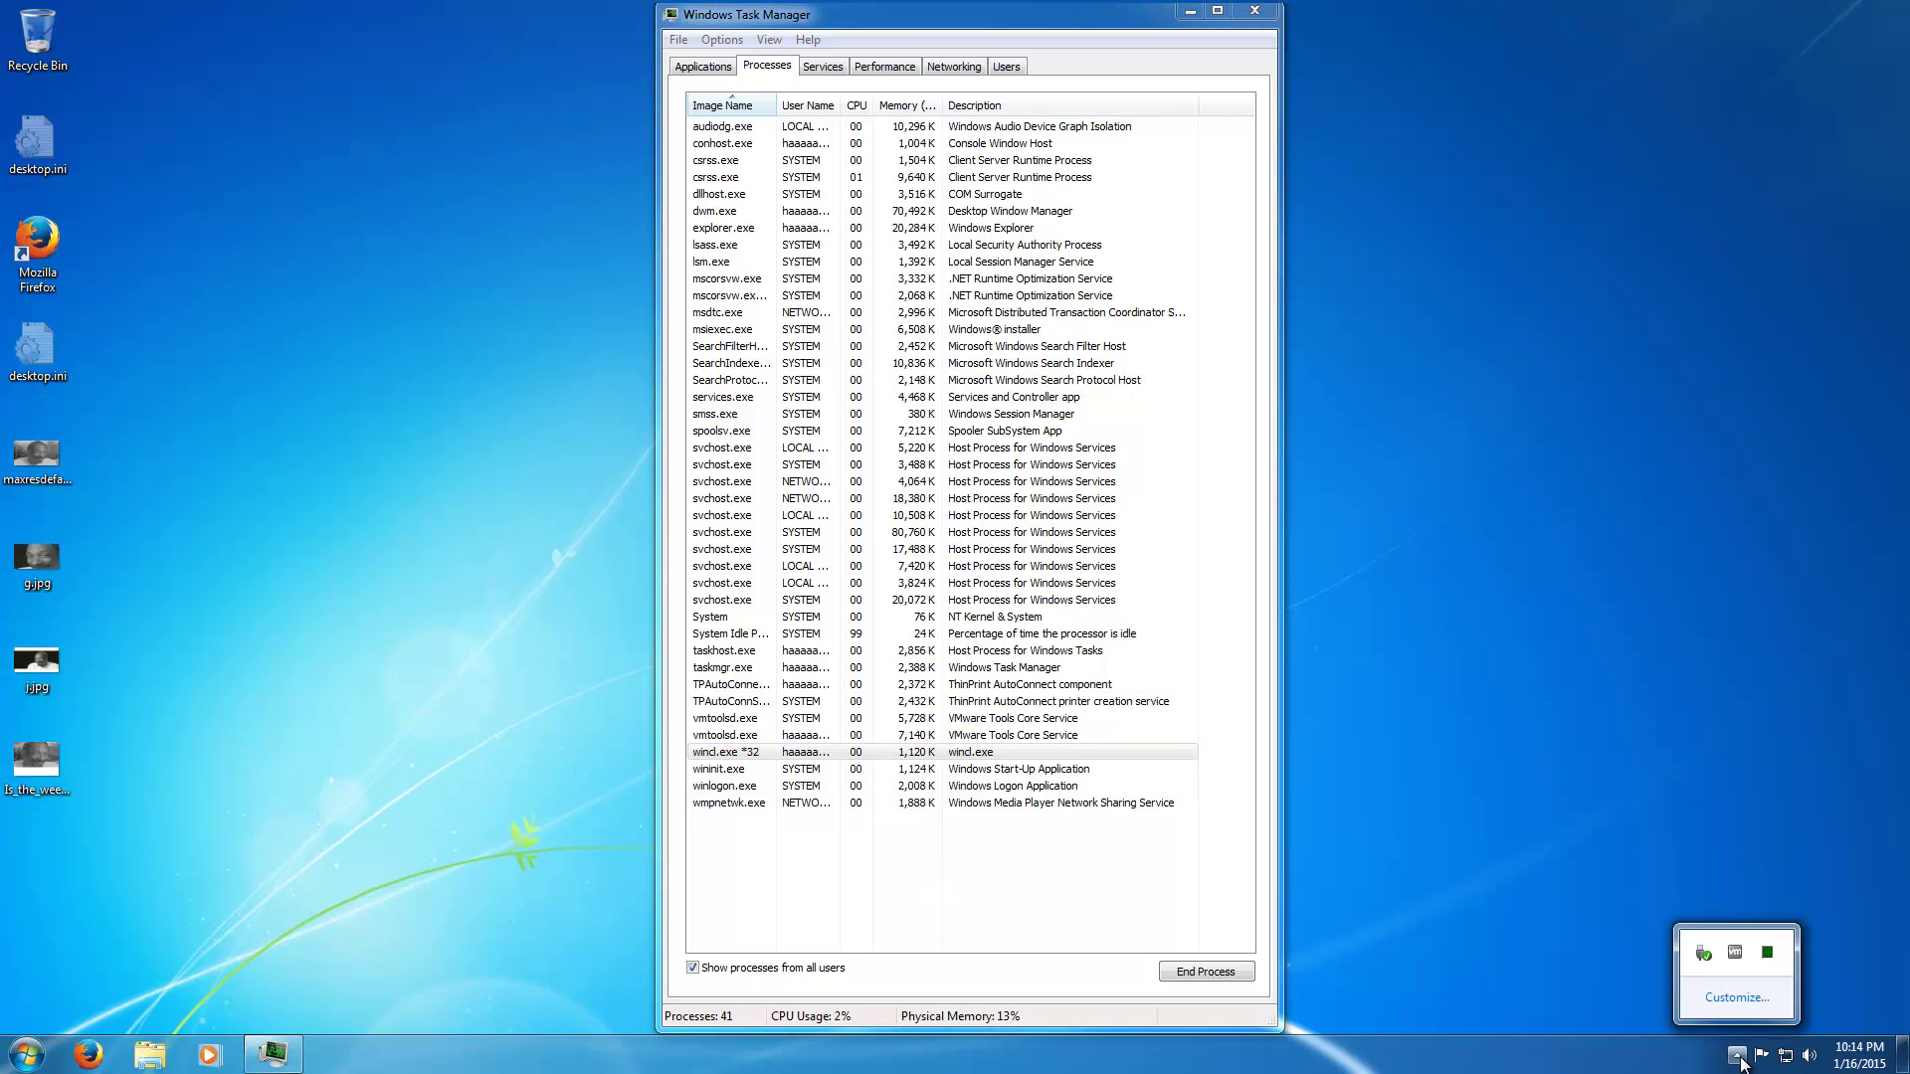
{"action": "right_click", "coordinate": [1402, 1071]}
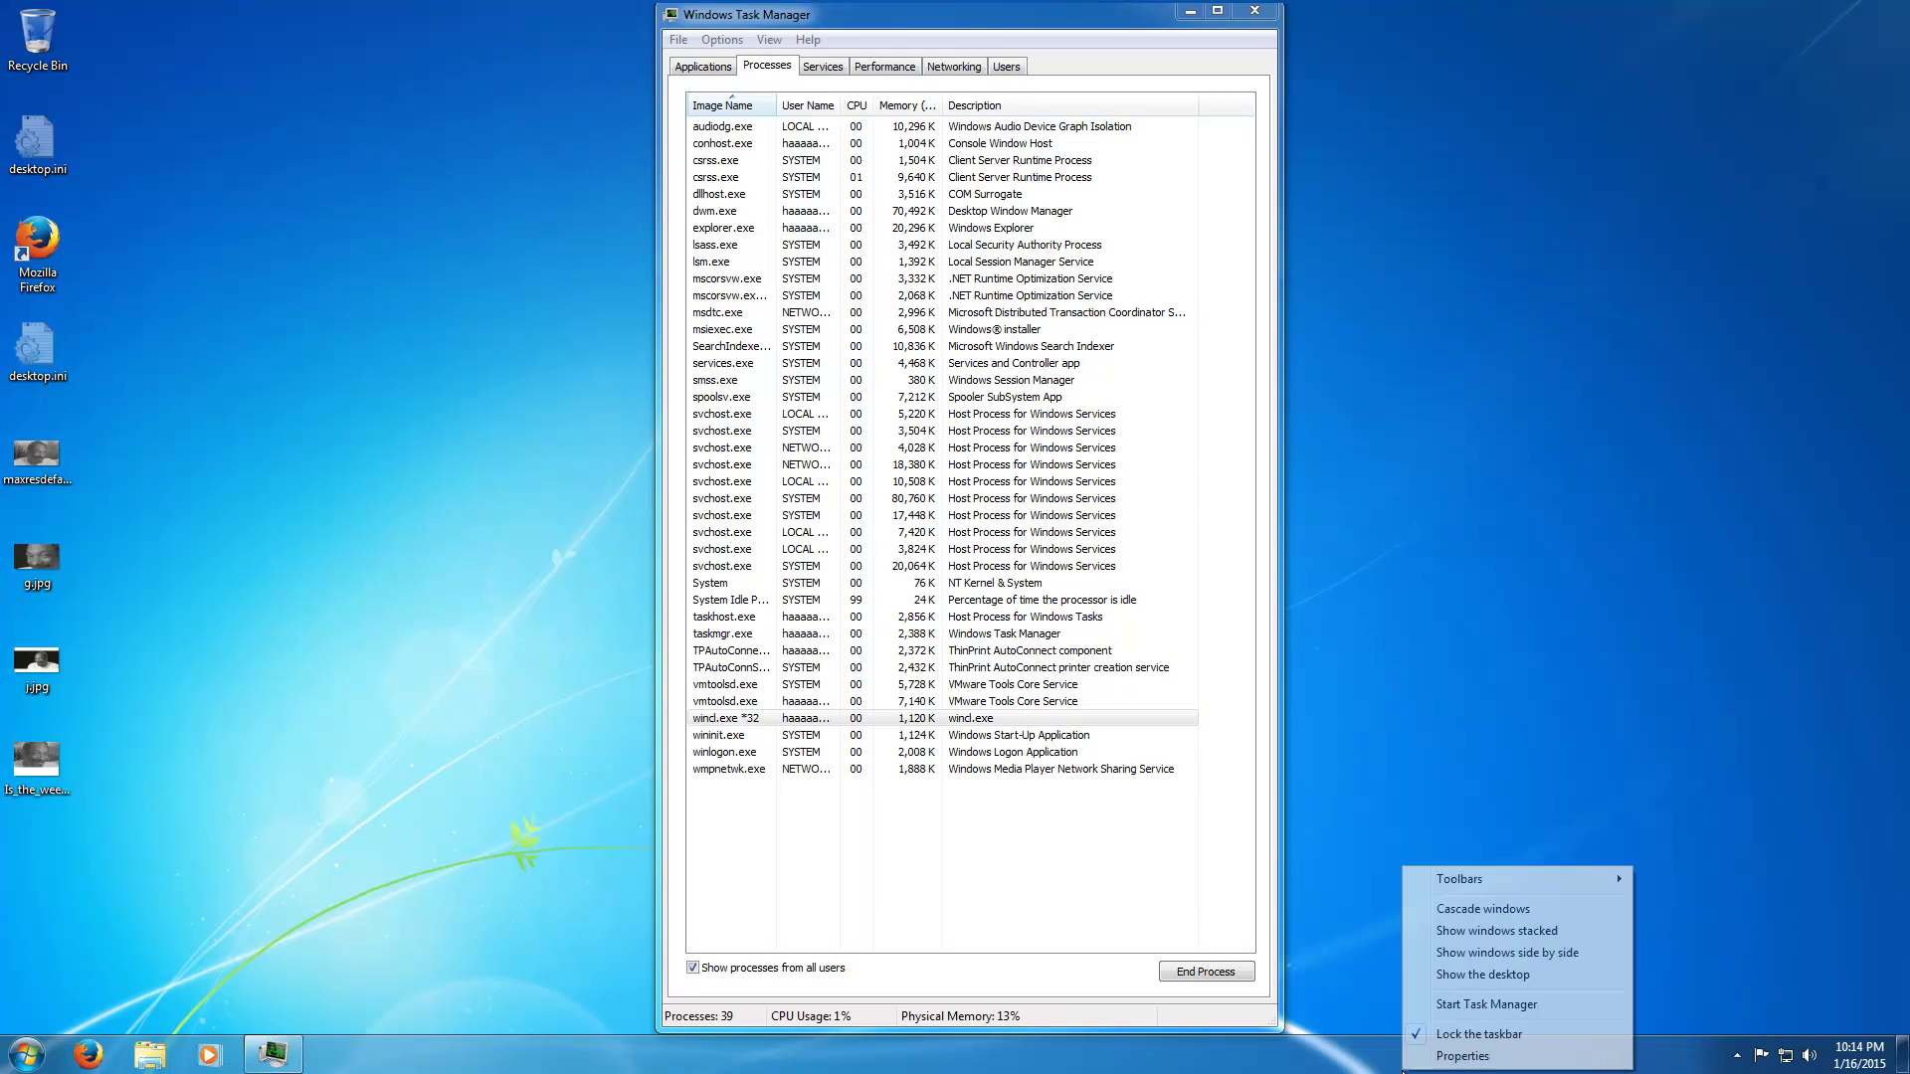
{"action": "left_click", "coordinate": [1291, 1068]}
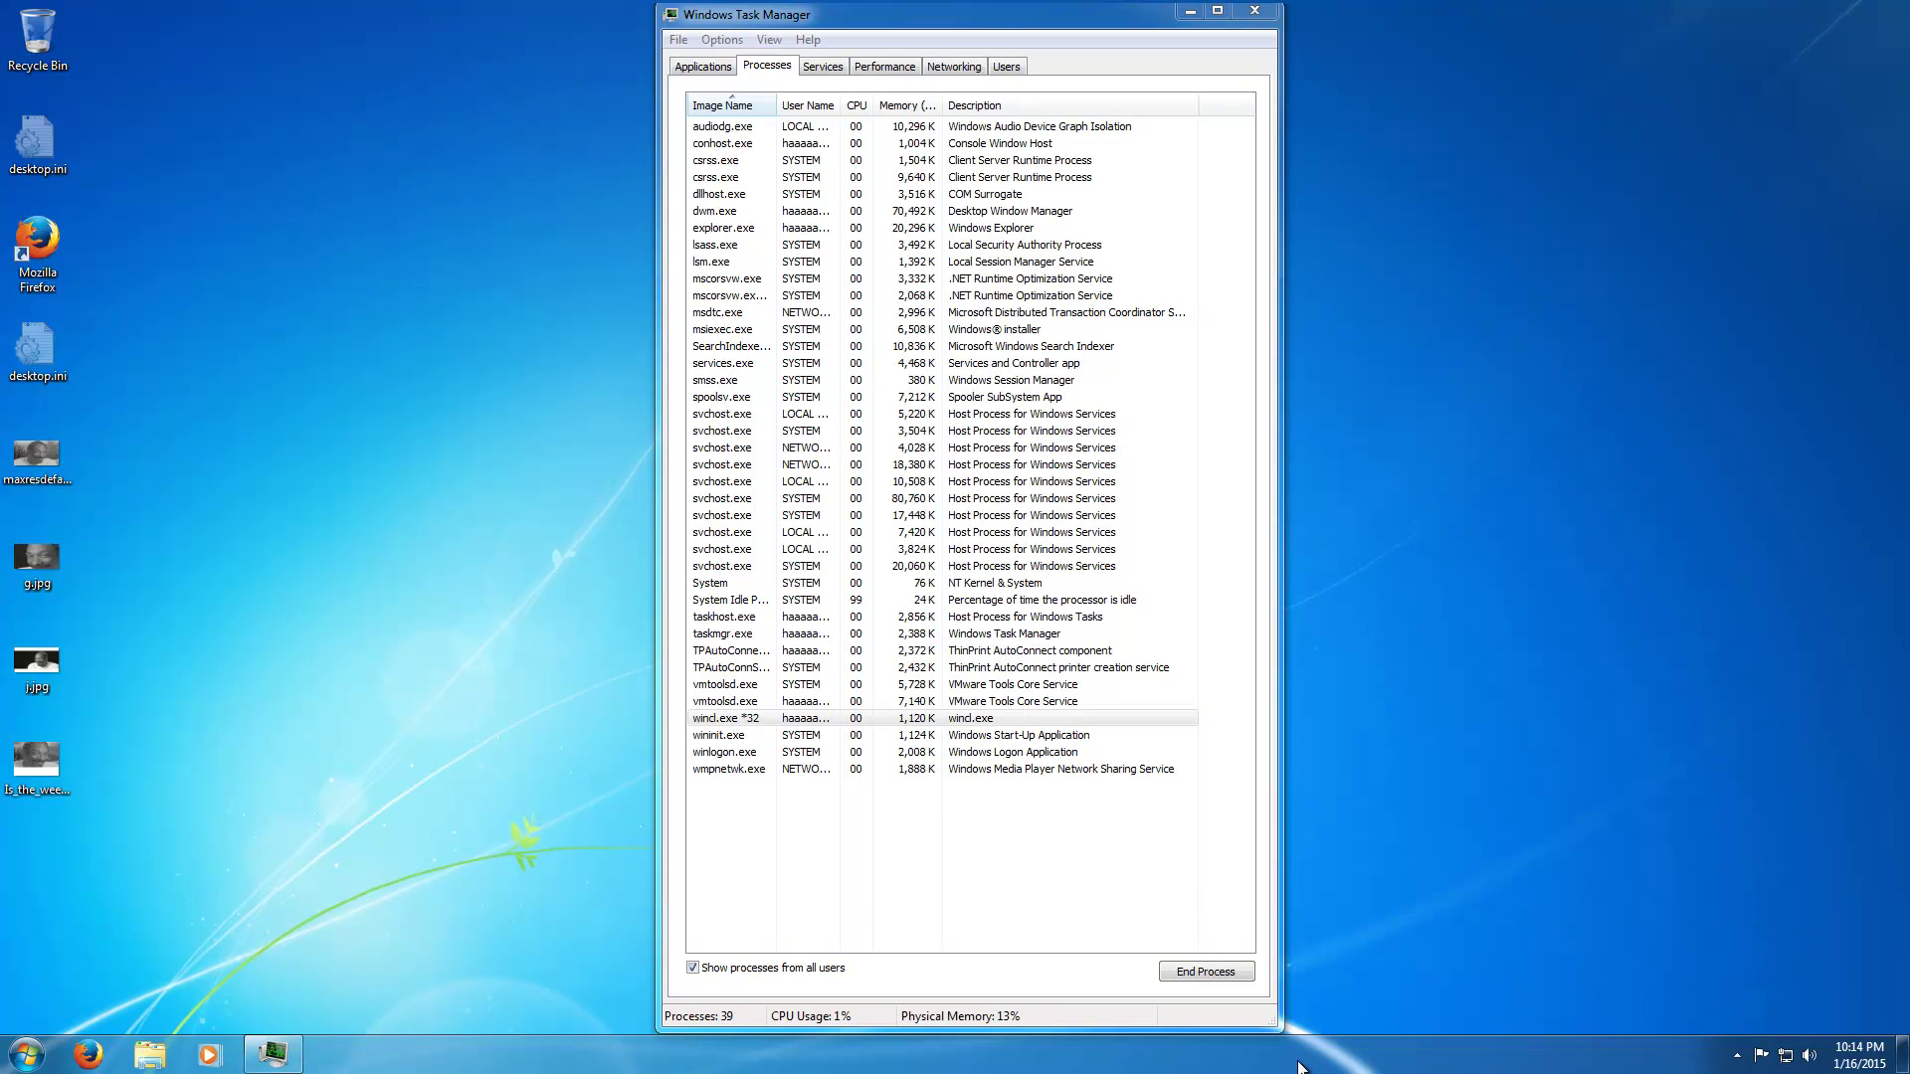
{"action": "right_click", "coordinate": [1299, 1067]}
{"action": "left_click", "coordinate": [1335, 992]}
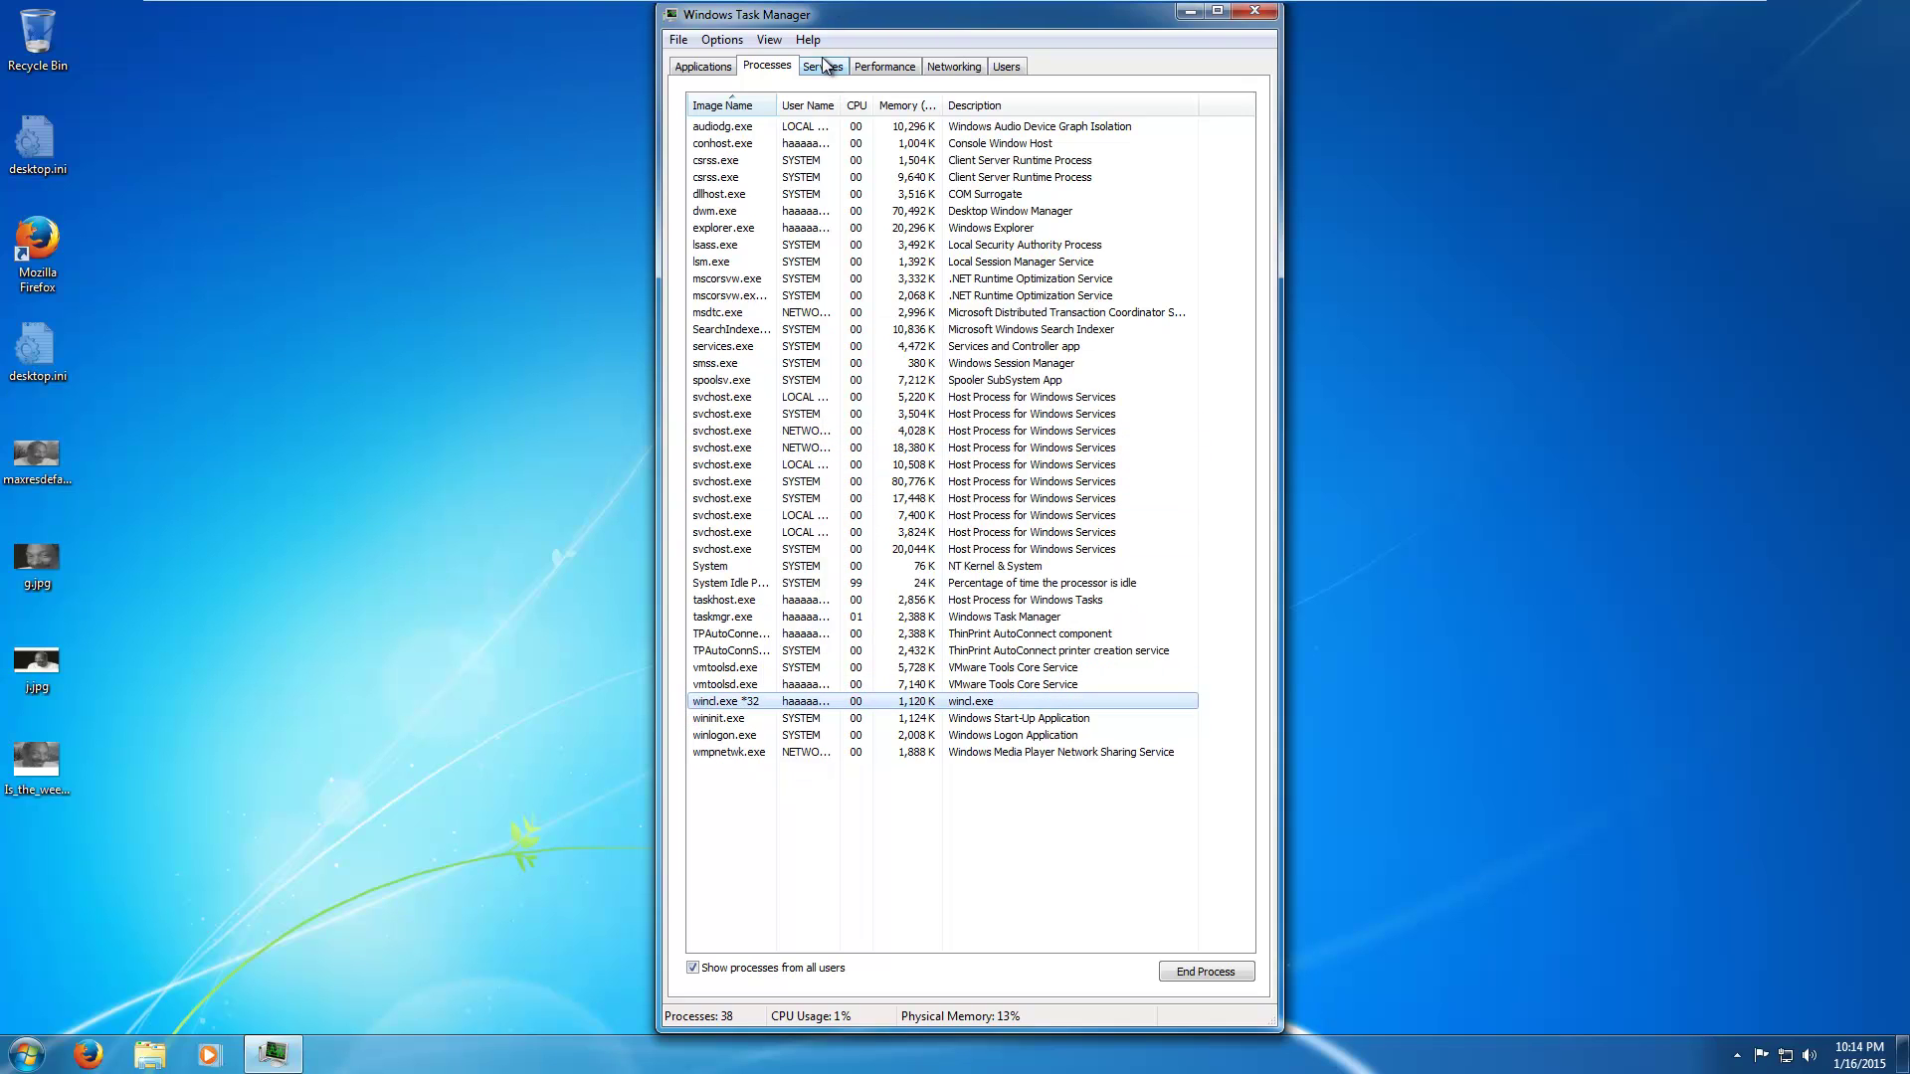
{"action": "left_click", "coordinate": [867, 68]}
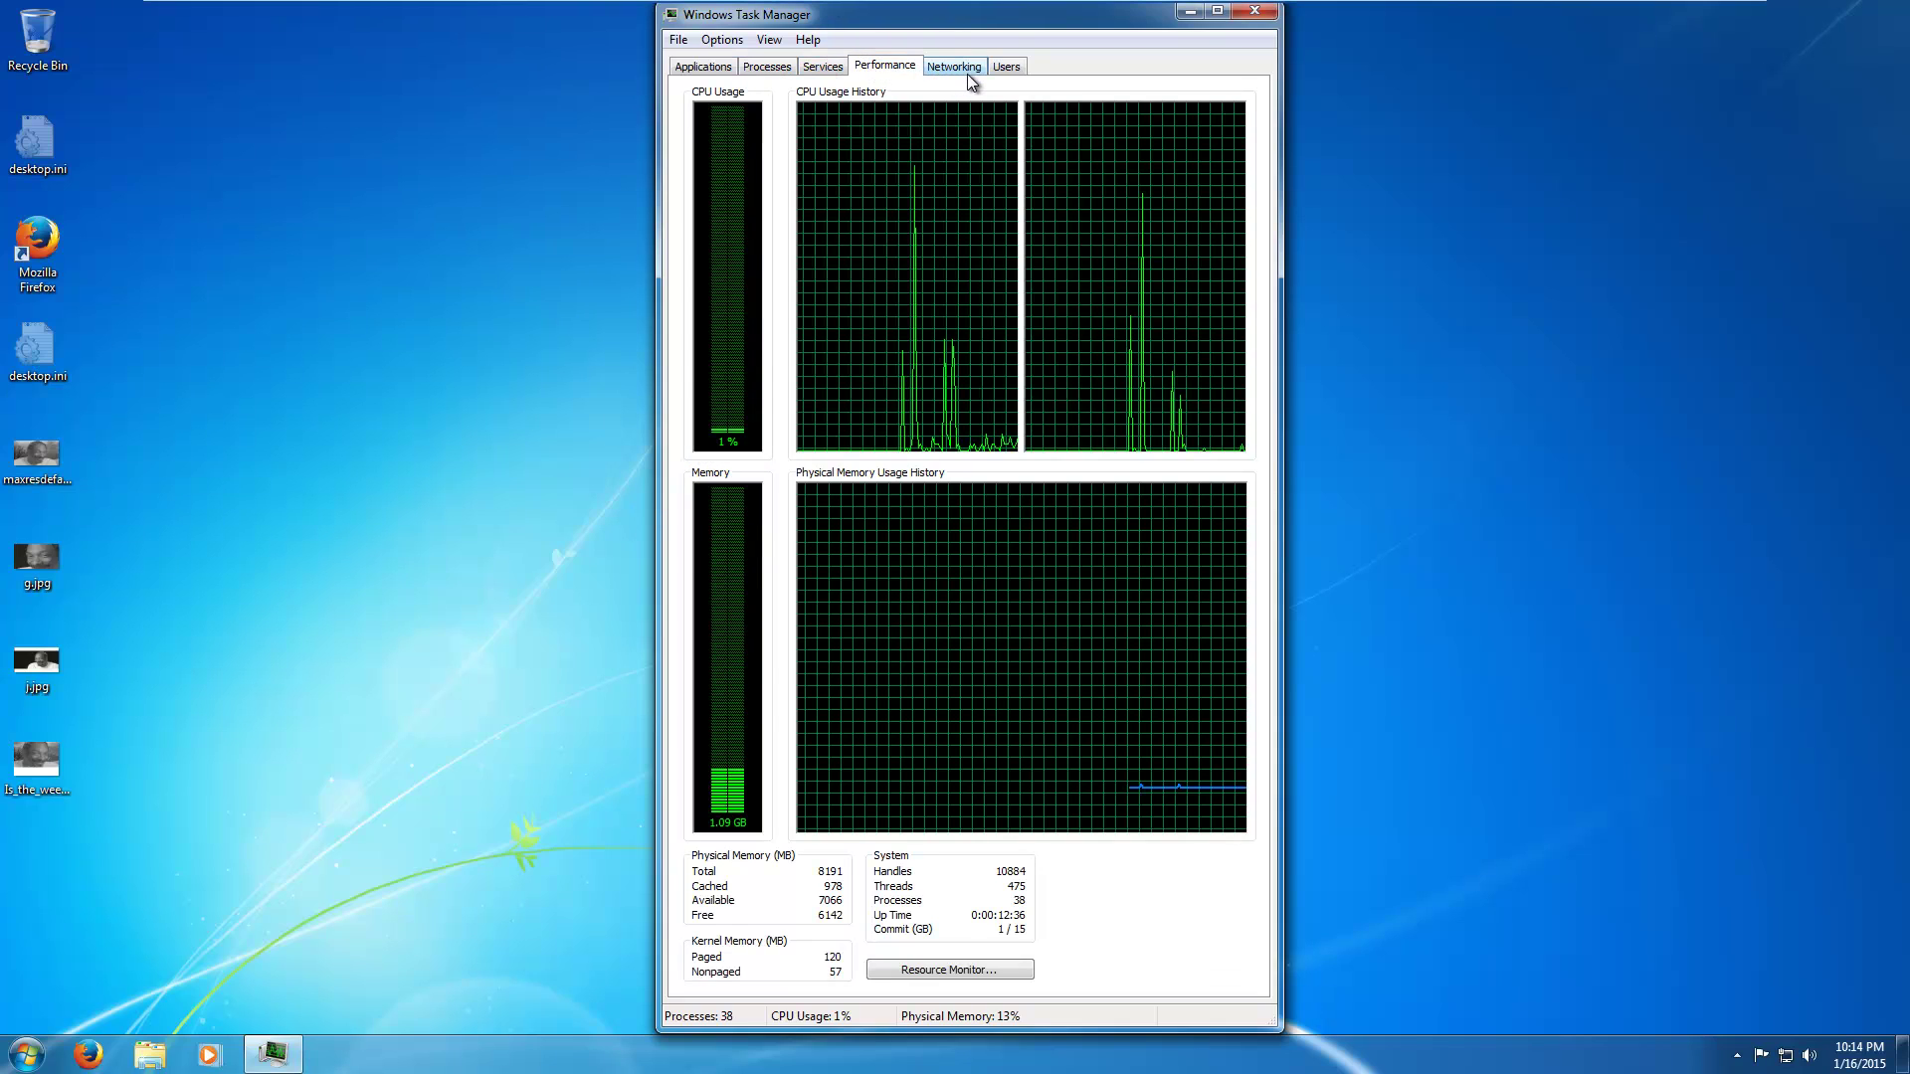
{"action": "left_click", "coordinate": [965, 70]}
{"action": "left_click", "coordinate": [1010, 66]}
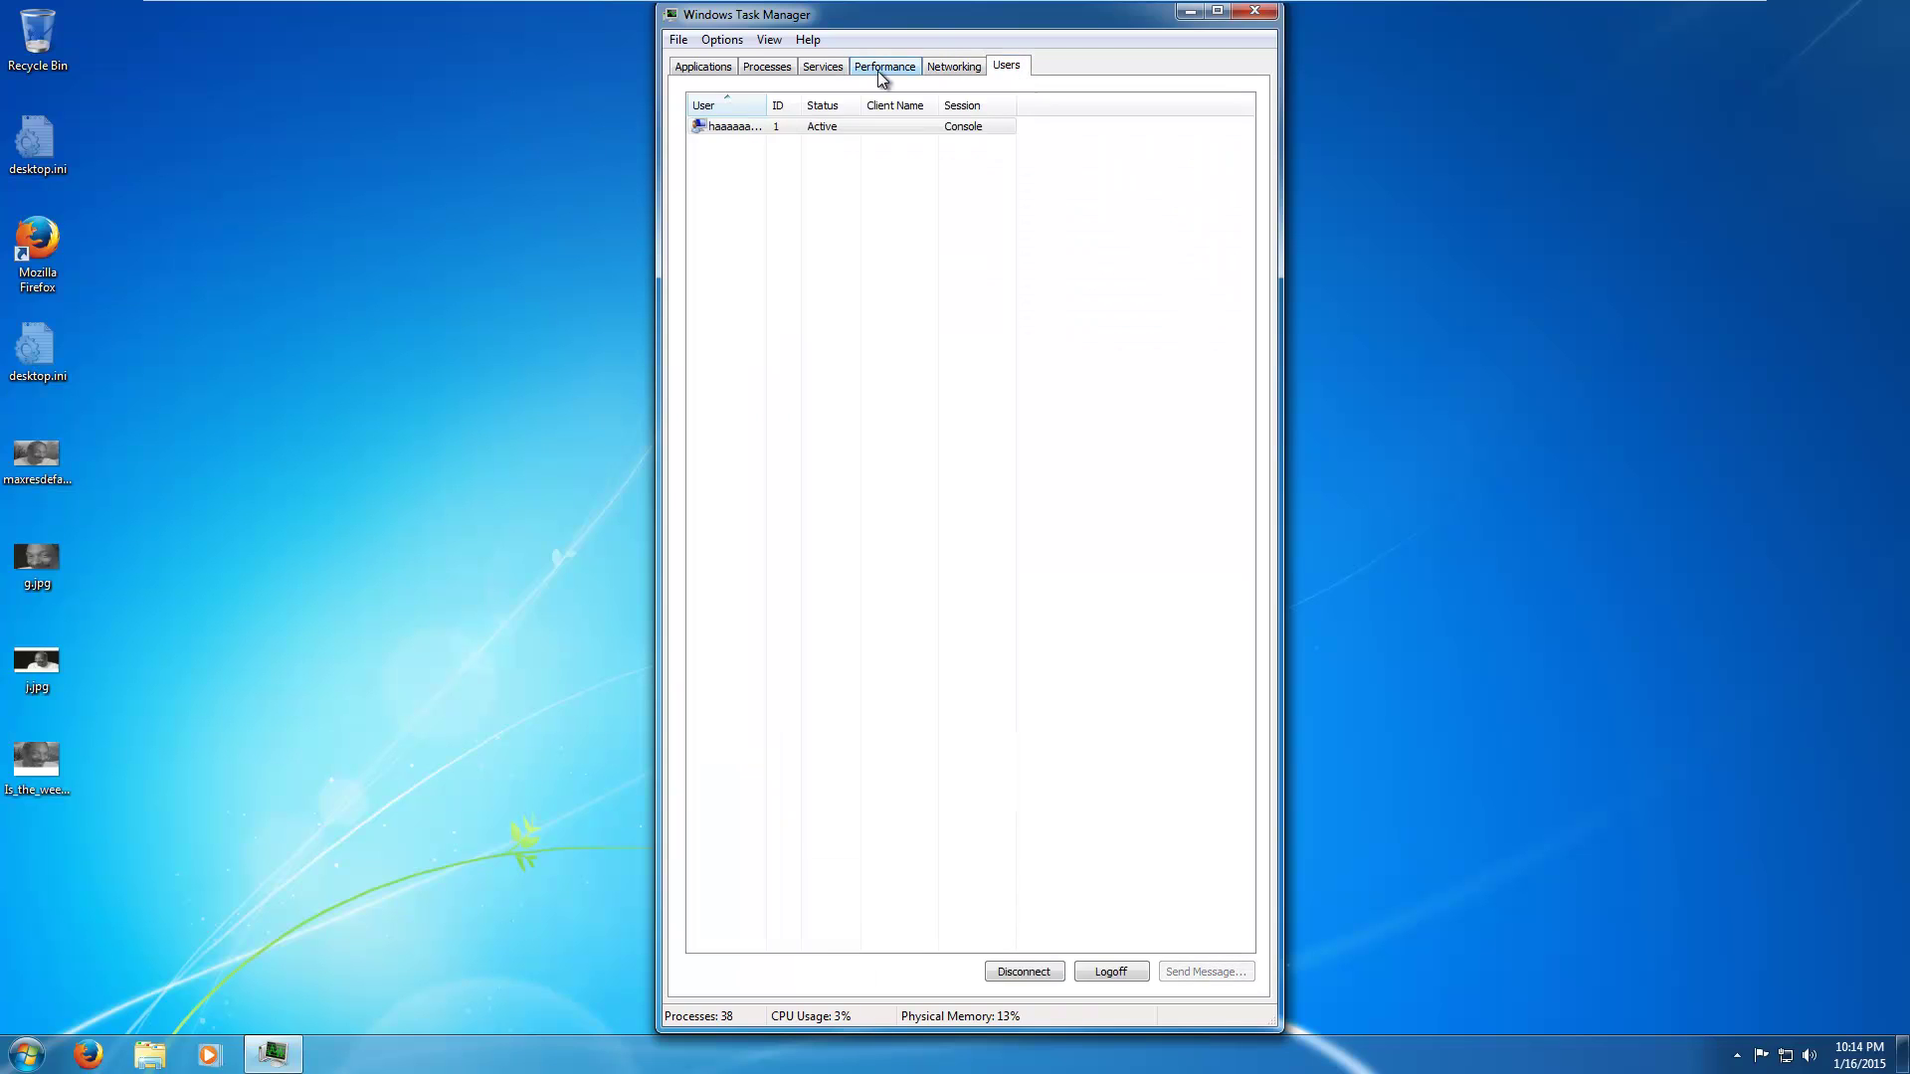
{"action": "left_click", "coordinate": [879, 69]}
{"action": "left_click", "coordinate": [824, 67]}
{"action": "left_click", "coordinate": [758, 66]}
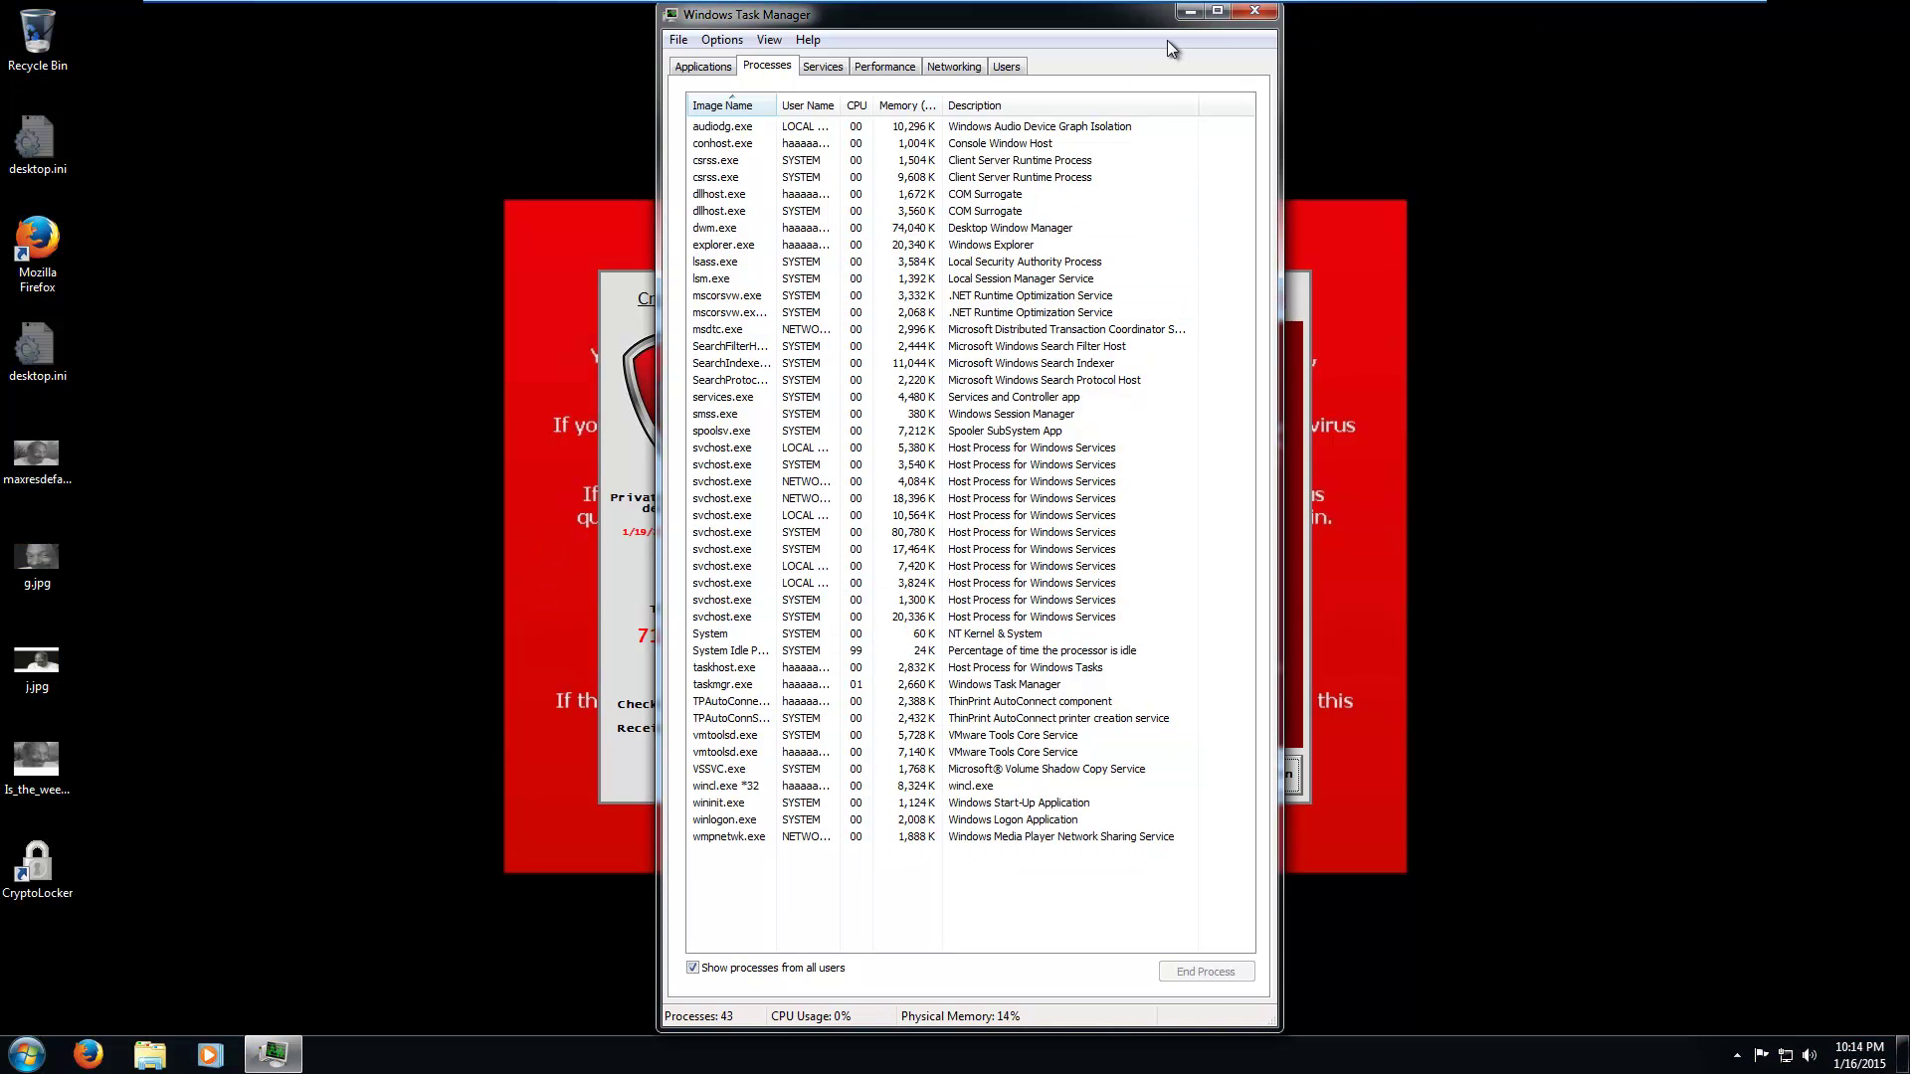
Close Task Manager to reveal the CryptoLocker ransom window.
{"action": "left_click", "coordinate": [1251, 12]}
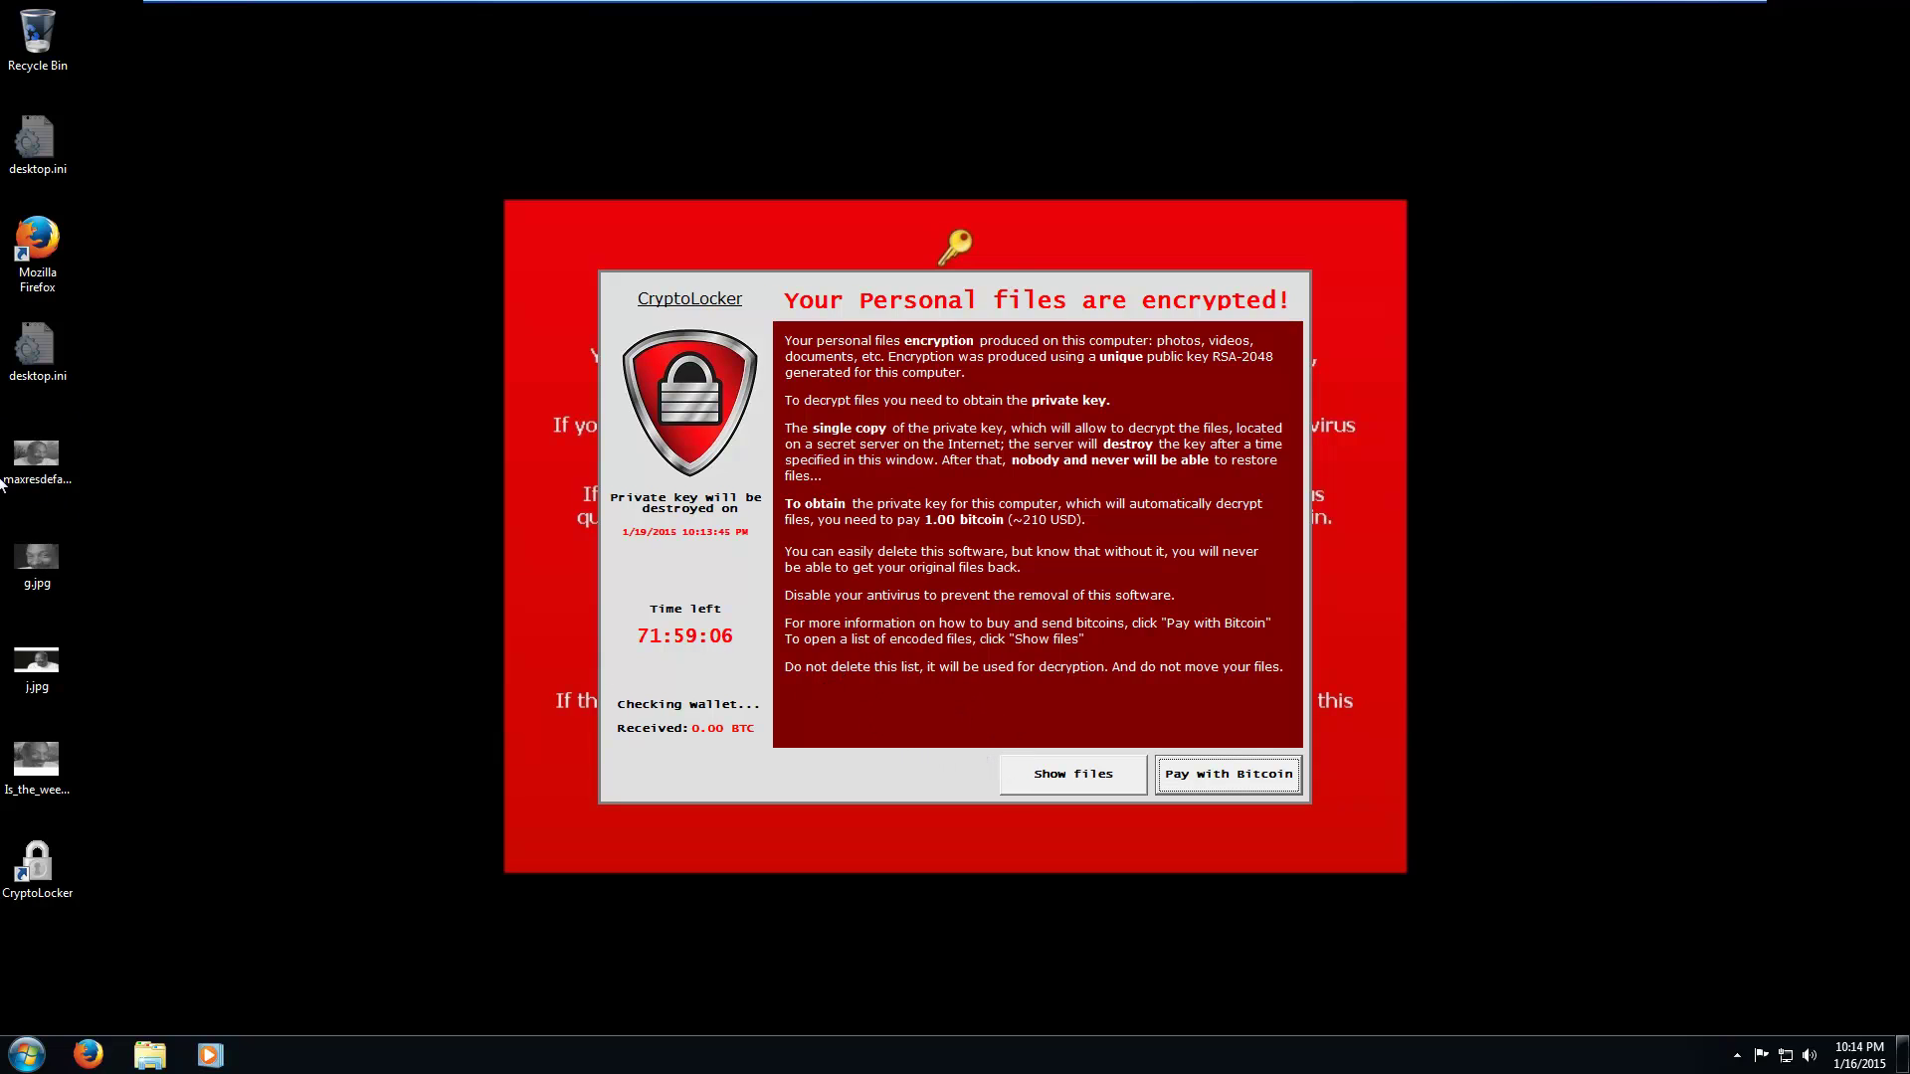
{"action": "left_click", "coordinate": [55, 479]}
{"action": "double_click", "coordinate": [55, 478]}
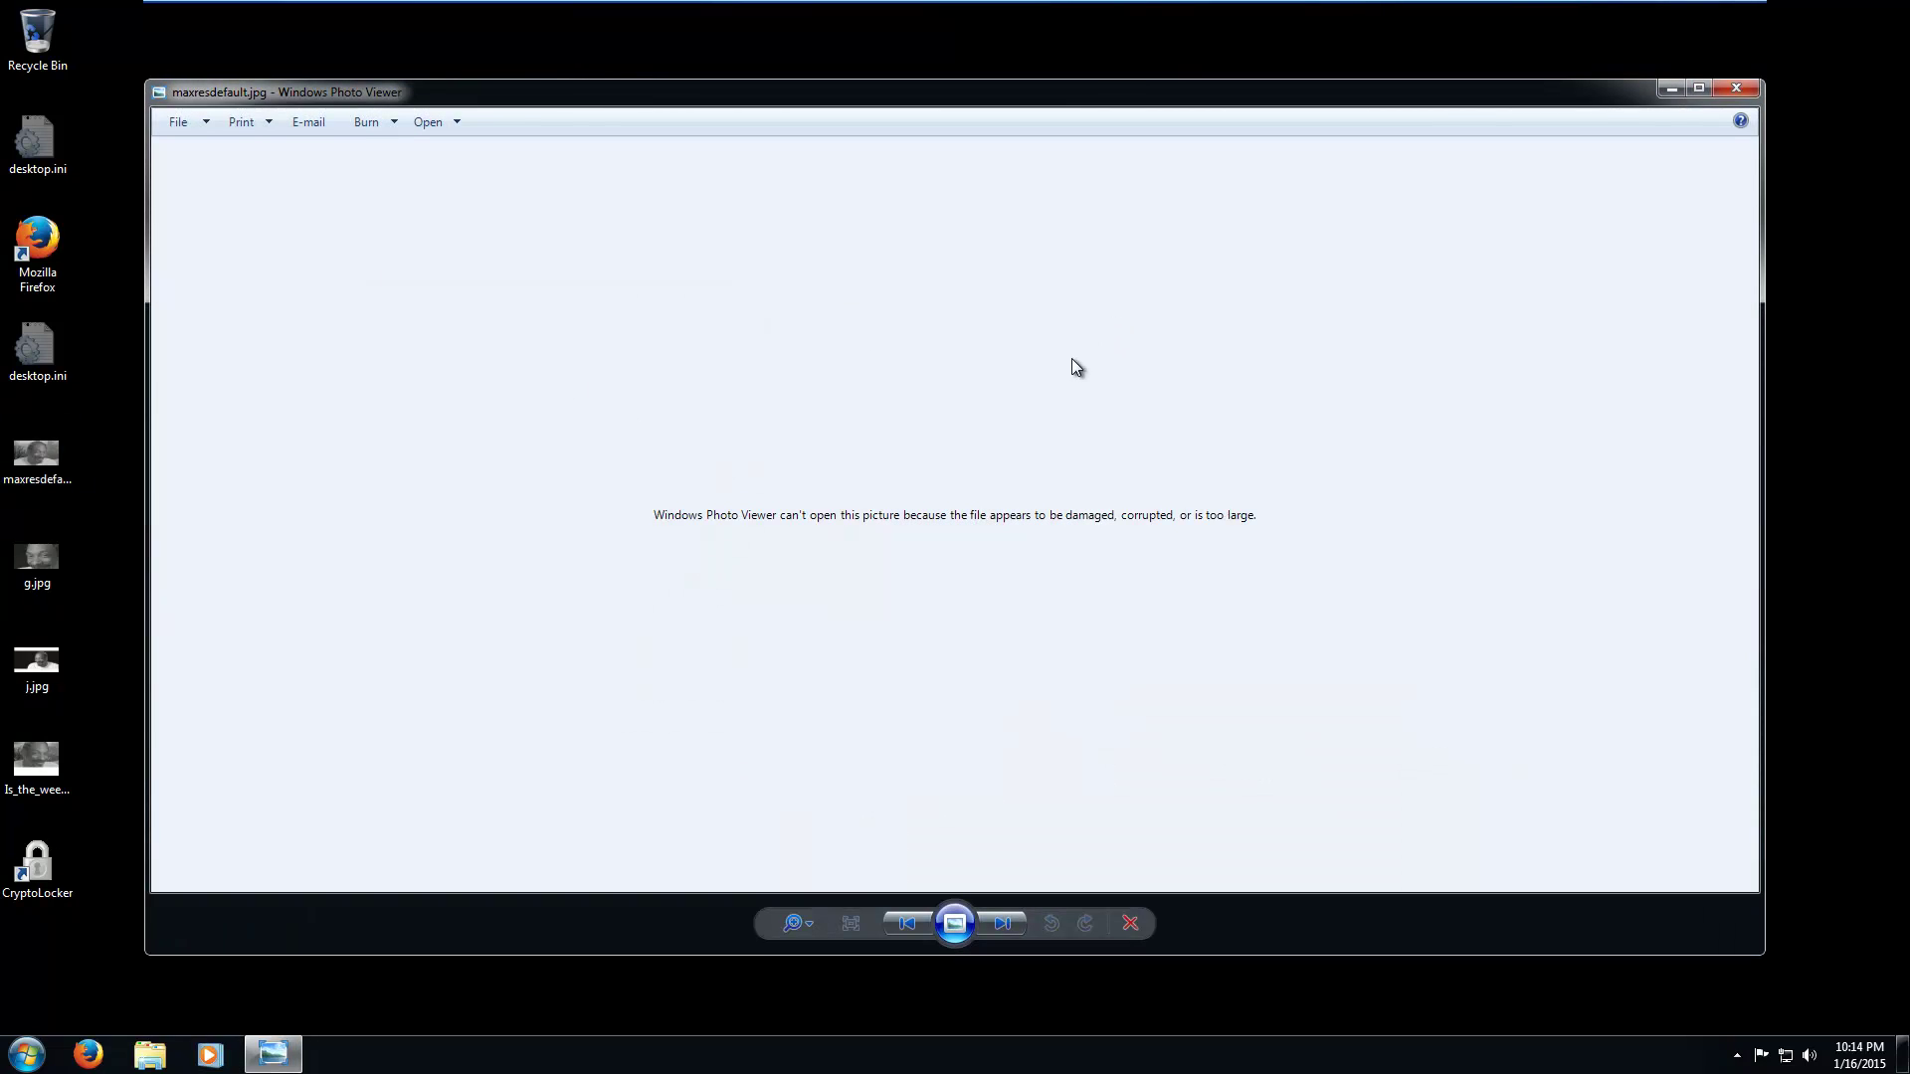
{"action": "left_click", "coordinate": [1739, 94]}
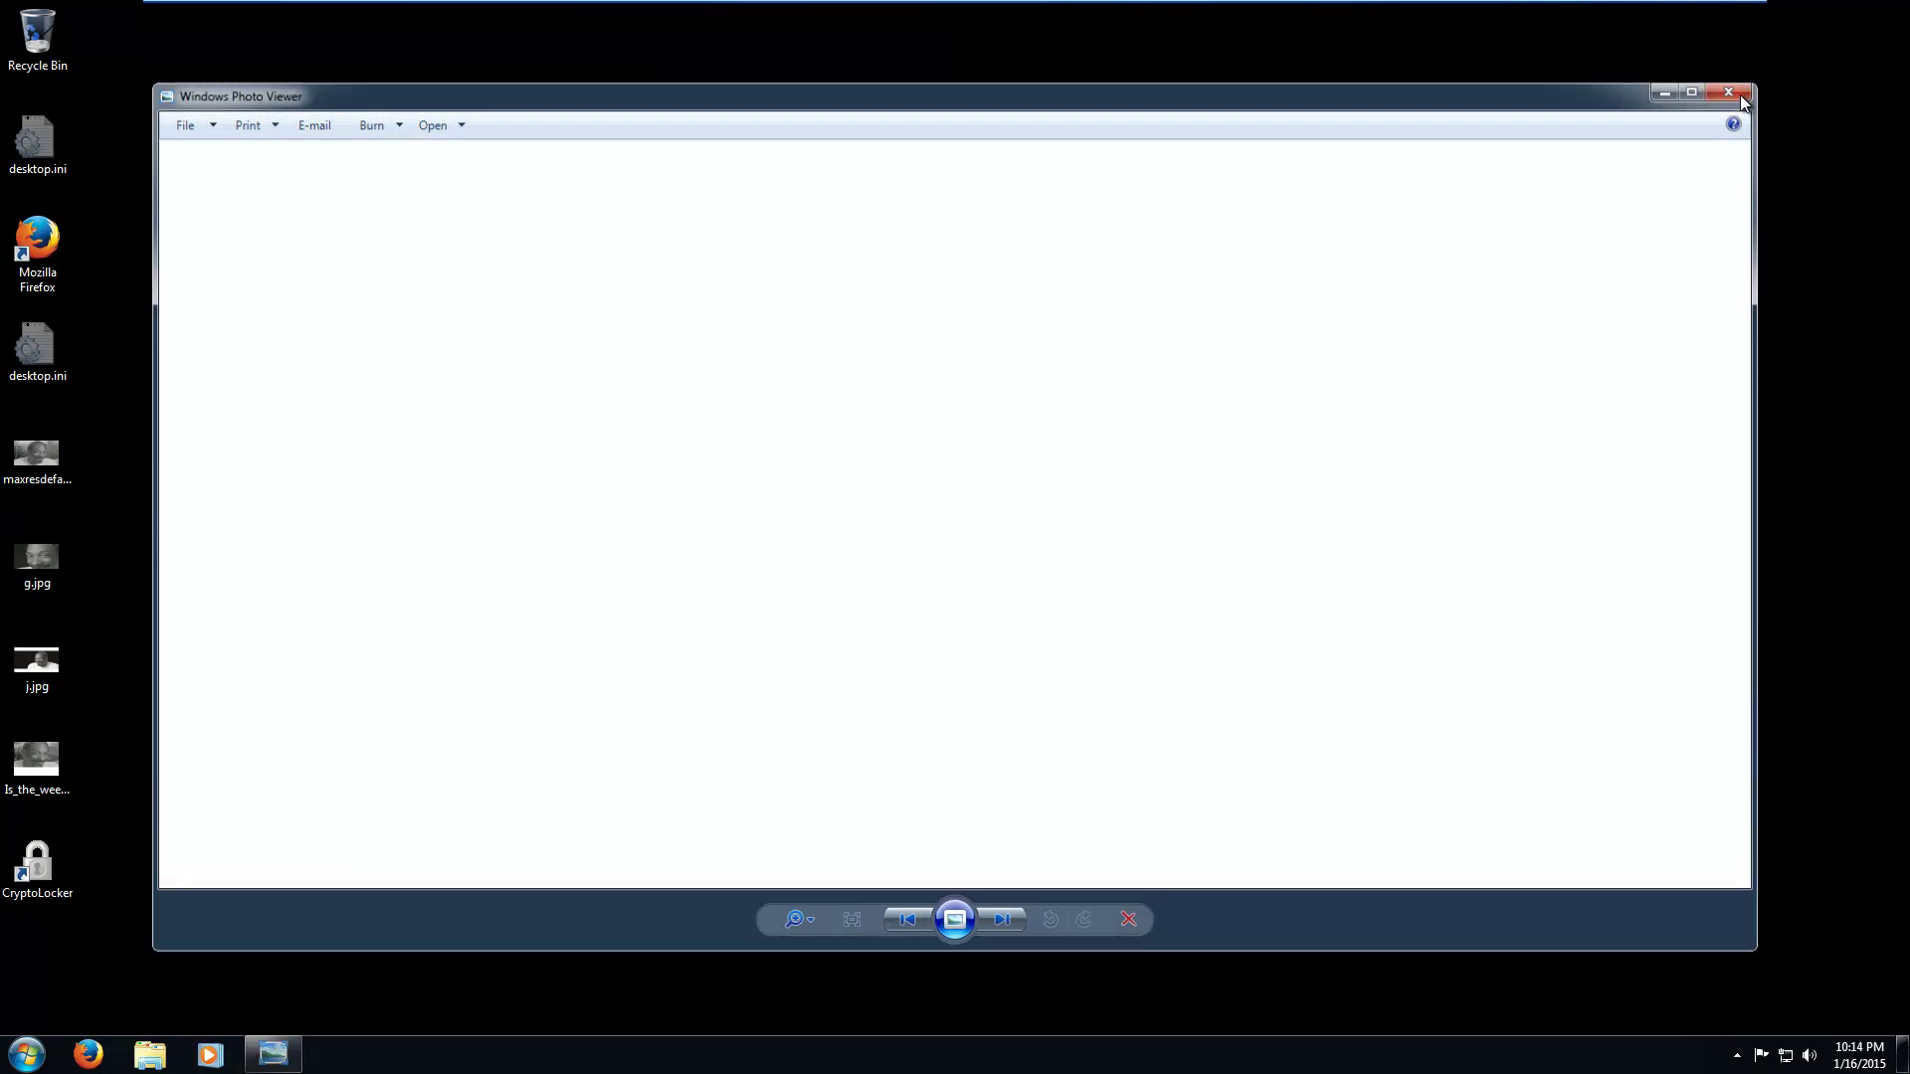
{"action": "double_click", "coordinate": [51, 571]}
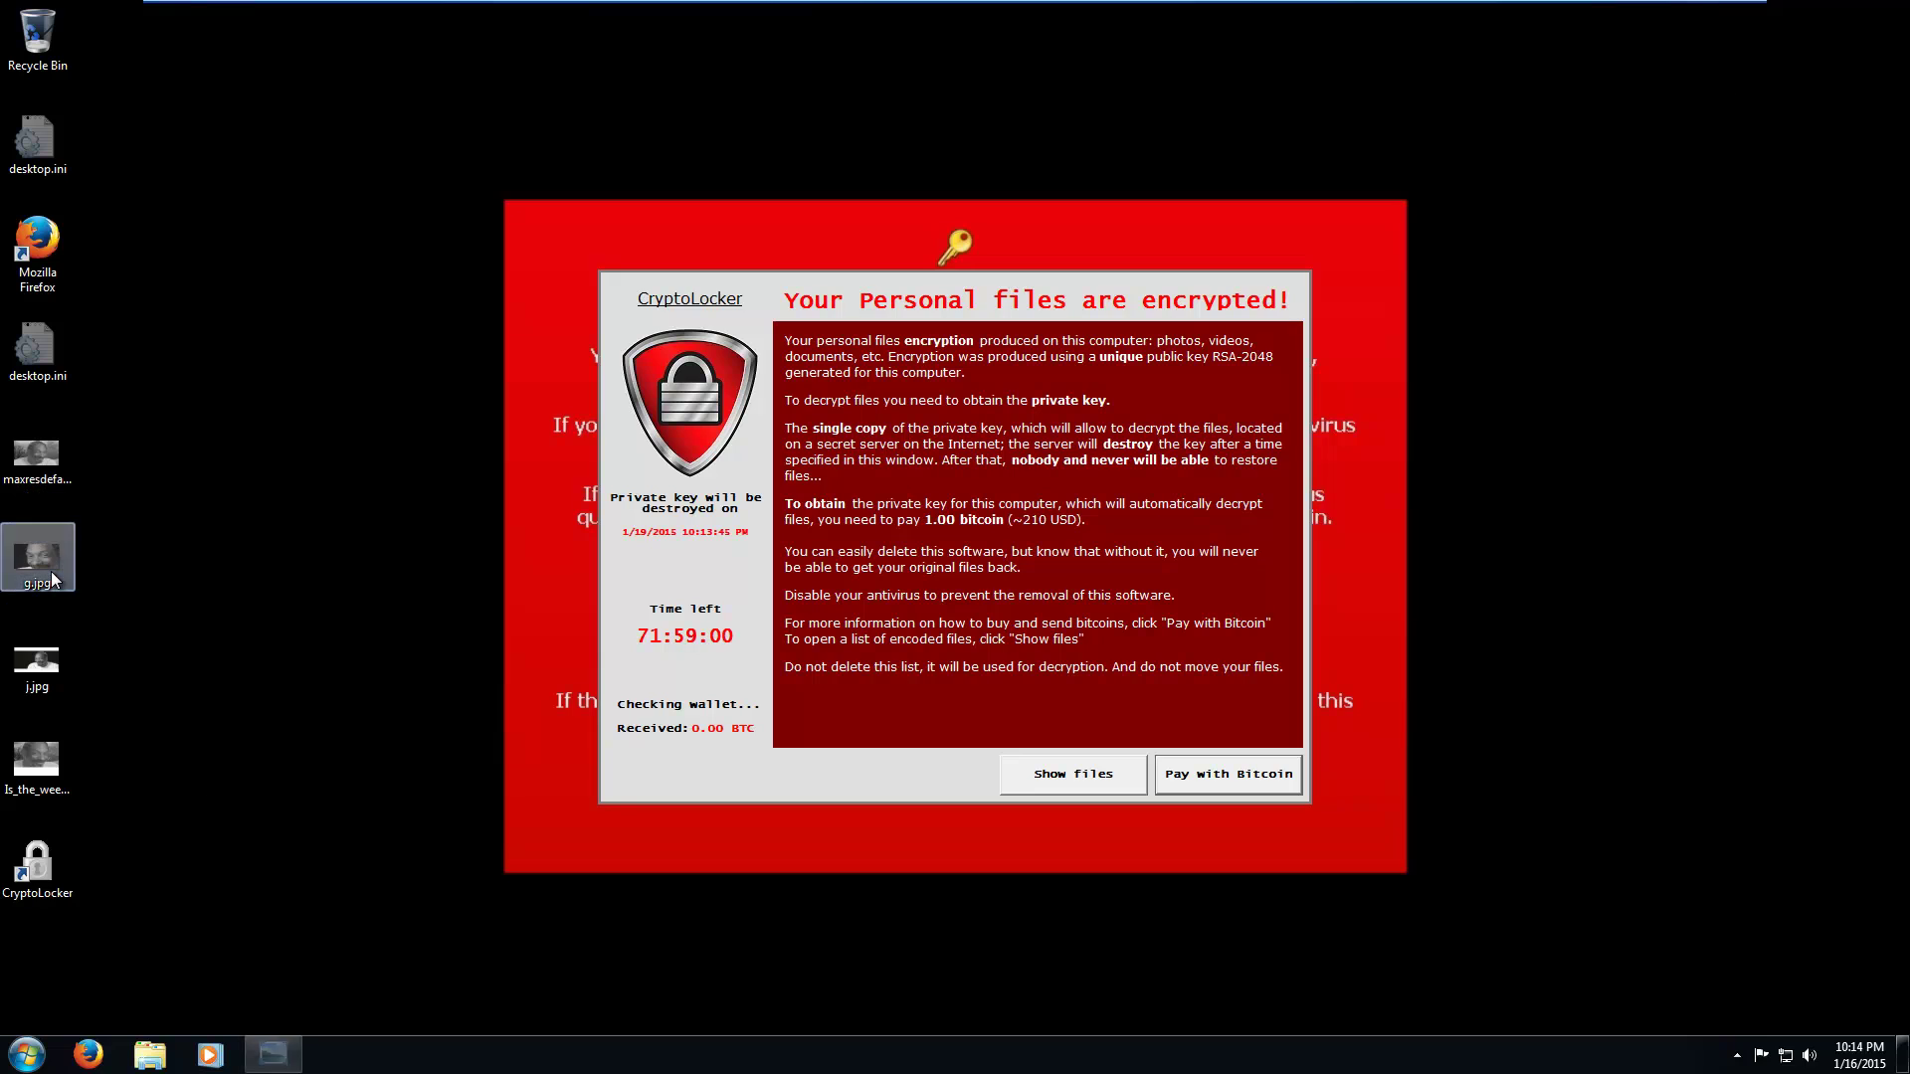
{"action": "left_click", "coordinate": [1736, 89]}
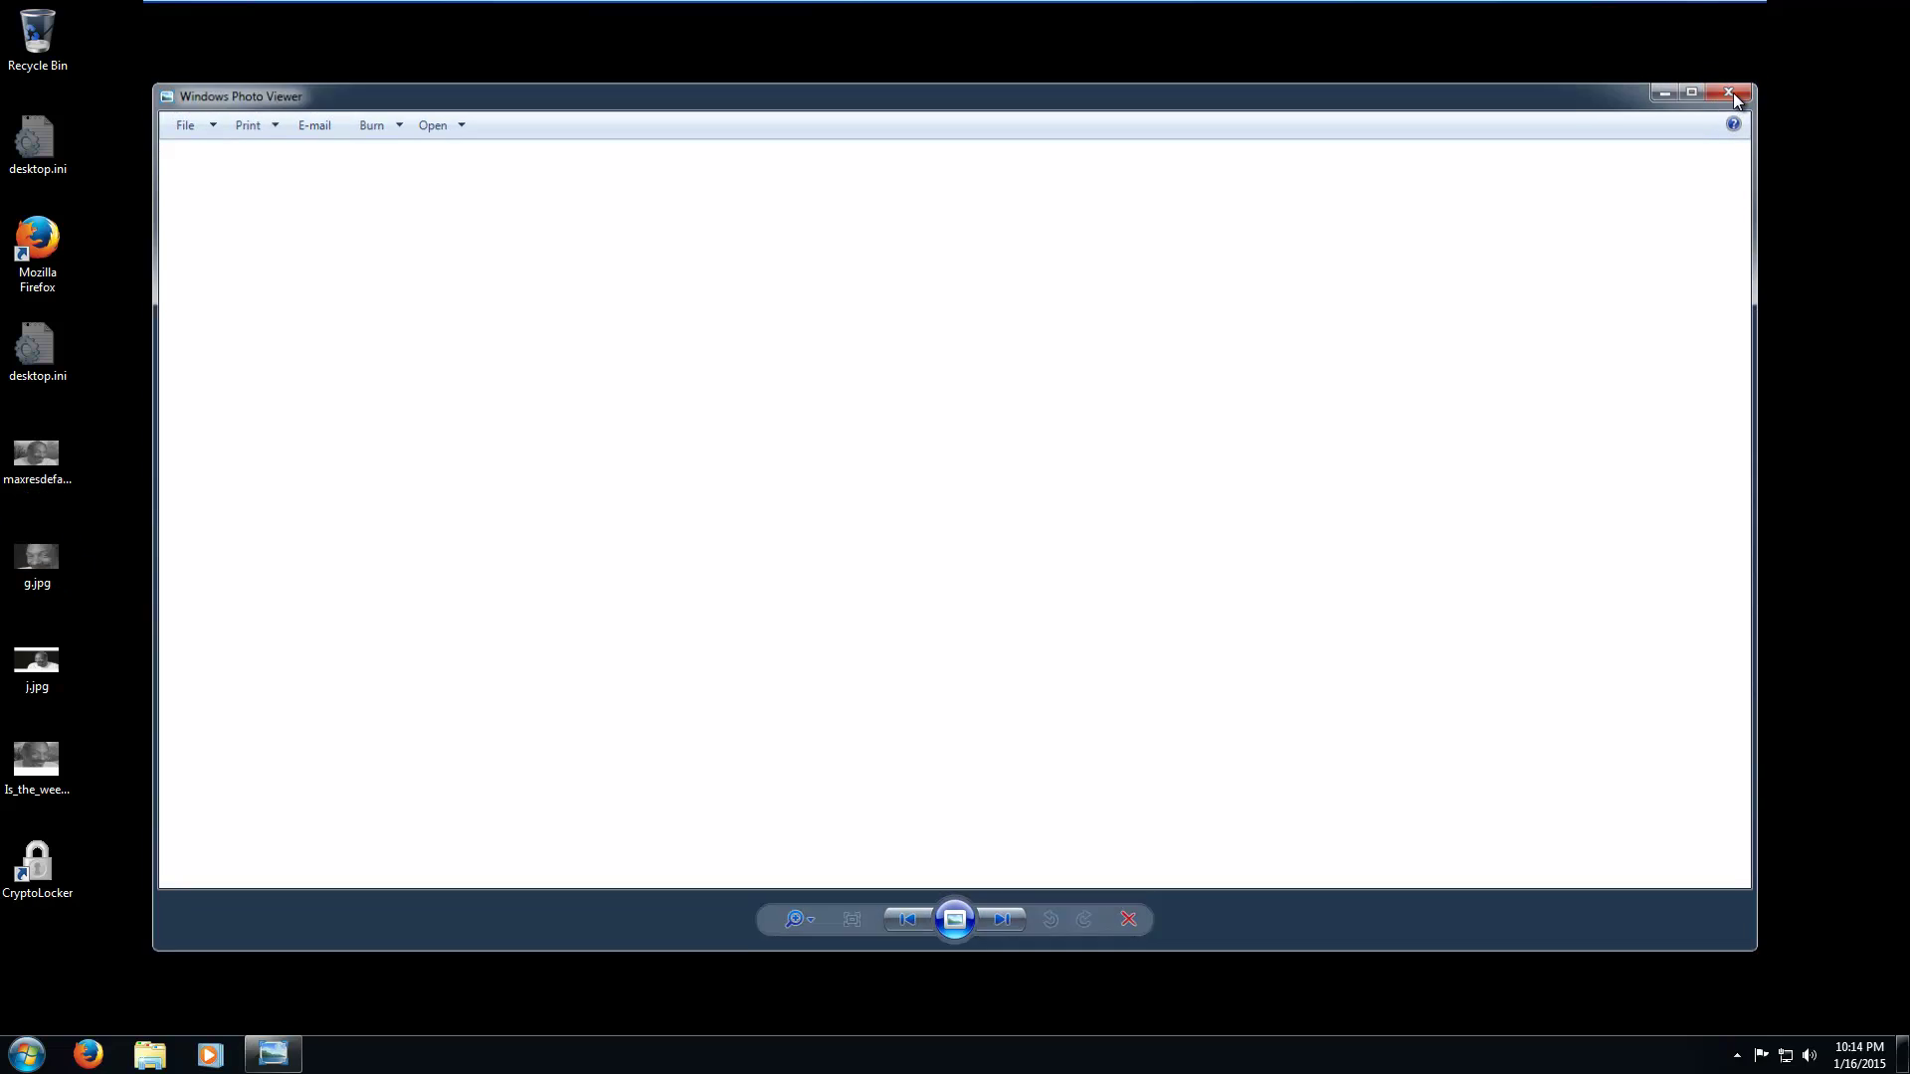
{"action": "double_click", "coordinate": [50, 665]}
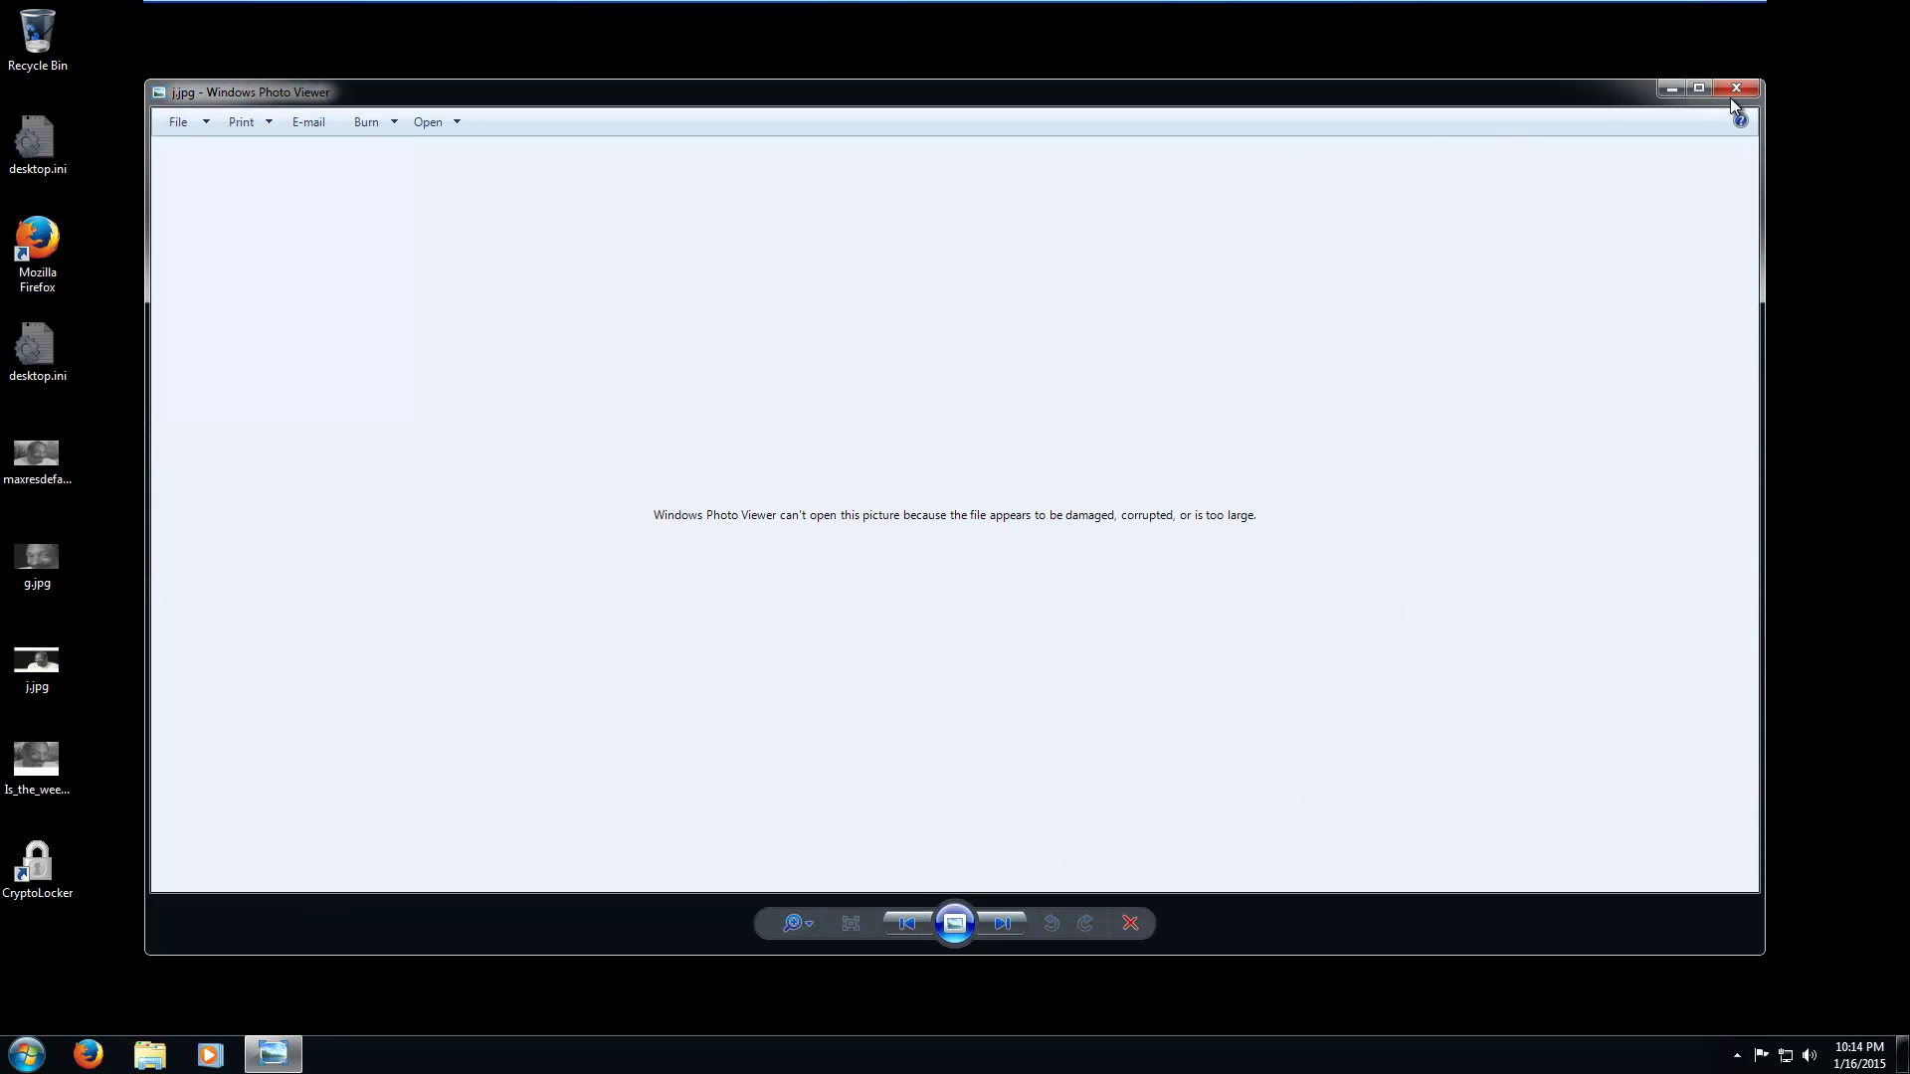
{"action": "left_click", "coordinate": [1735, 91]}
{"action": "double_click", "coordinate": [36, 761]}
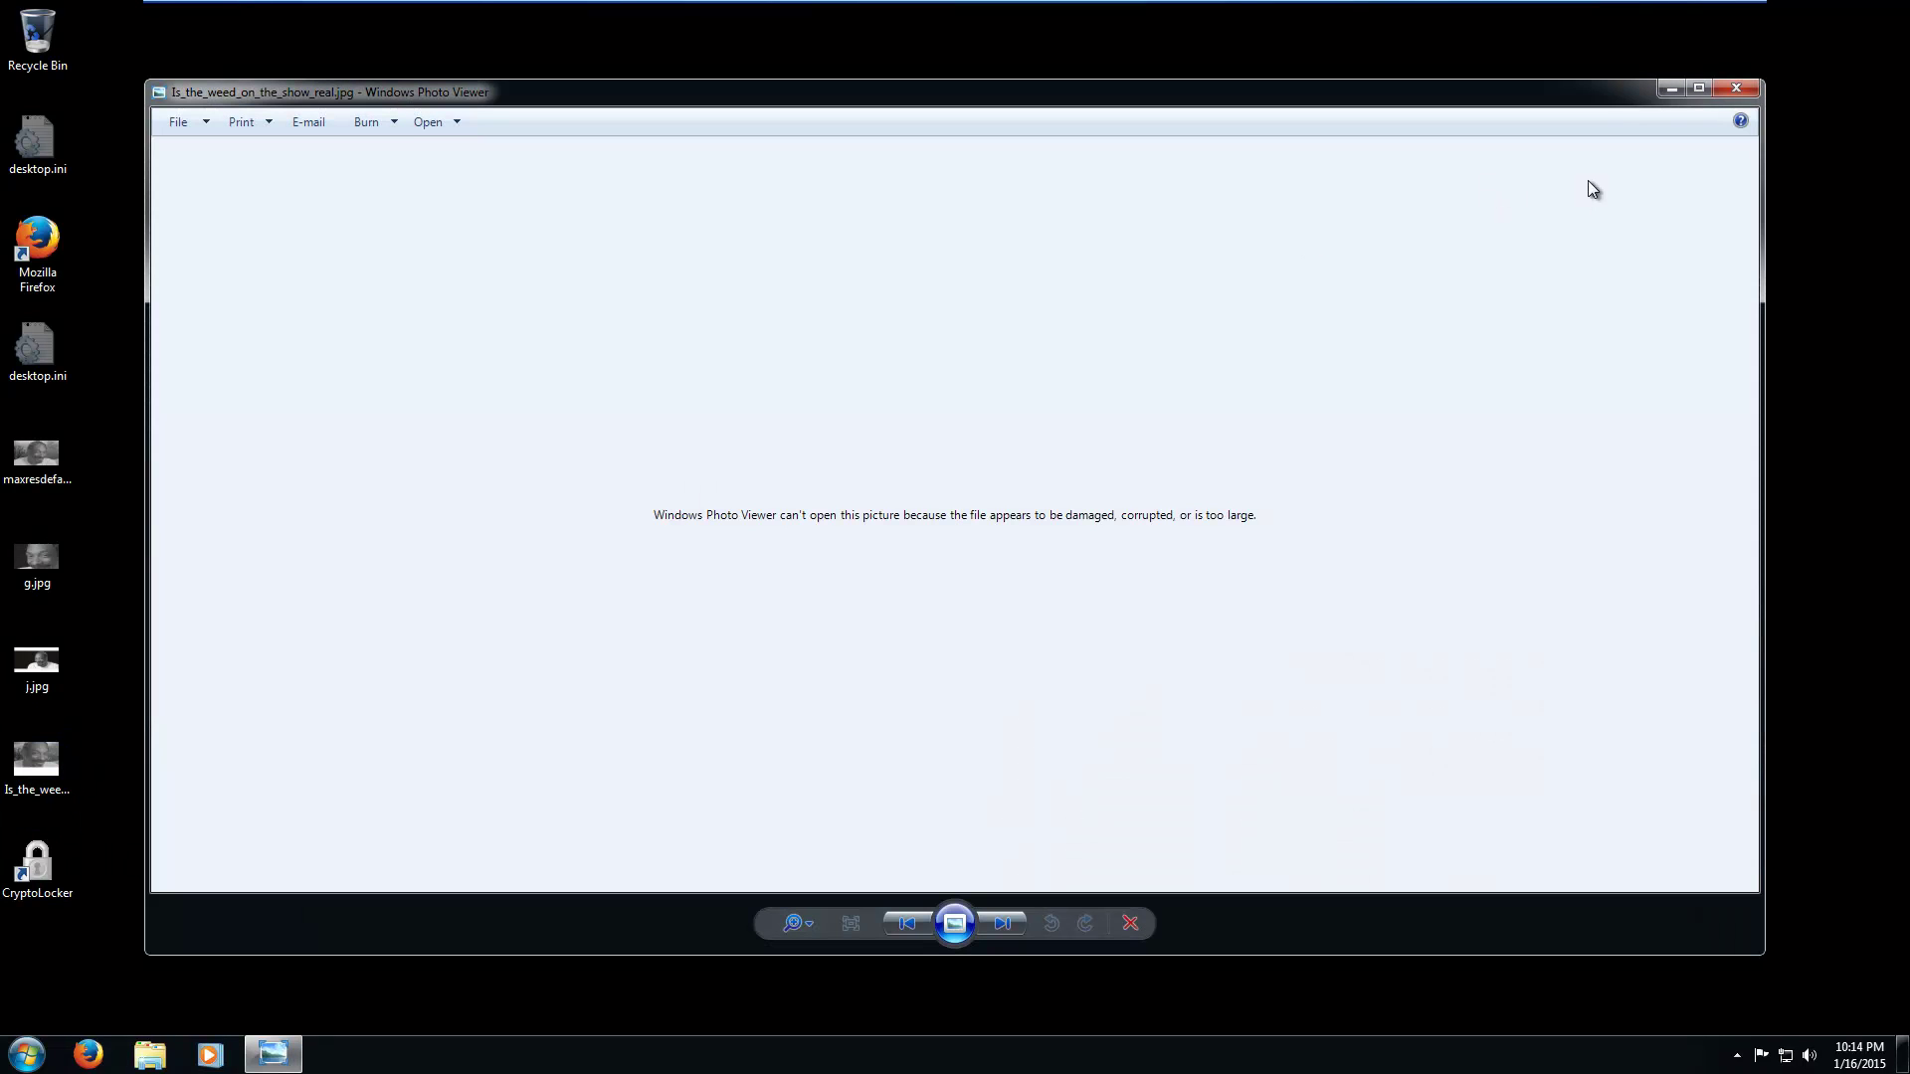
{"action": "left_click", "coordinate": [1735, 91]}
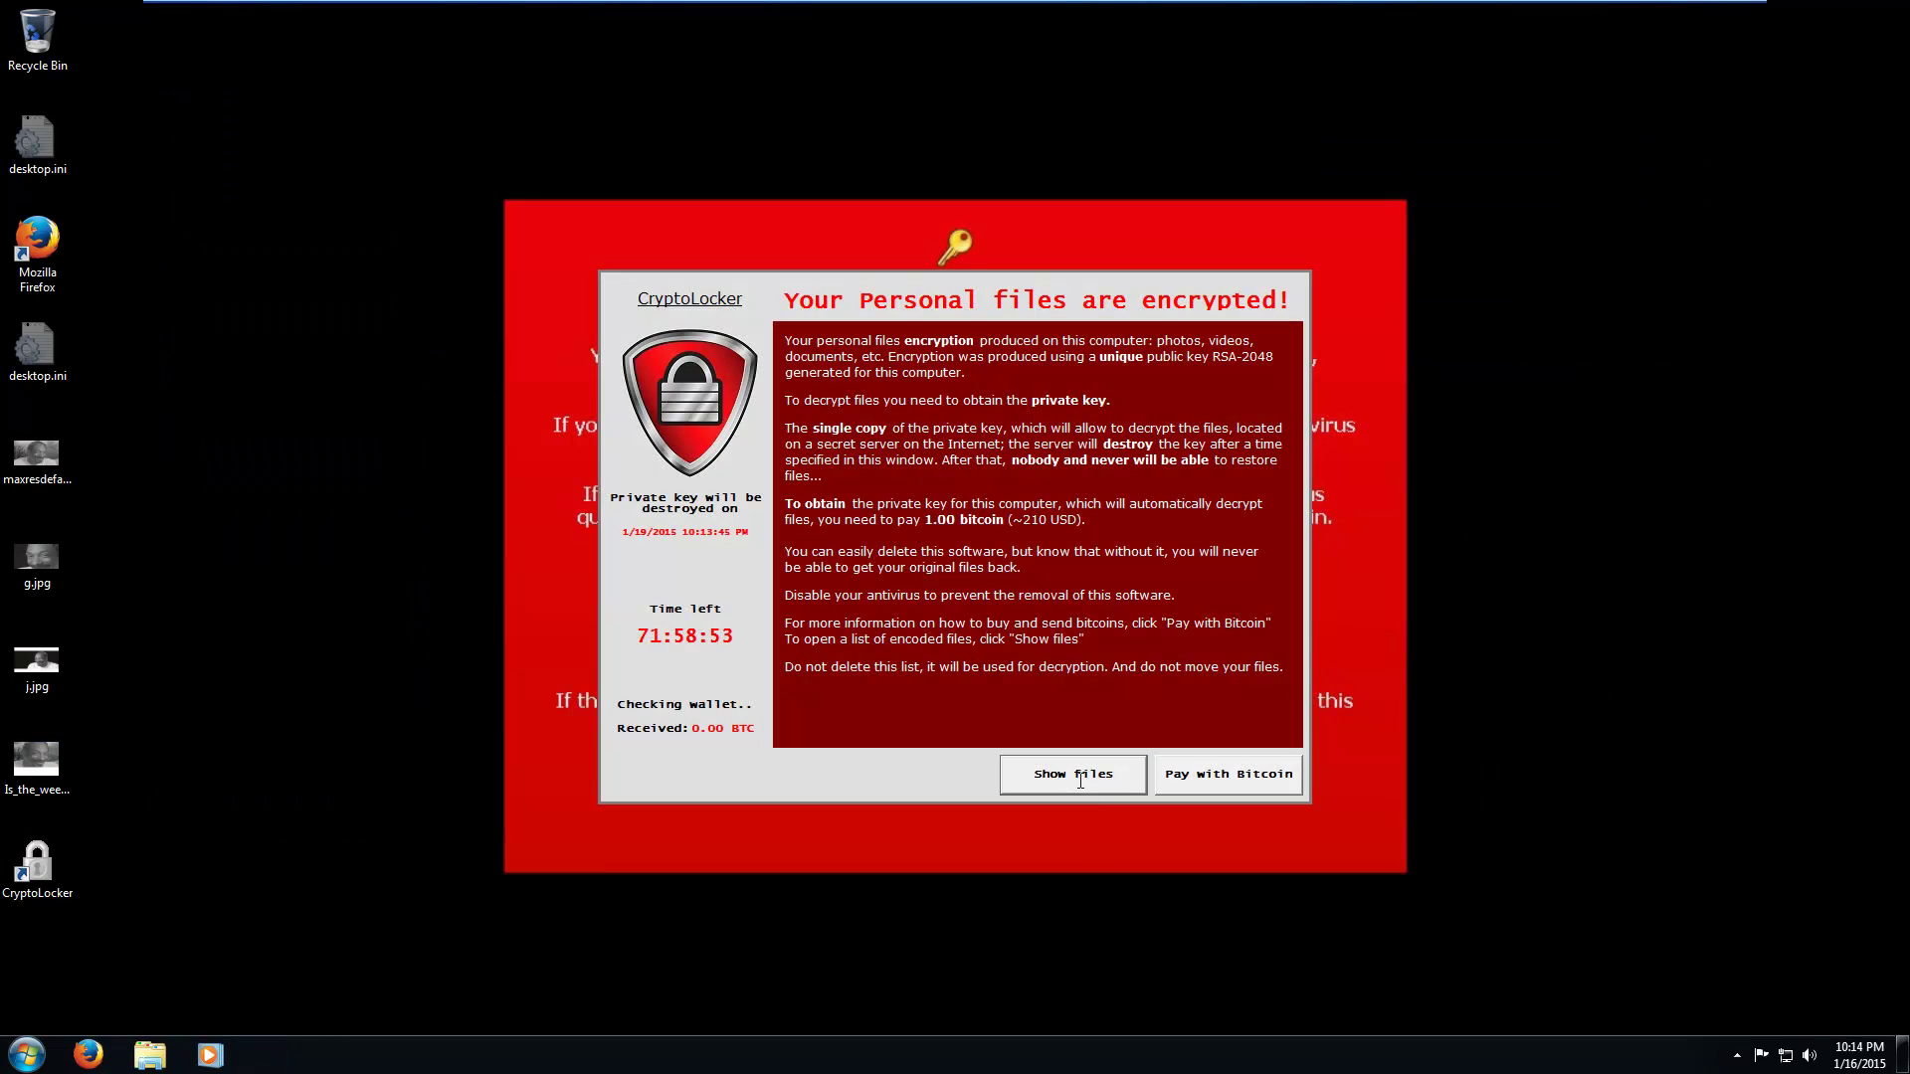
{"action": "left_click", "coordinate": [1080, 779]}
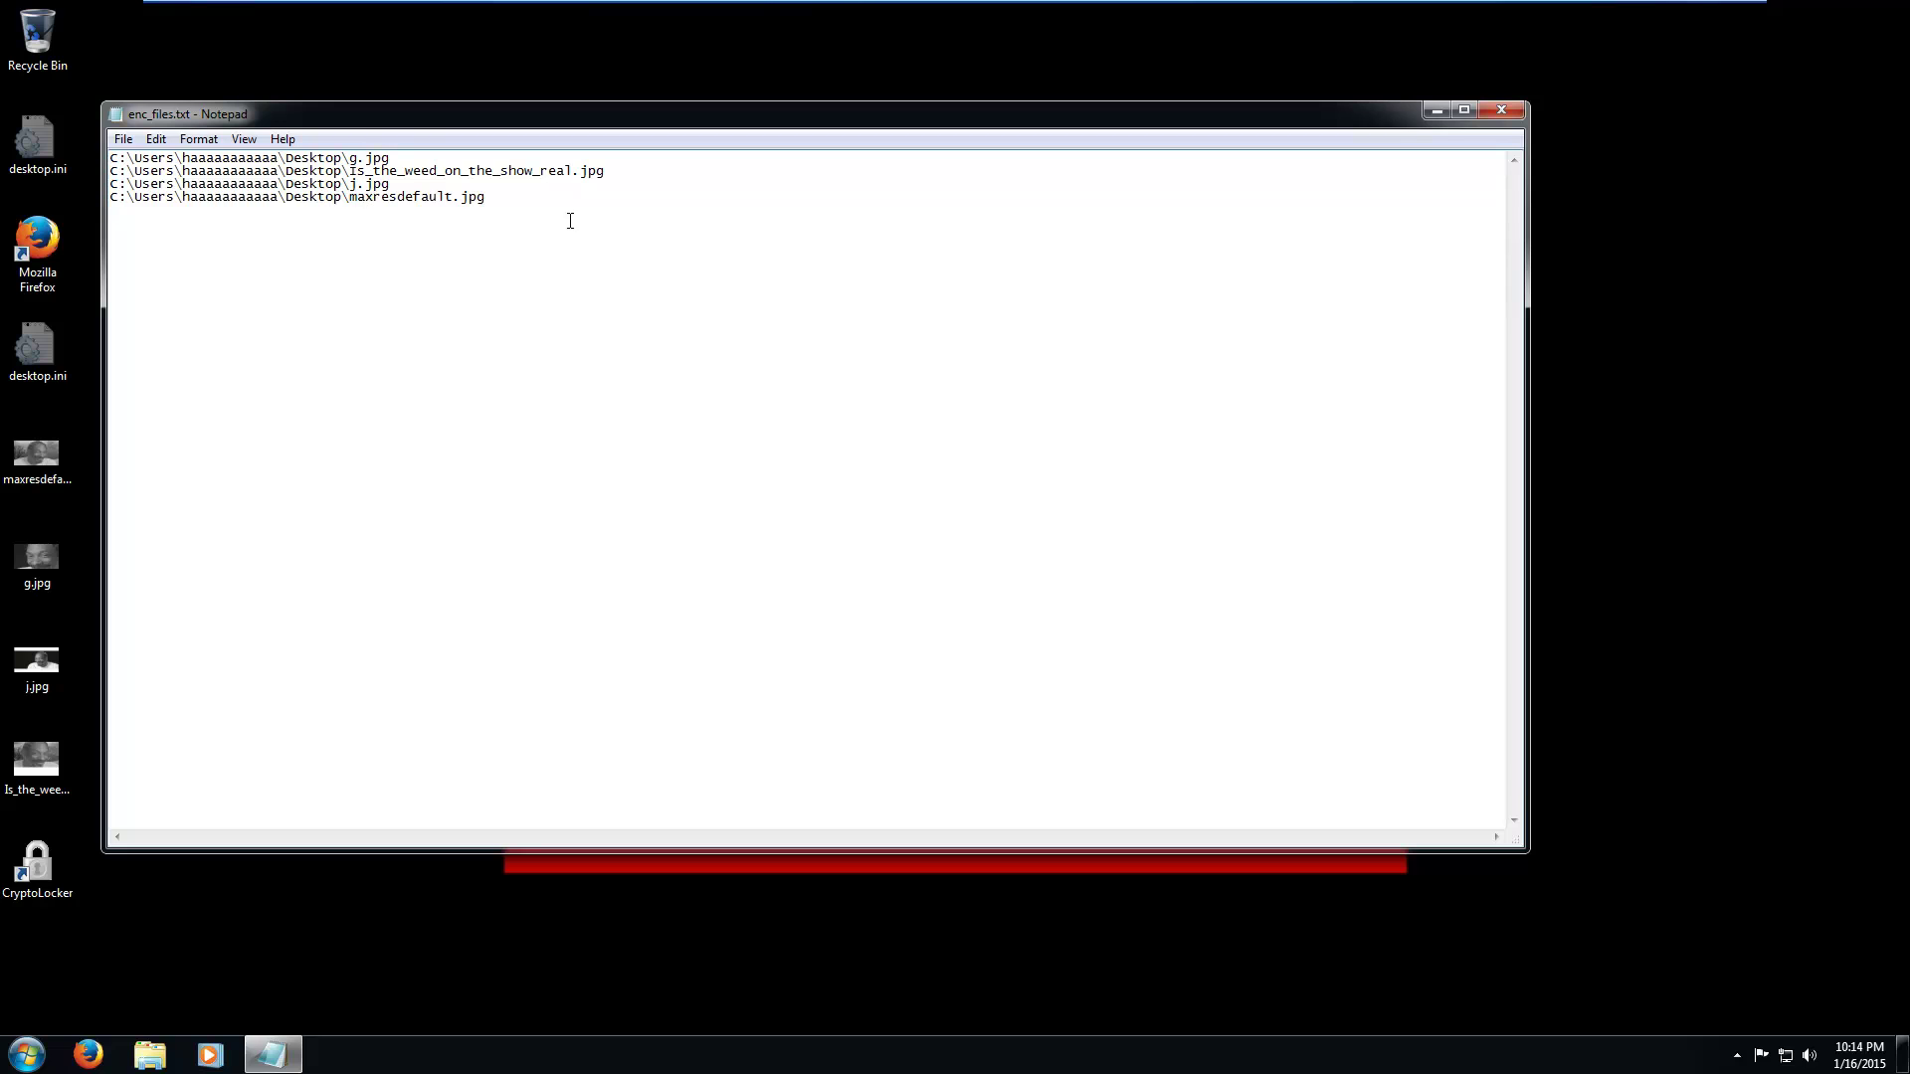
{"action": "key", "text": "ctrl+a"}
{"action": "left_click", "coordinate": [609, 388]}
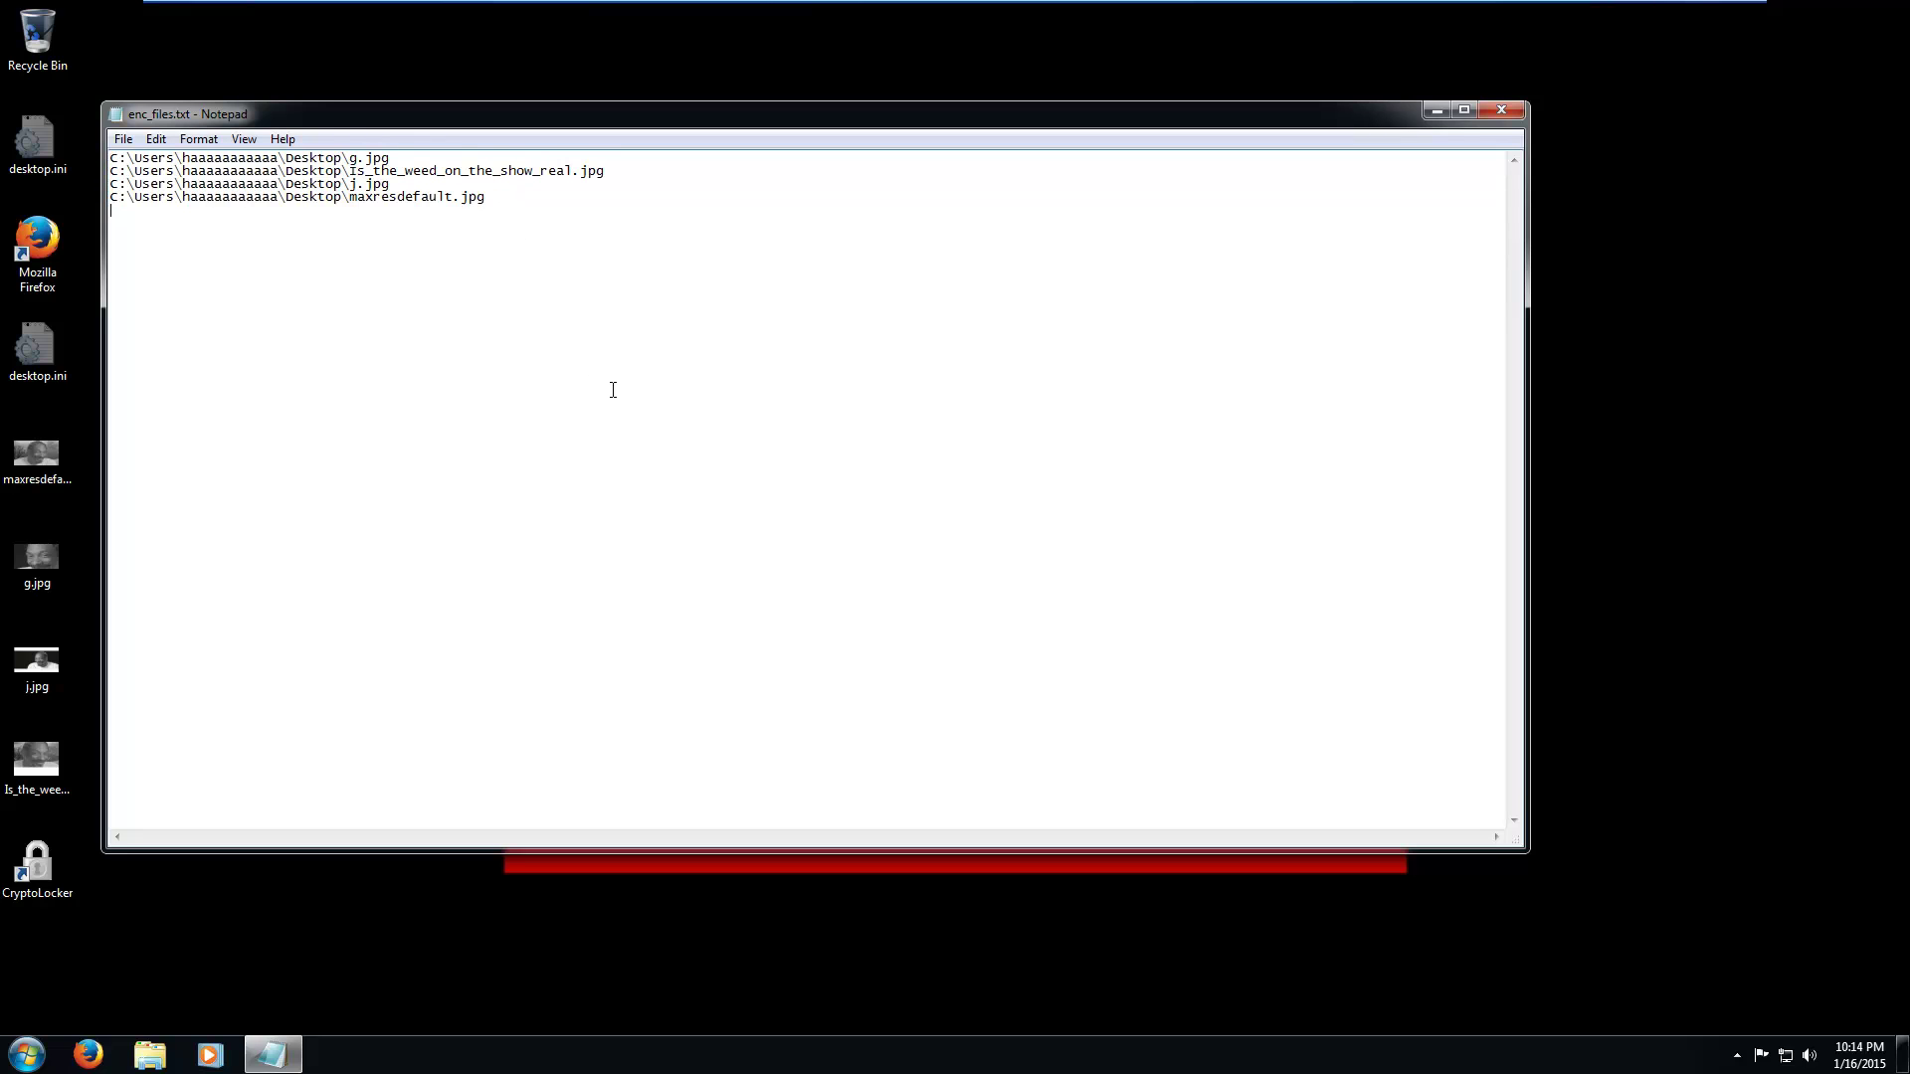
{"action": "left_click", "coordinate": [1501, 112]}
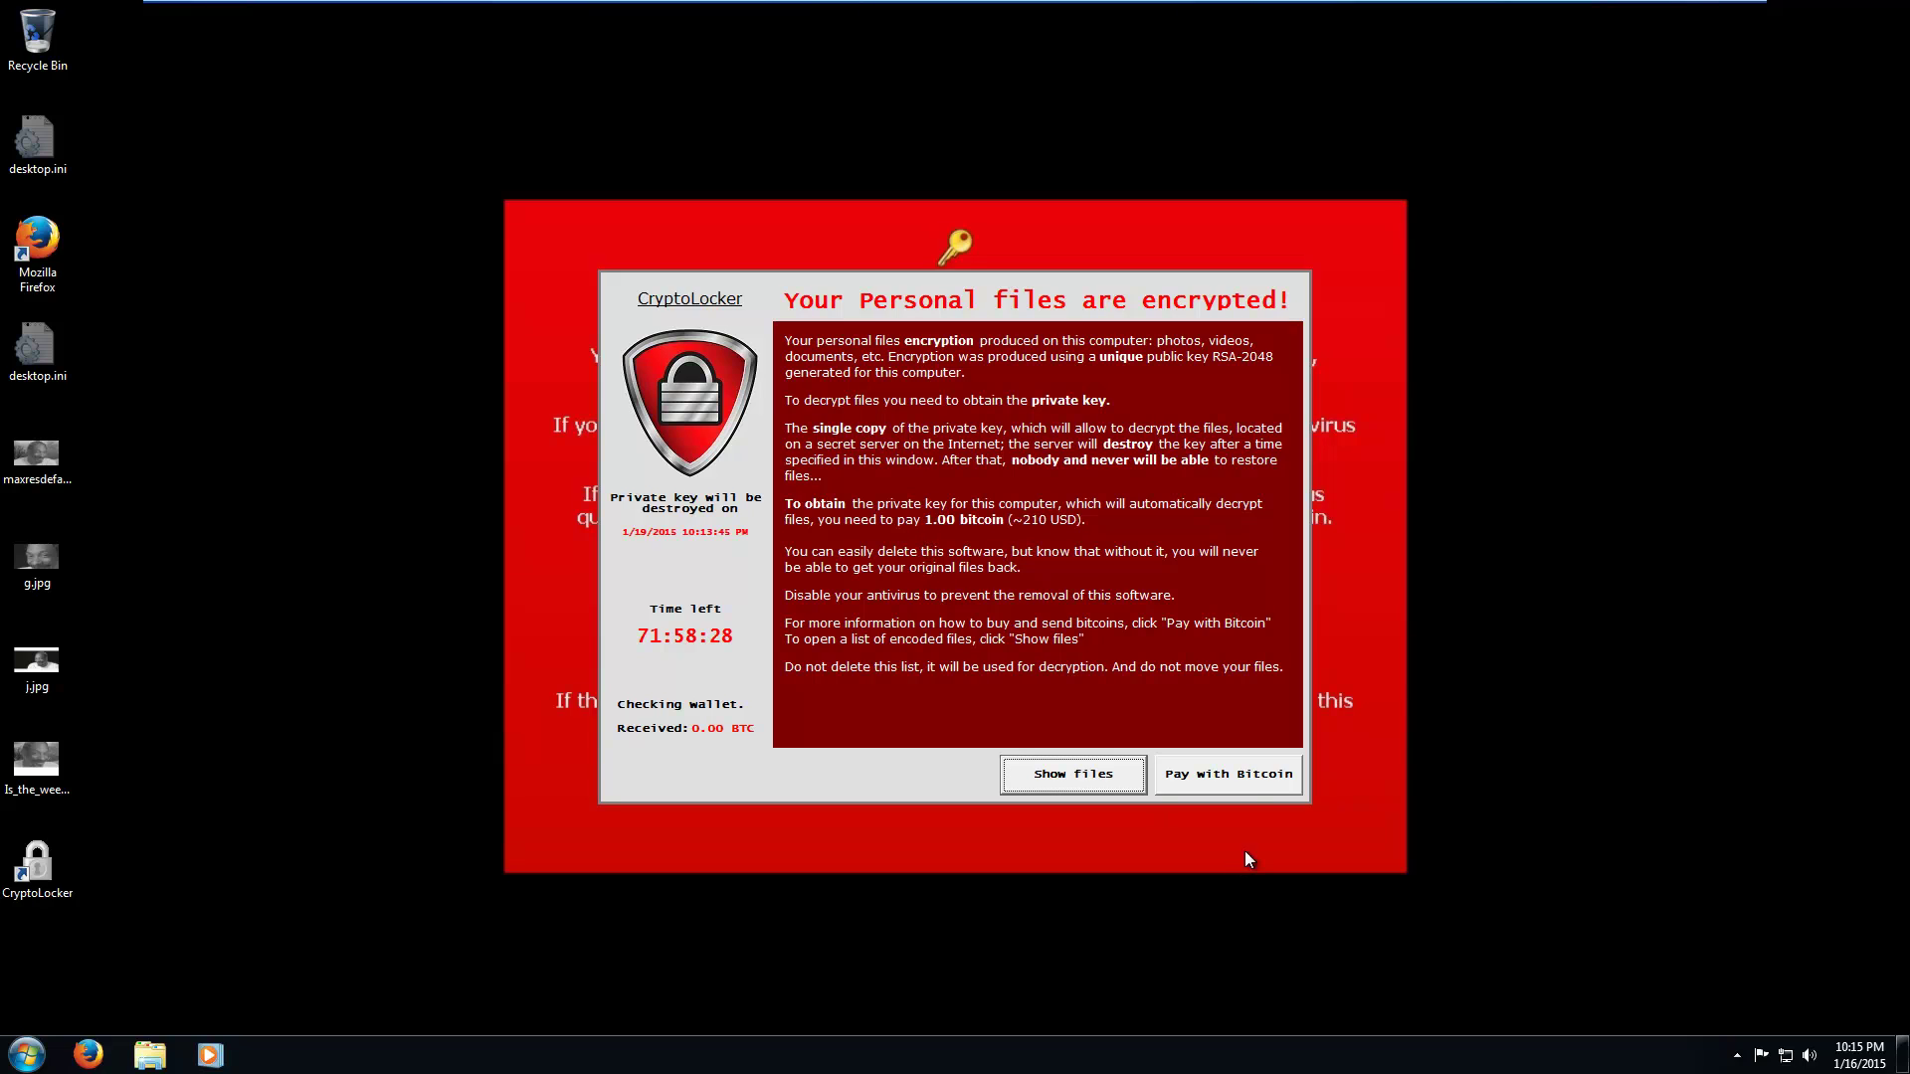
Download decrypt_pclock.exe in Firefox from the emsi.at link.
{"action": "left_click", "coordinate": [1238, 778]}
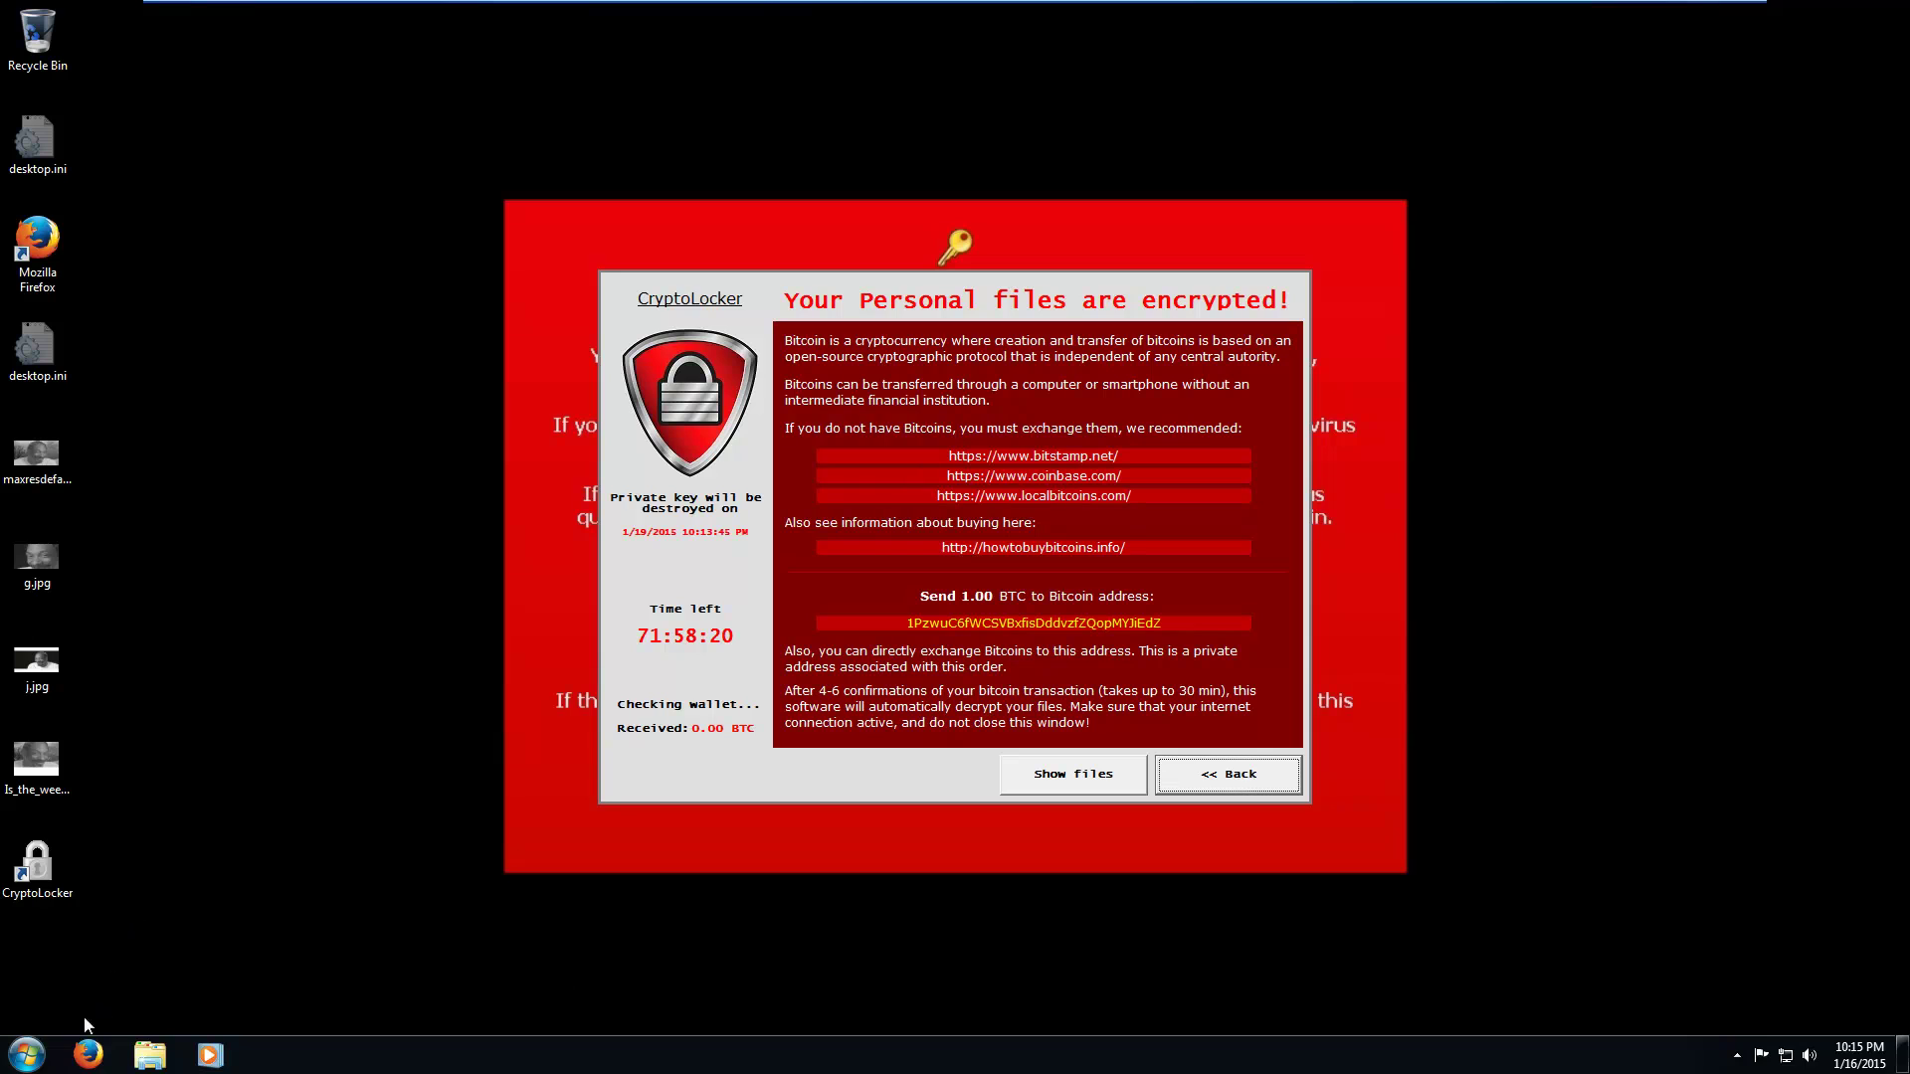
{"action": "left_click", "coordinate": [88, 1055]}
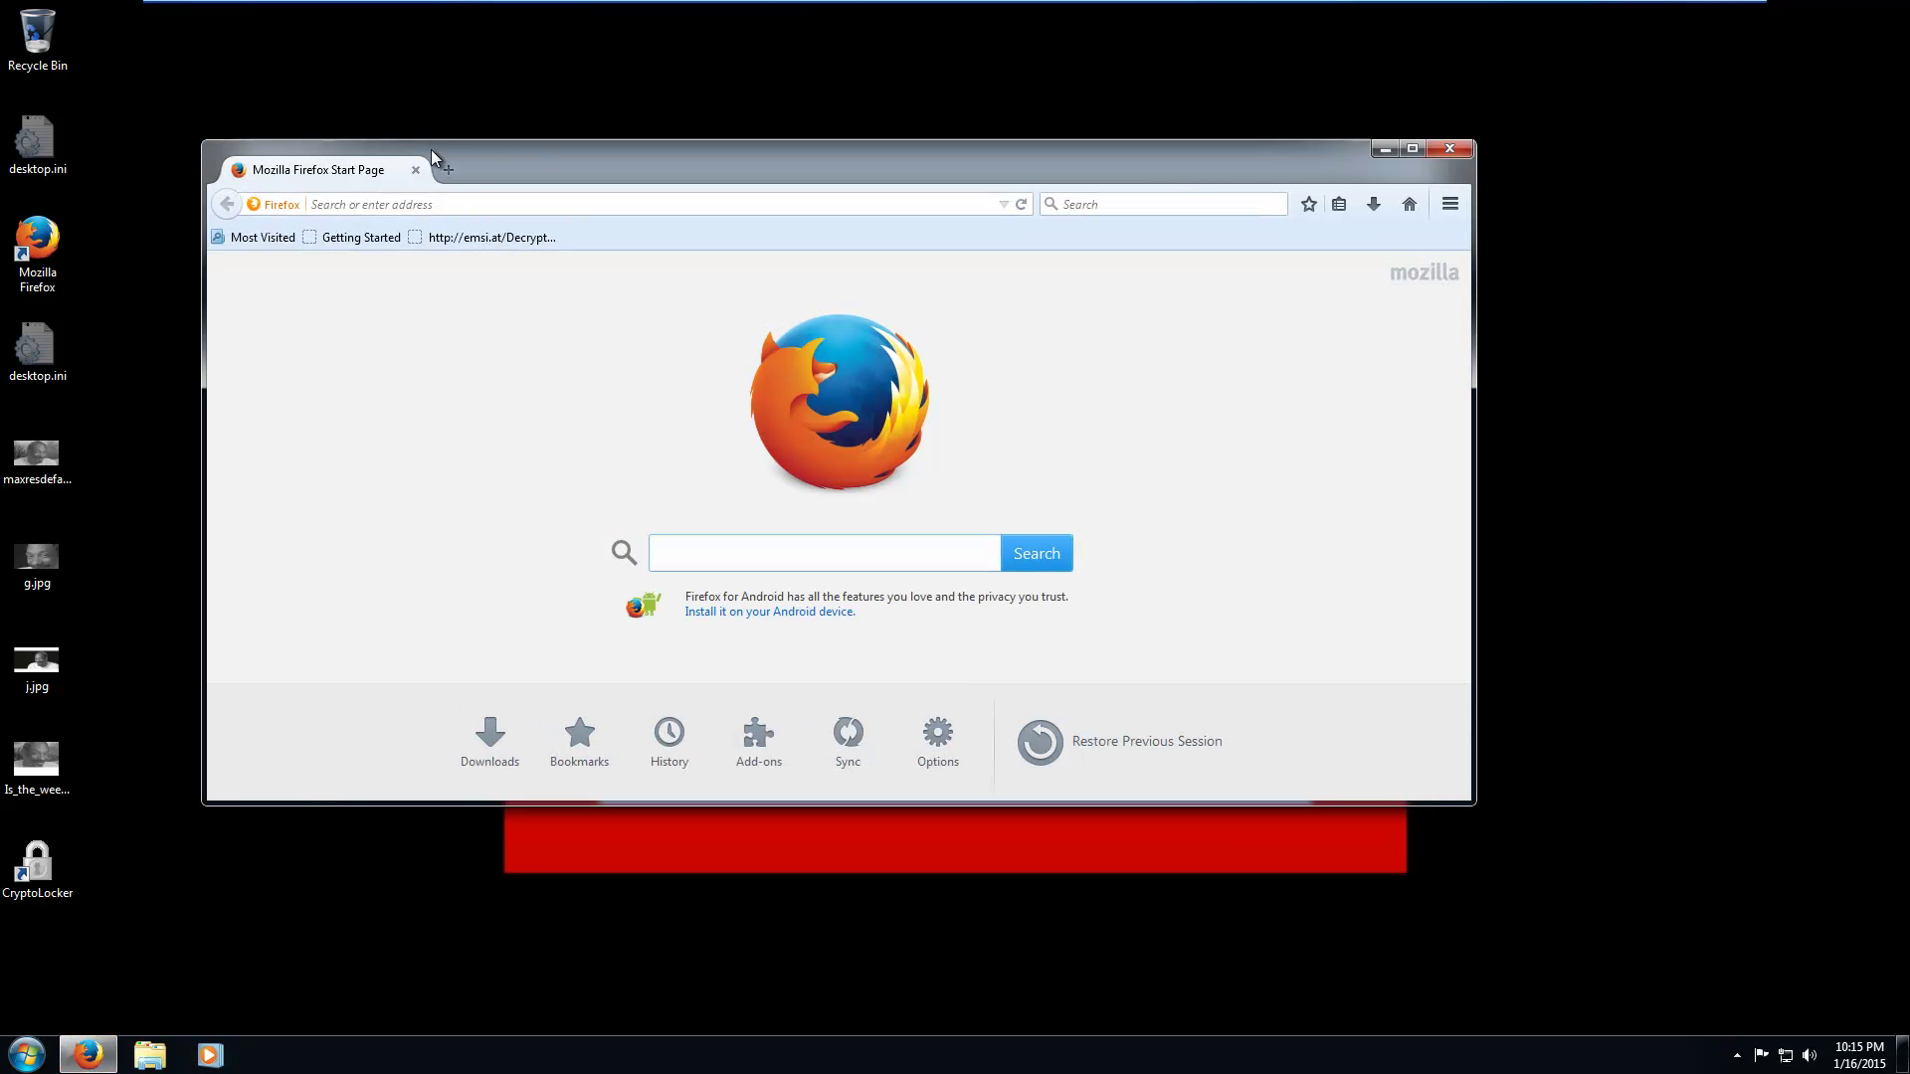
{"action": "left_click", "coordinate": [469, 235]}
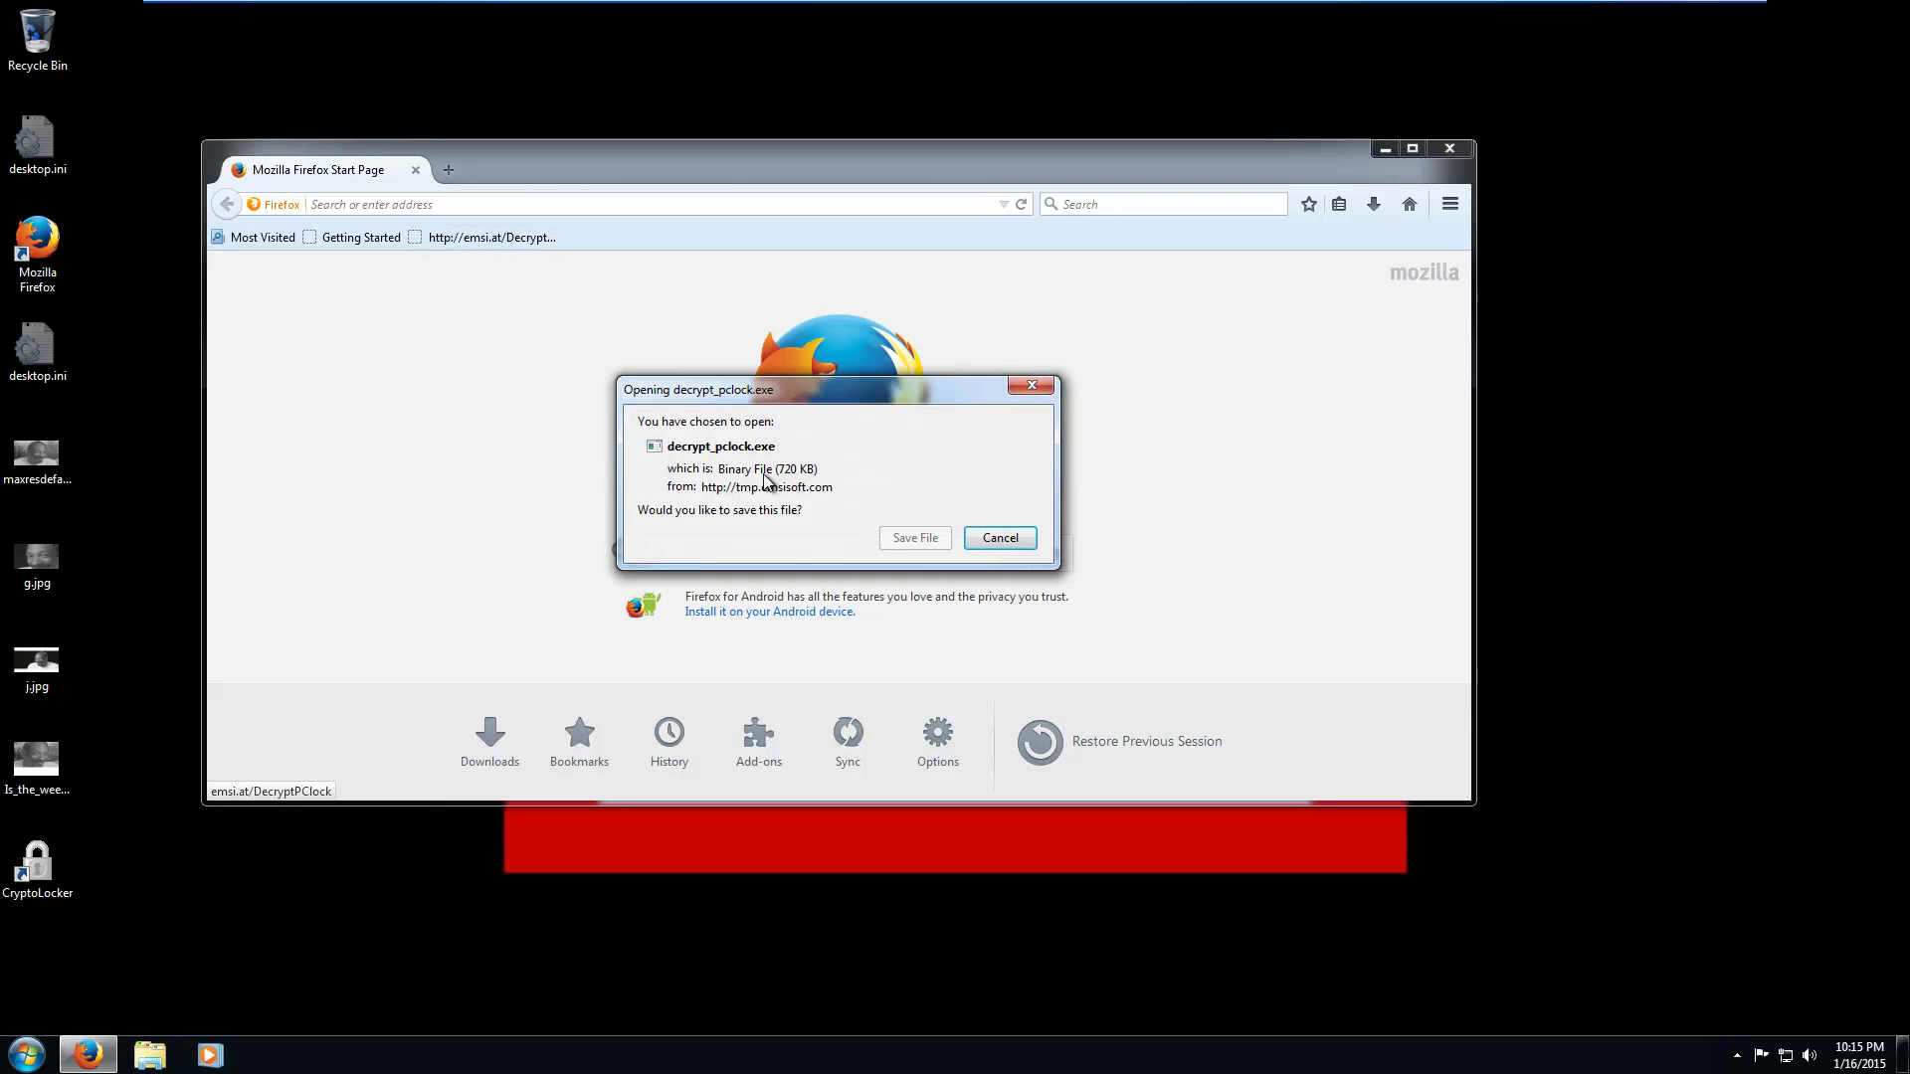
{"action": "left_click", "coordinate": [915, 538]}
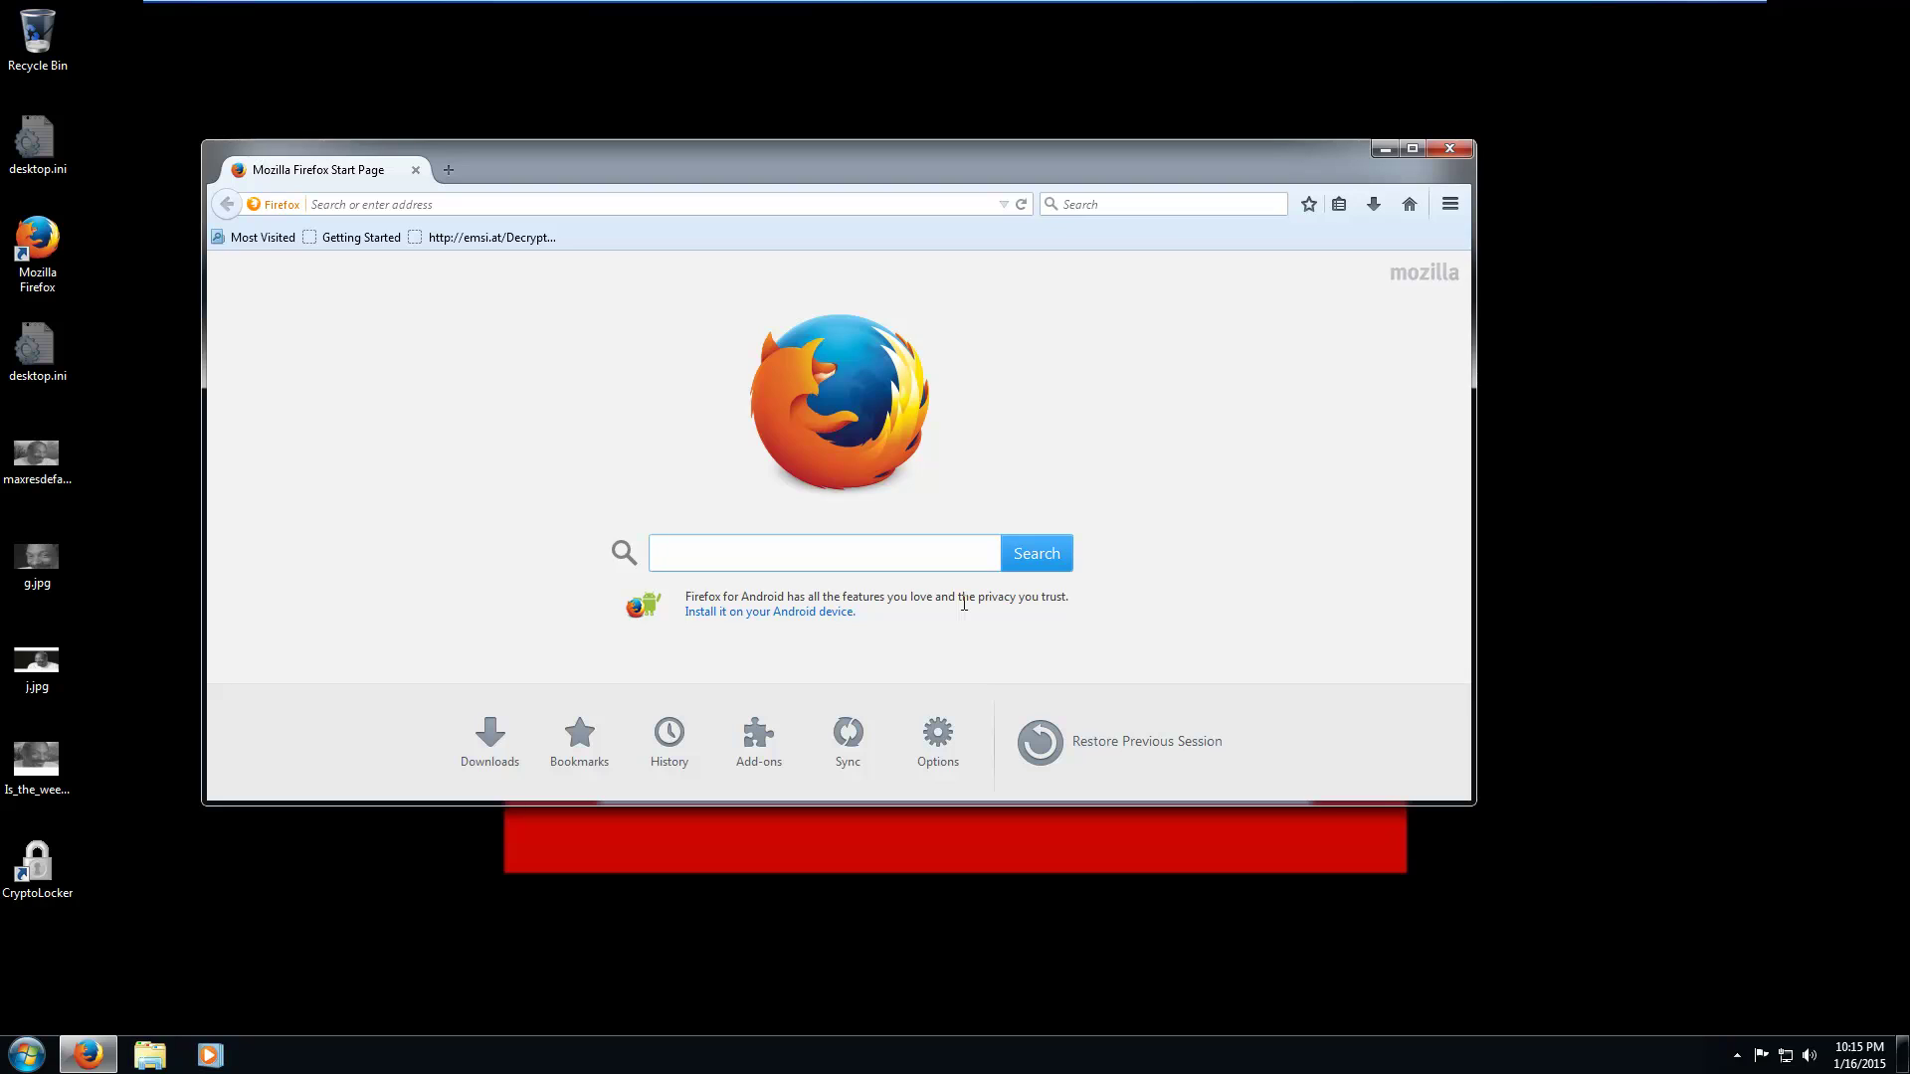
Run the downloaded decrypt_pclock.exe from Firefox's downloads list.
{"action": "left_click", "coordinate": [1381, 209]}
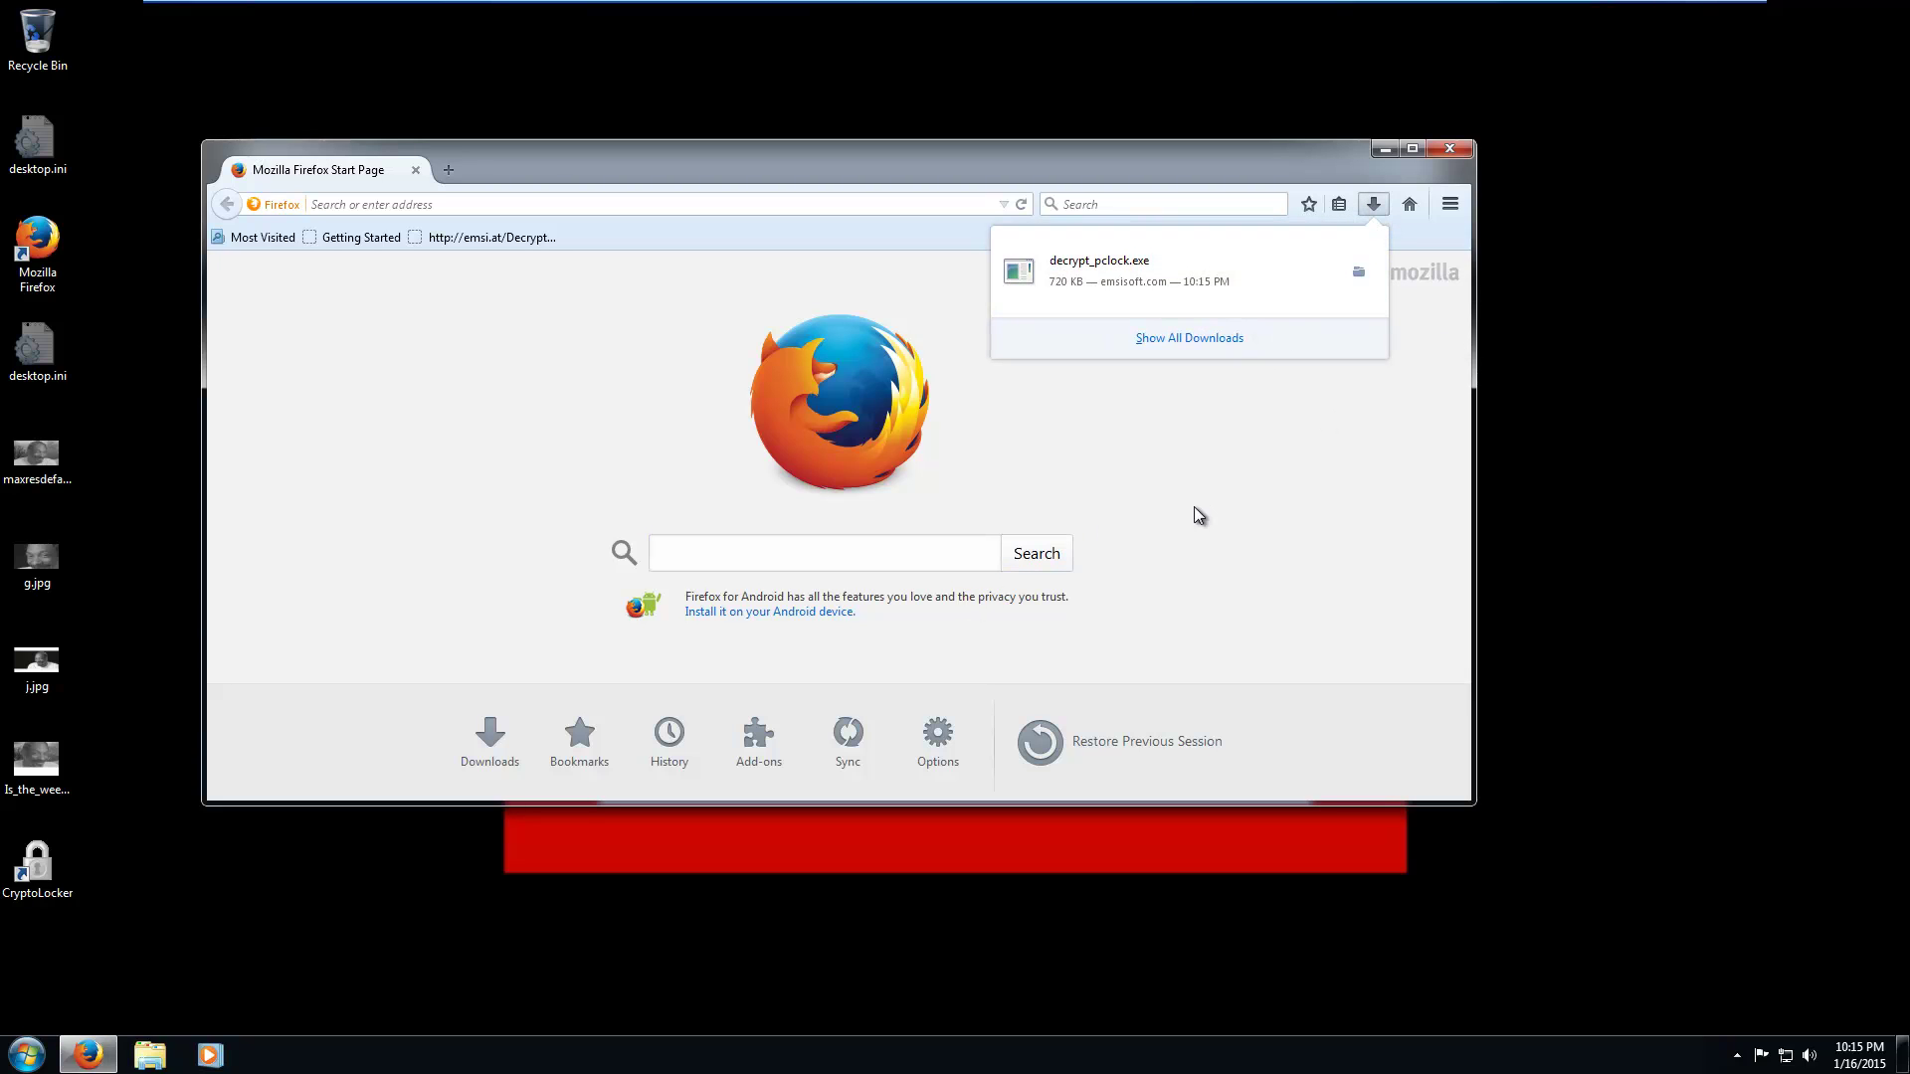
{"action": "left_click_drag", "start_coordinate": [1263, 157], "coordinate": [1289, 259]}
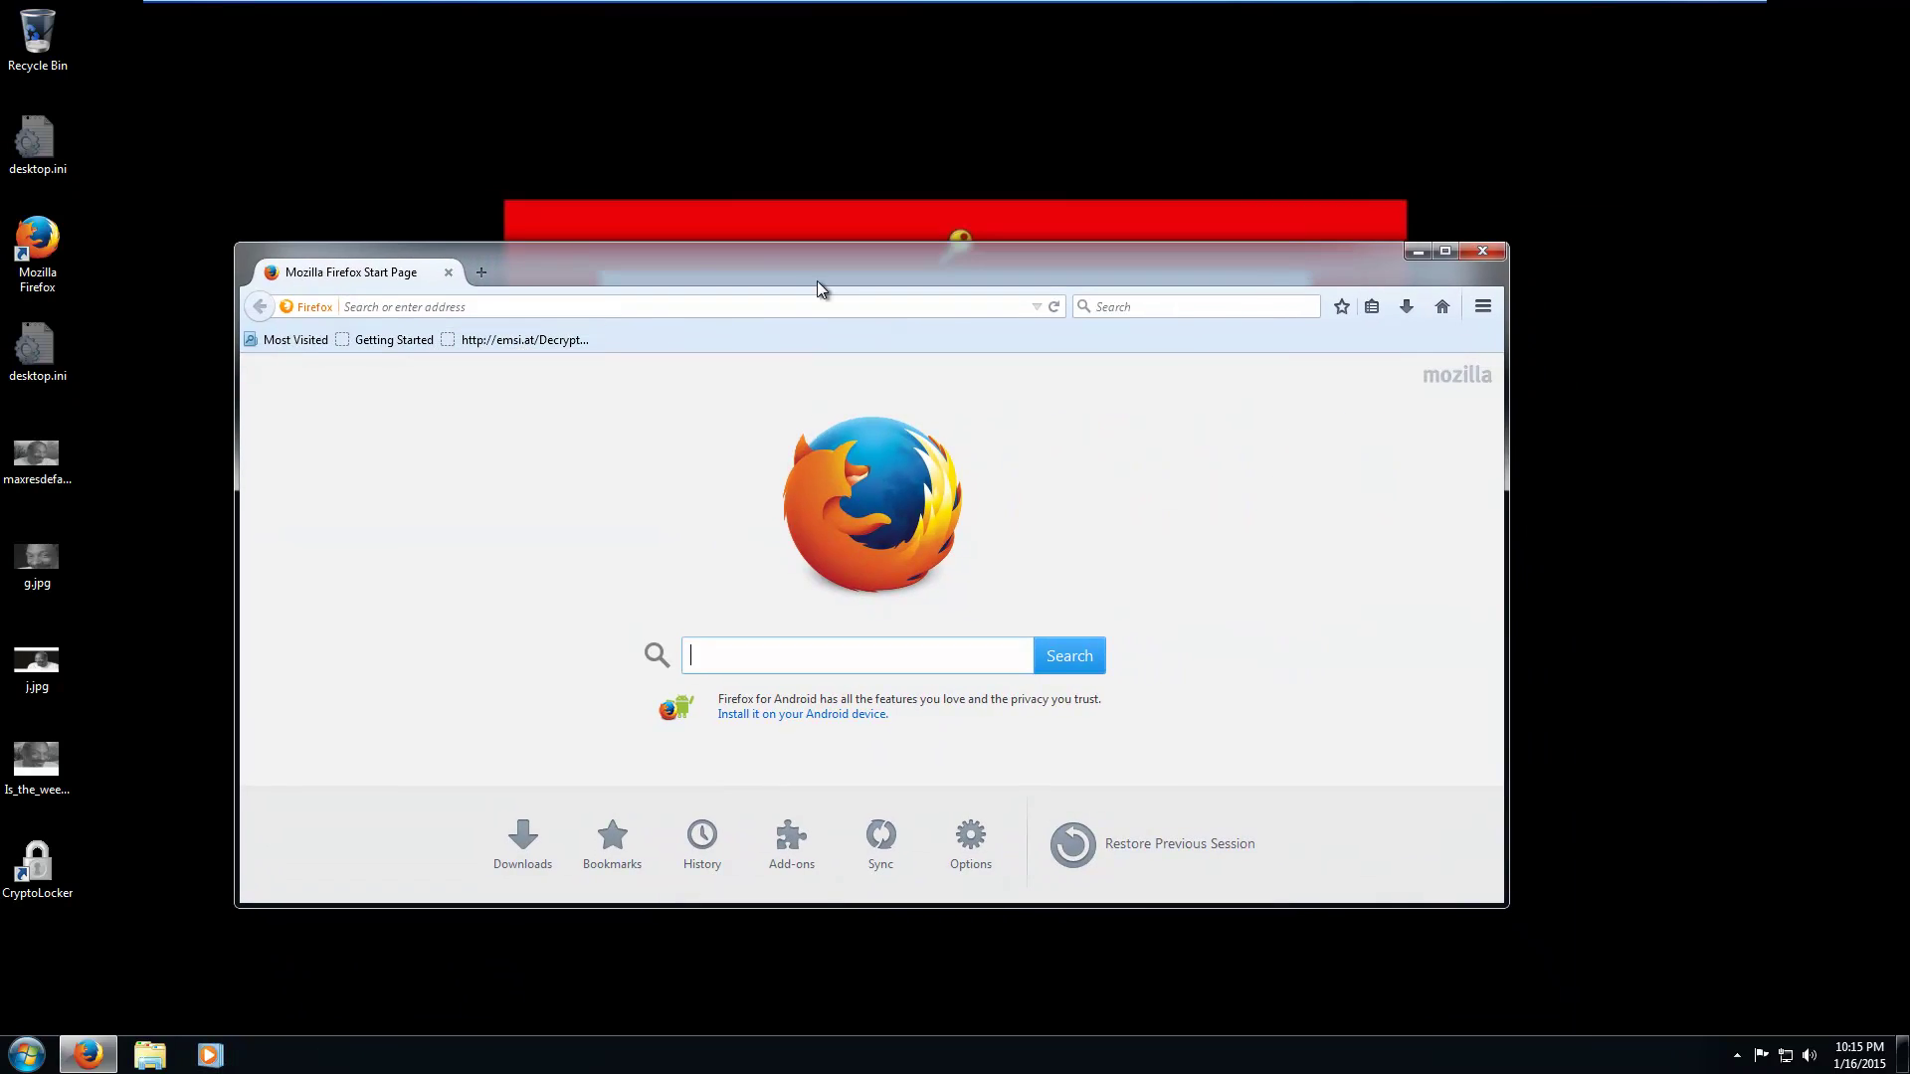
{"action": "left_click", "coordinate": [1407, 310]}
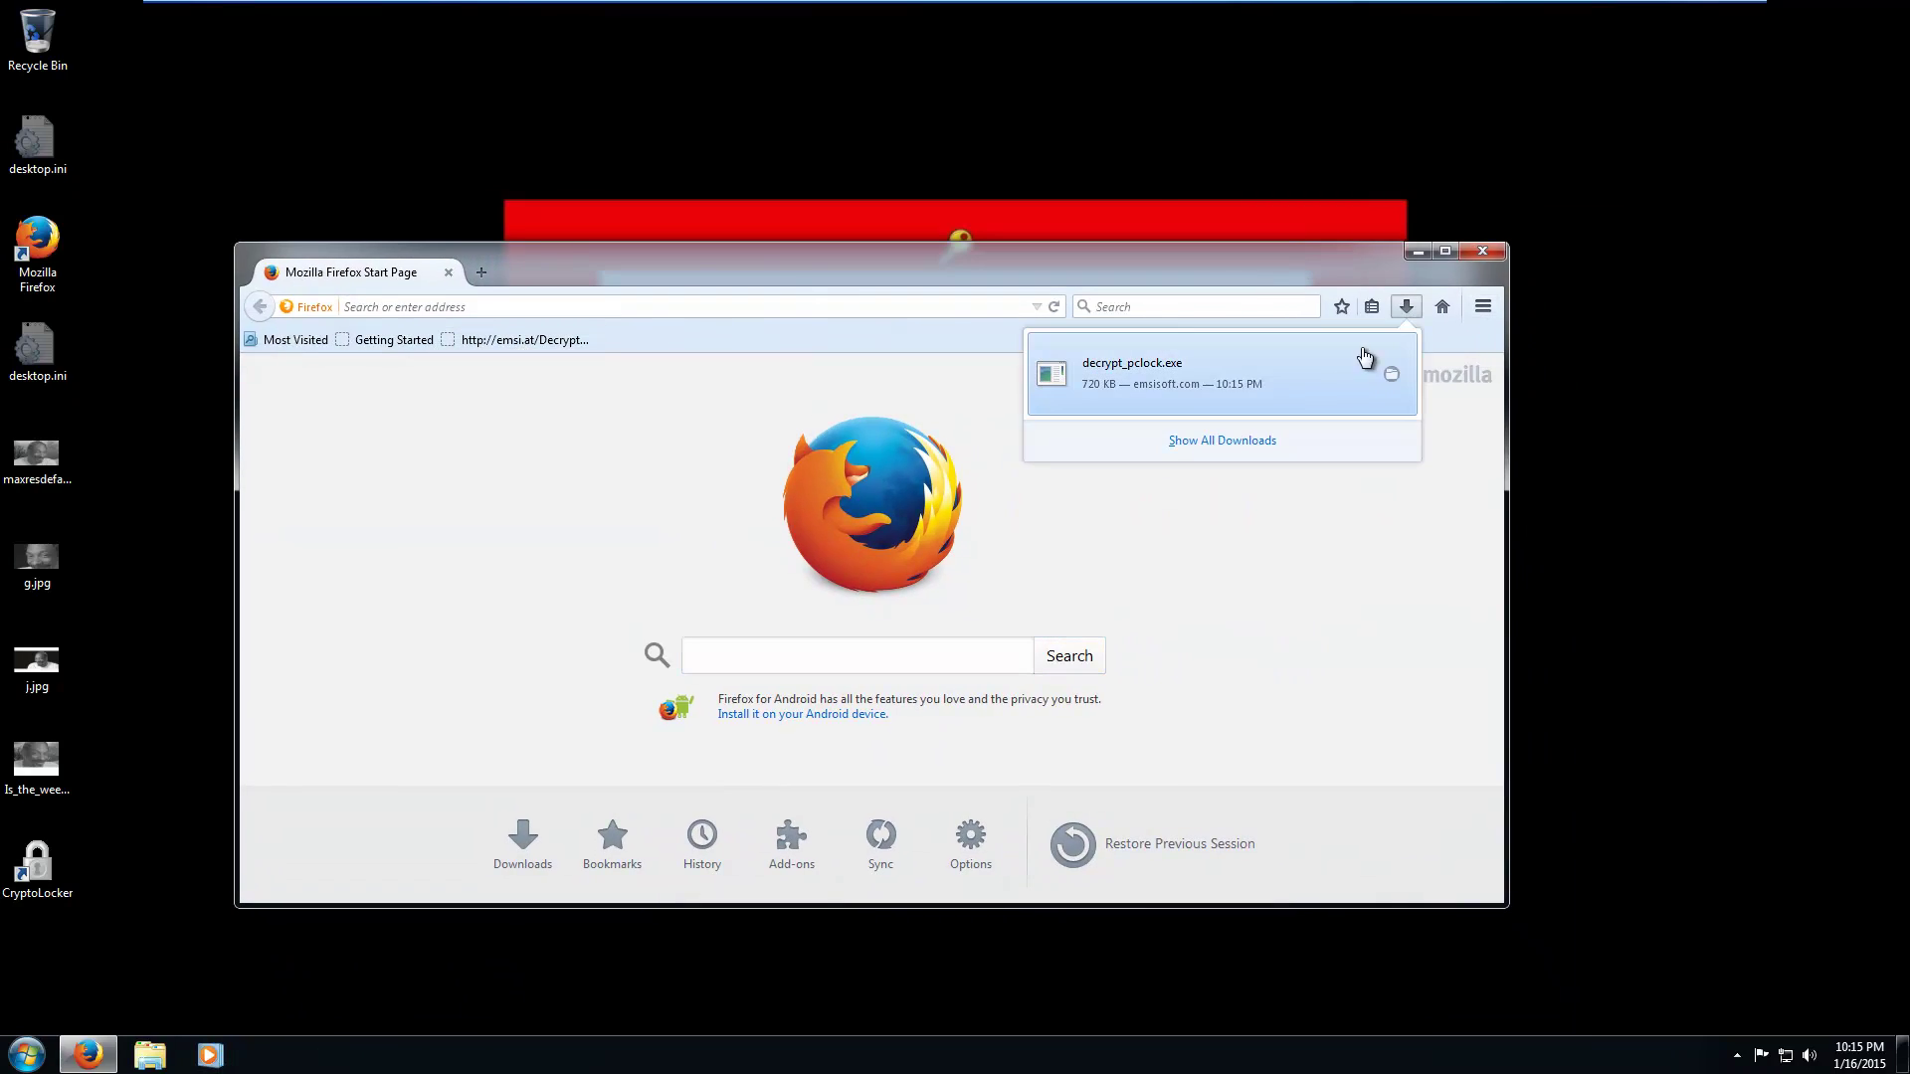
{"action": "left_click", "coordinate": [1294, 364]}
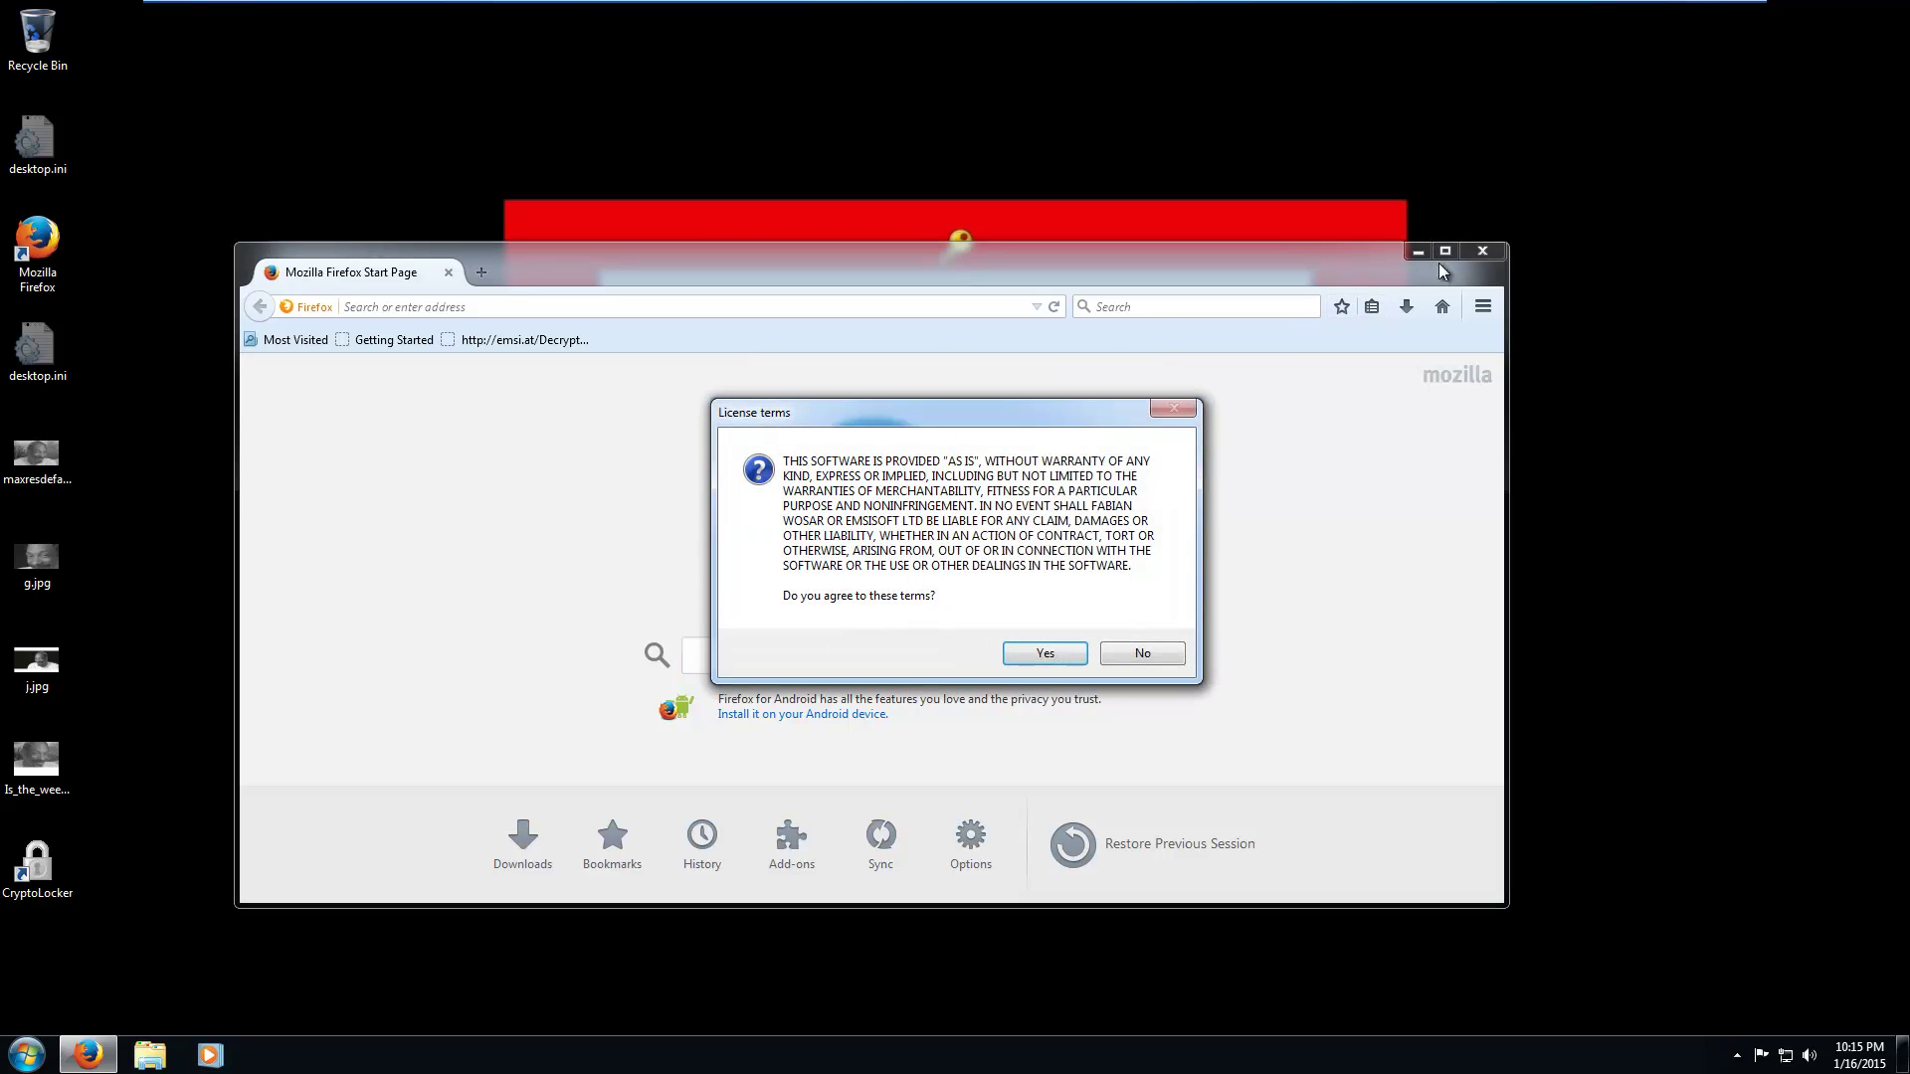
Close Firefox, accept the license terms, and decrypt the four listed desktop JPEGs.
{"action": "left_click", "coordinate": [1482, 251]}
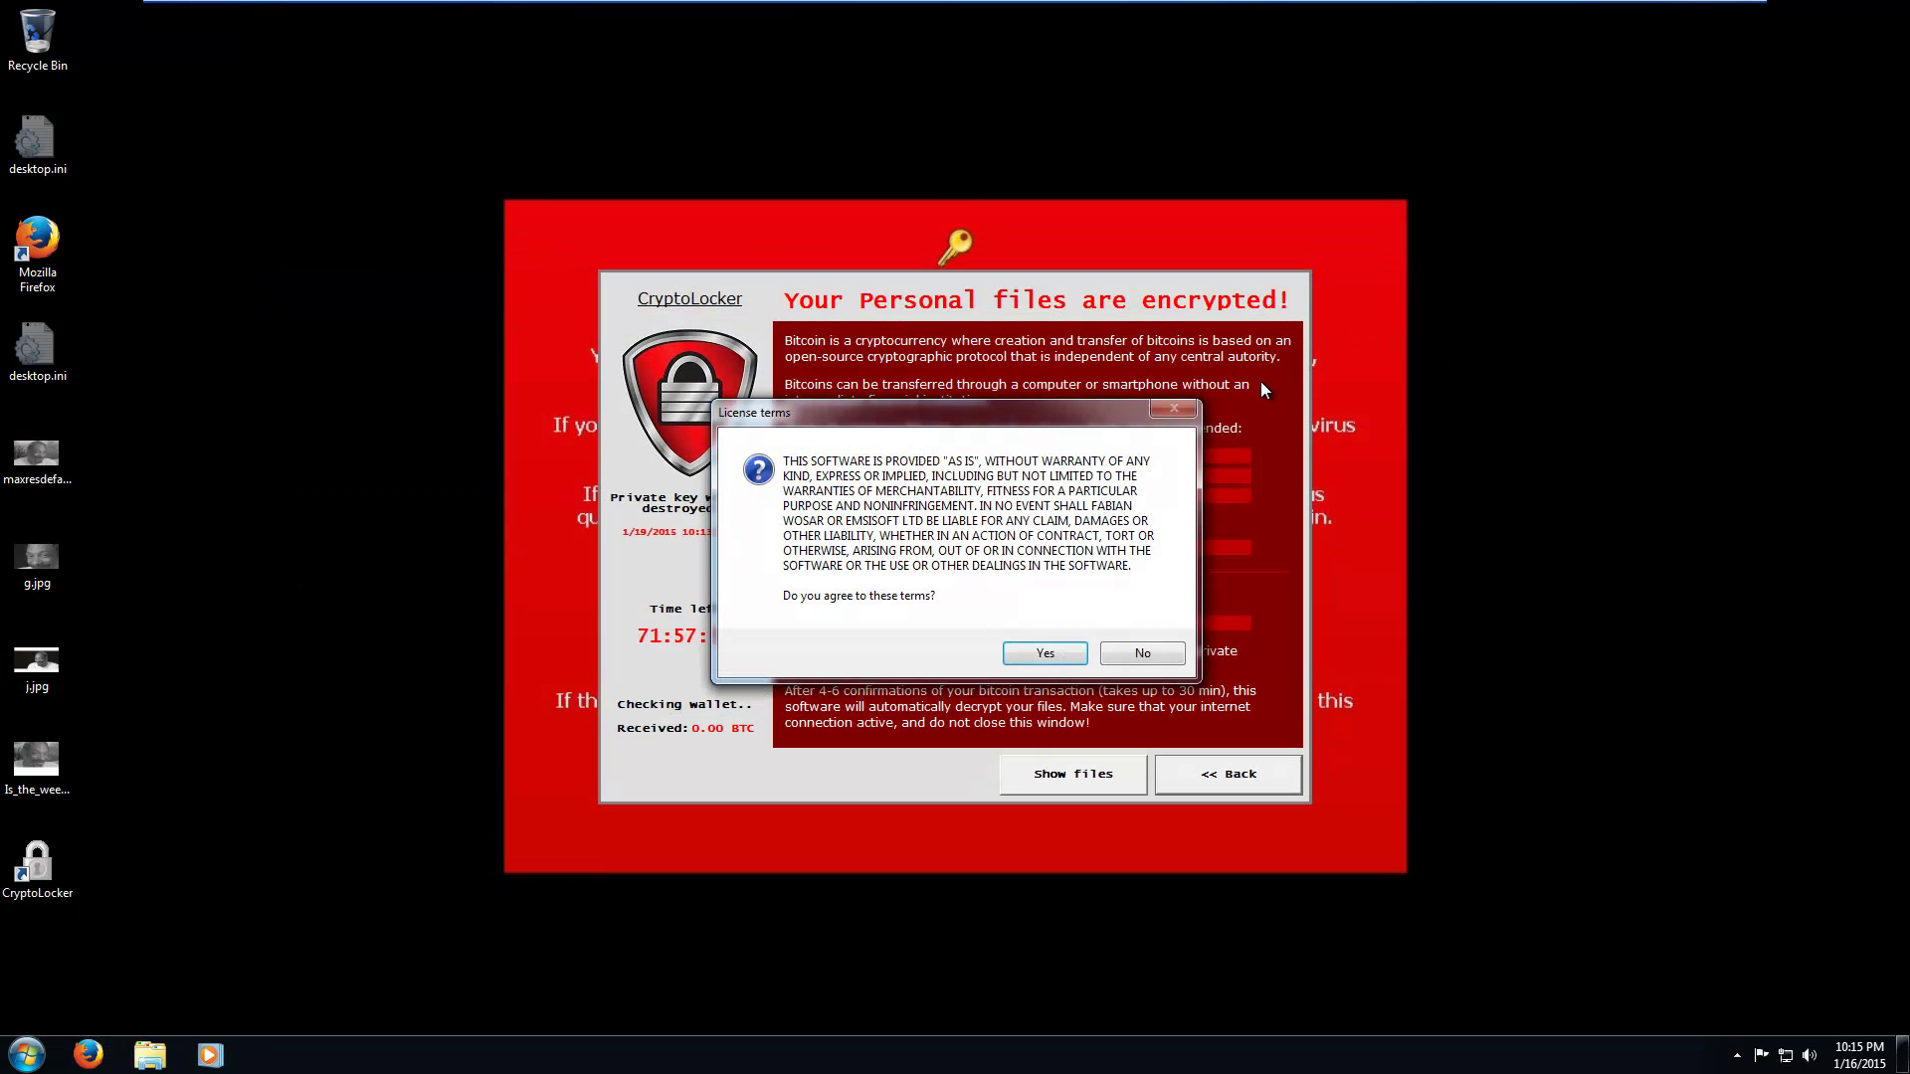
{"action": "left_click", "coordinate": [1043, 653]}
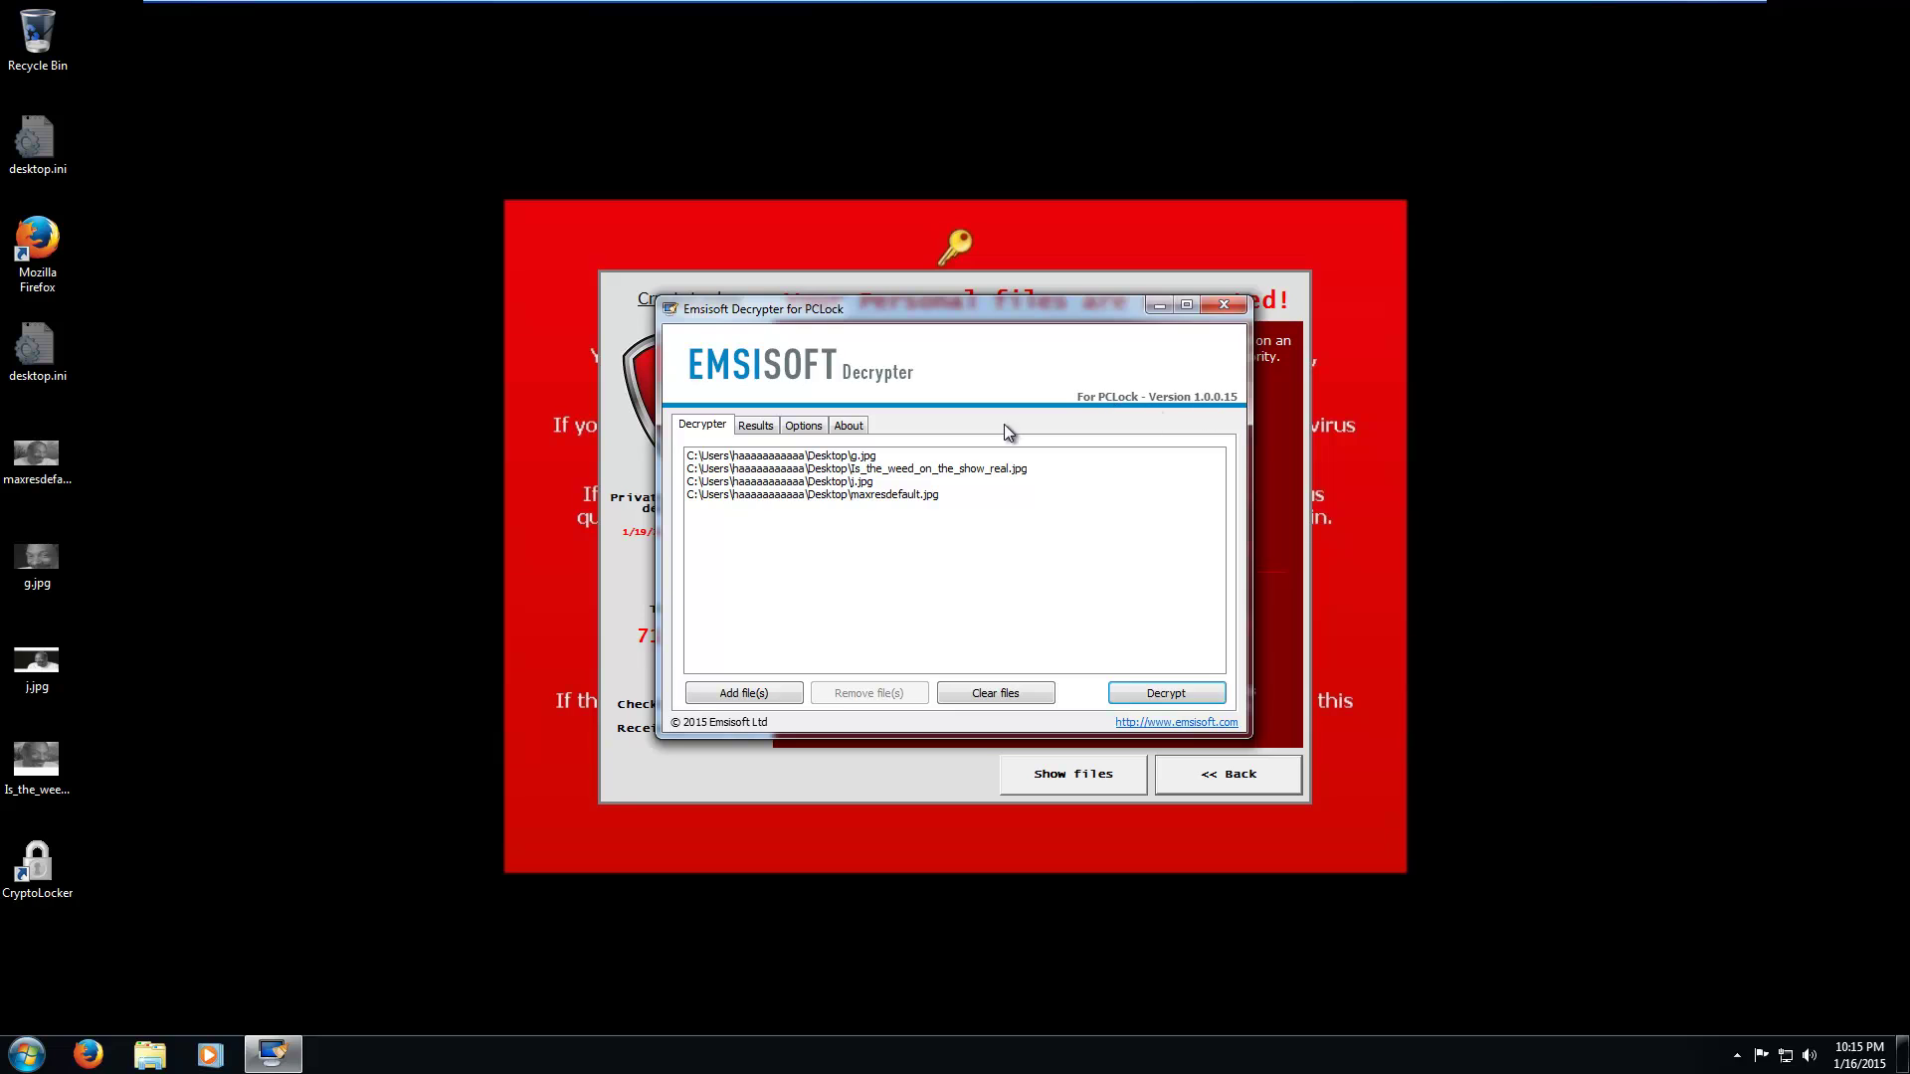
{"action": "left_click", "coordinate": [766, 428]}
{"action": "left_click", "coordinate": [707, 428]}
{"action": "left_click", "coordinate": [1166, 694]}
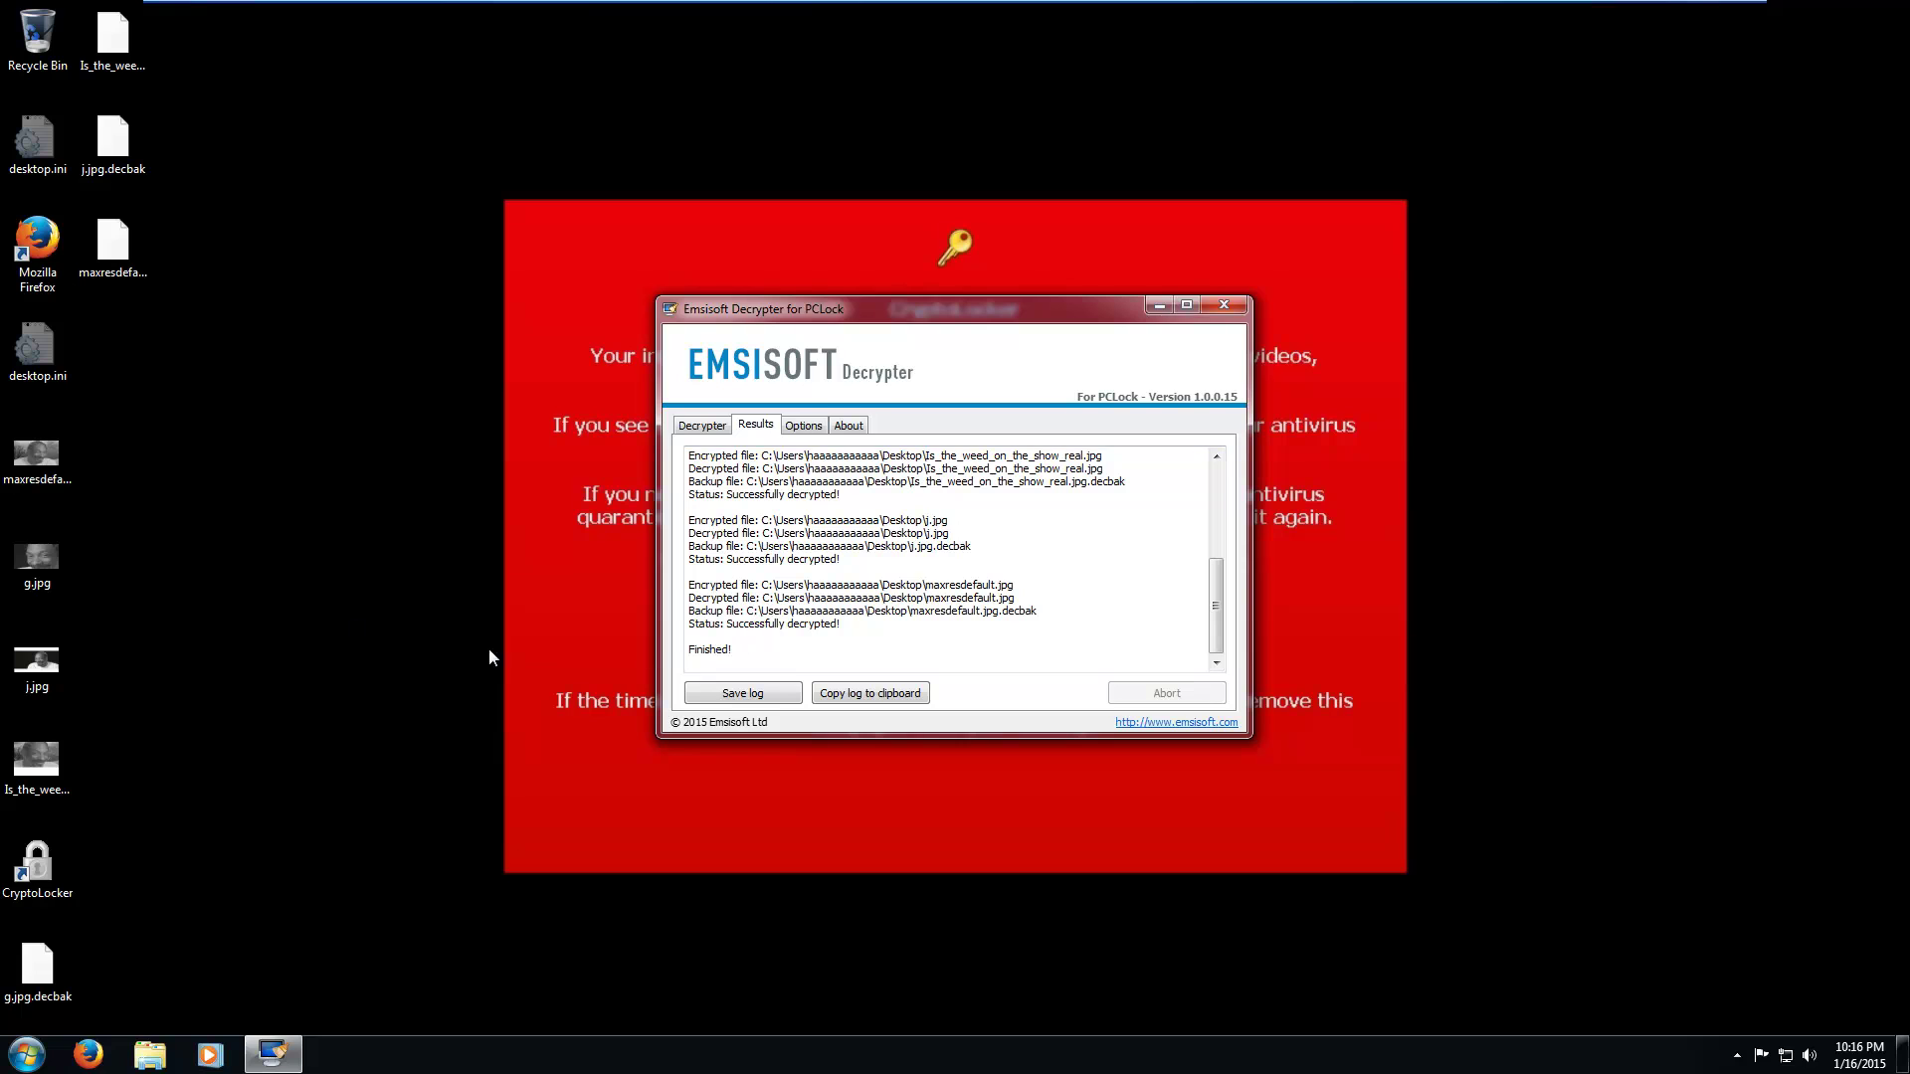
Verify the restored maxresdefault.jpg opens, view the Options and About tabs, and close the decrypter.
{"action": "double_click", "coordinate": [64, 474]}
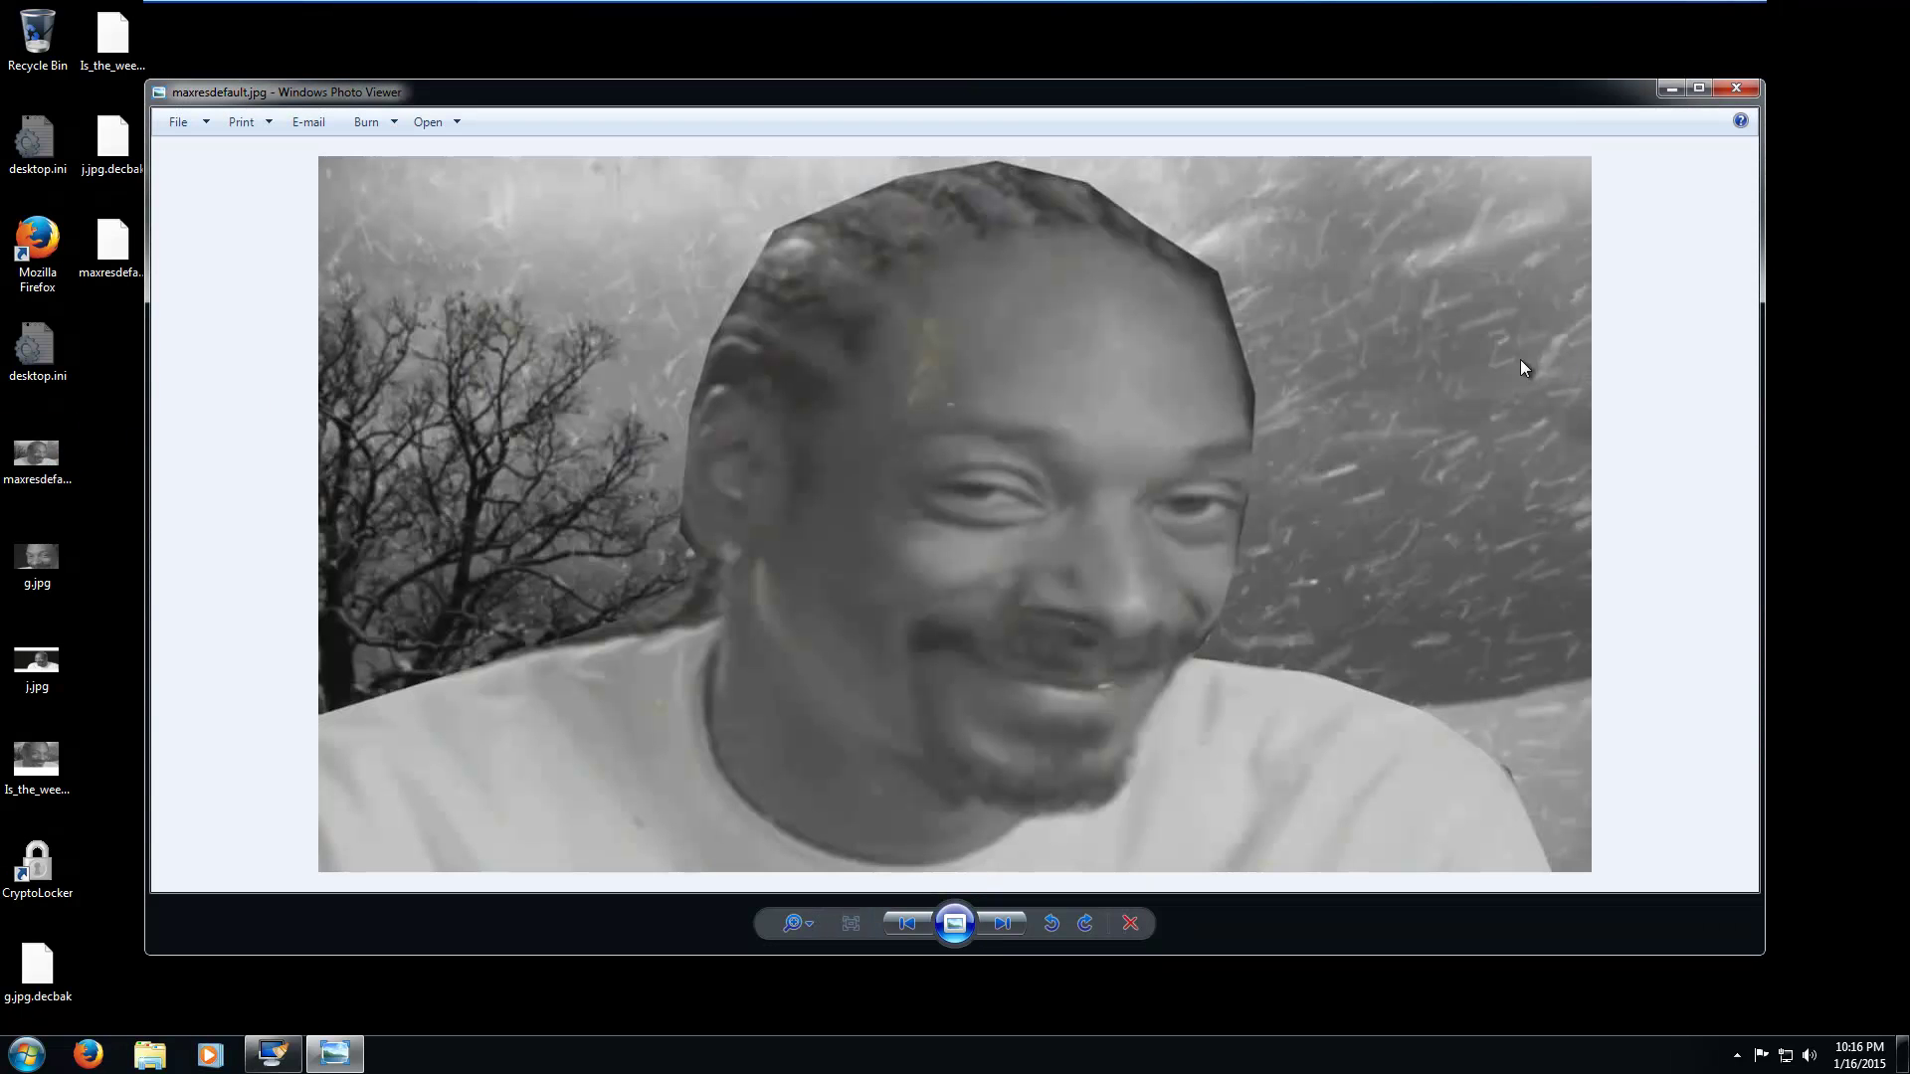
{"action": "scroll", "coordinate": [1500, 352], "scroll_direction": "down", "scroll_amount": 4}
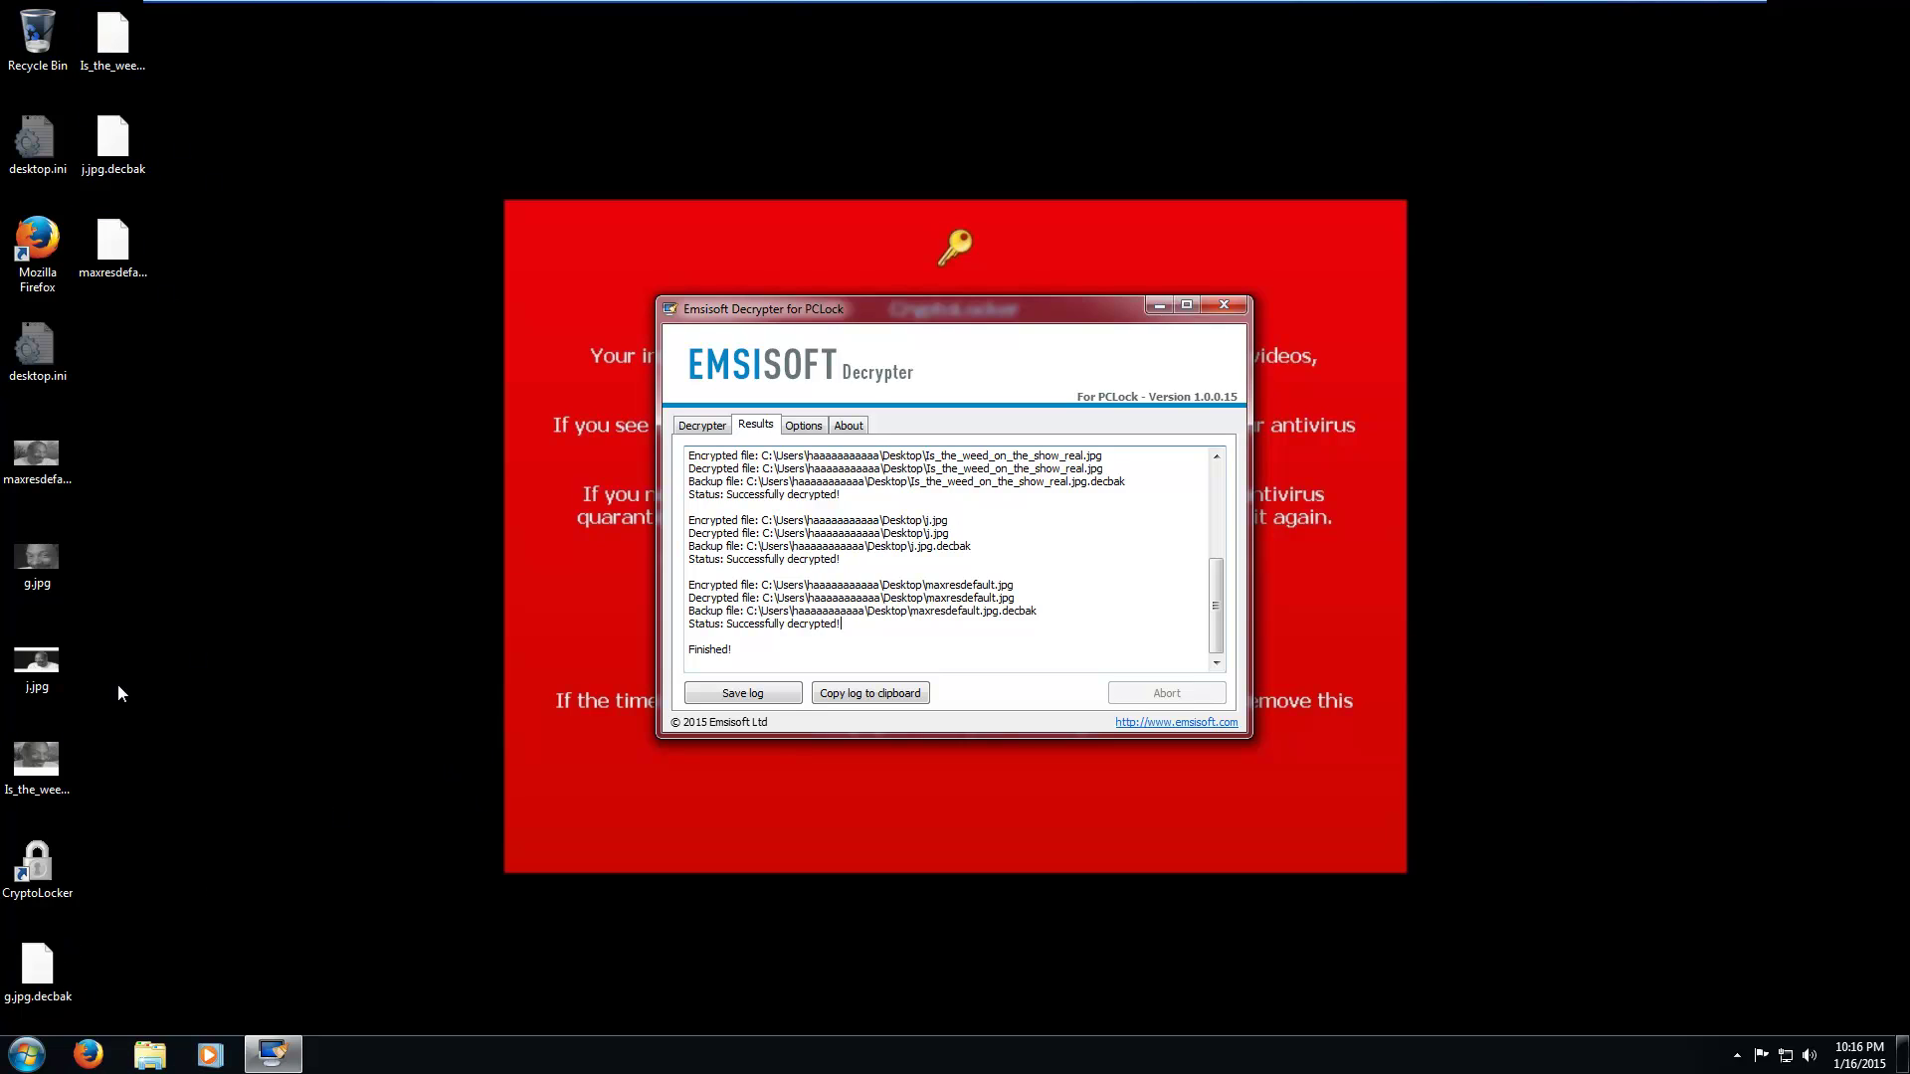
{"action": "left_click", "coordinate": [803, 428]}
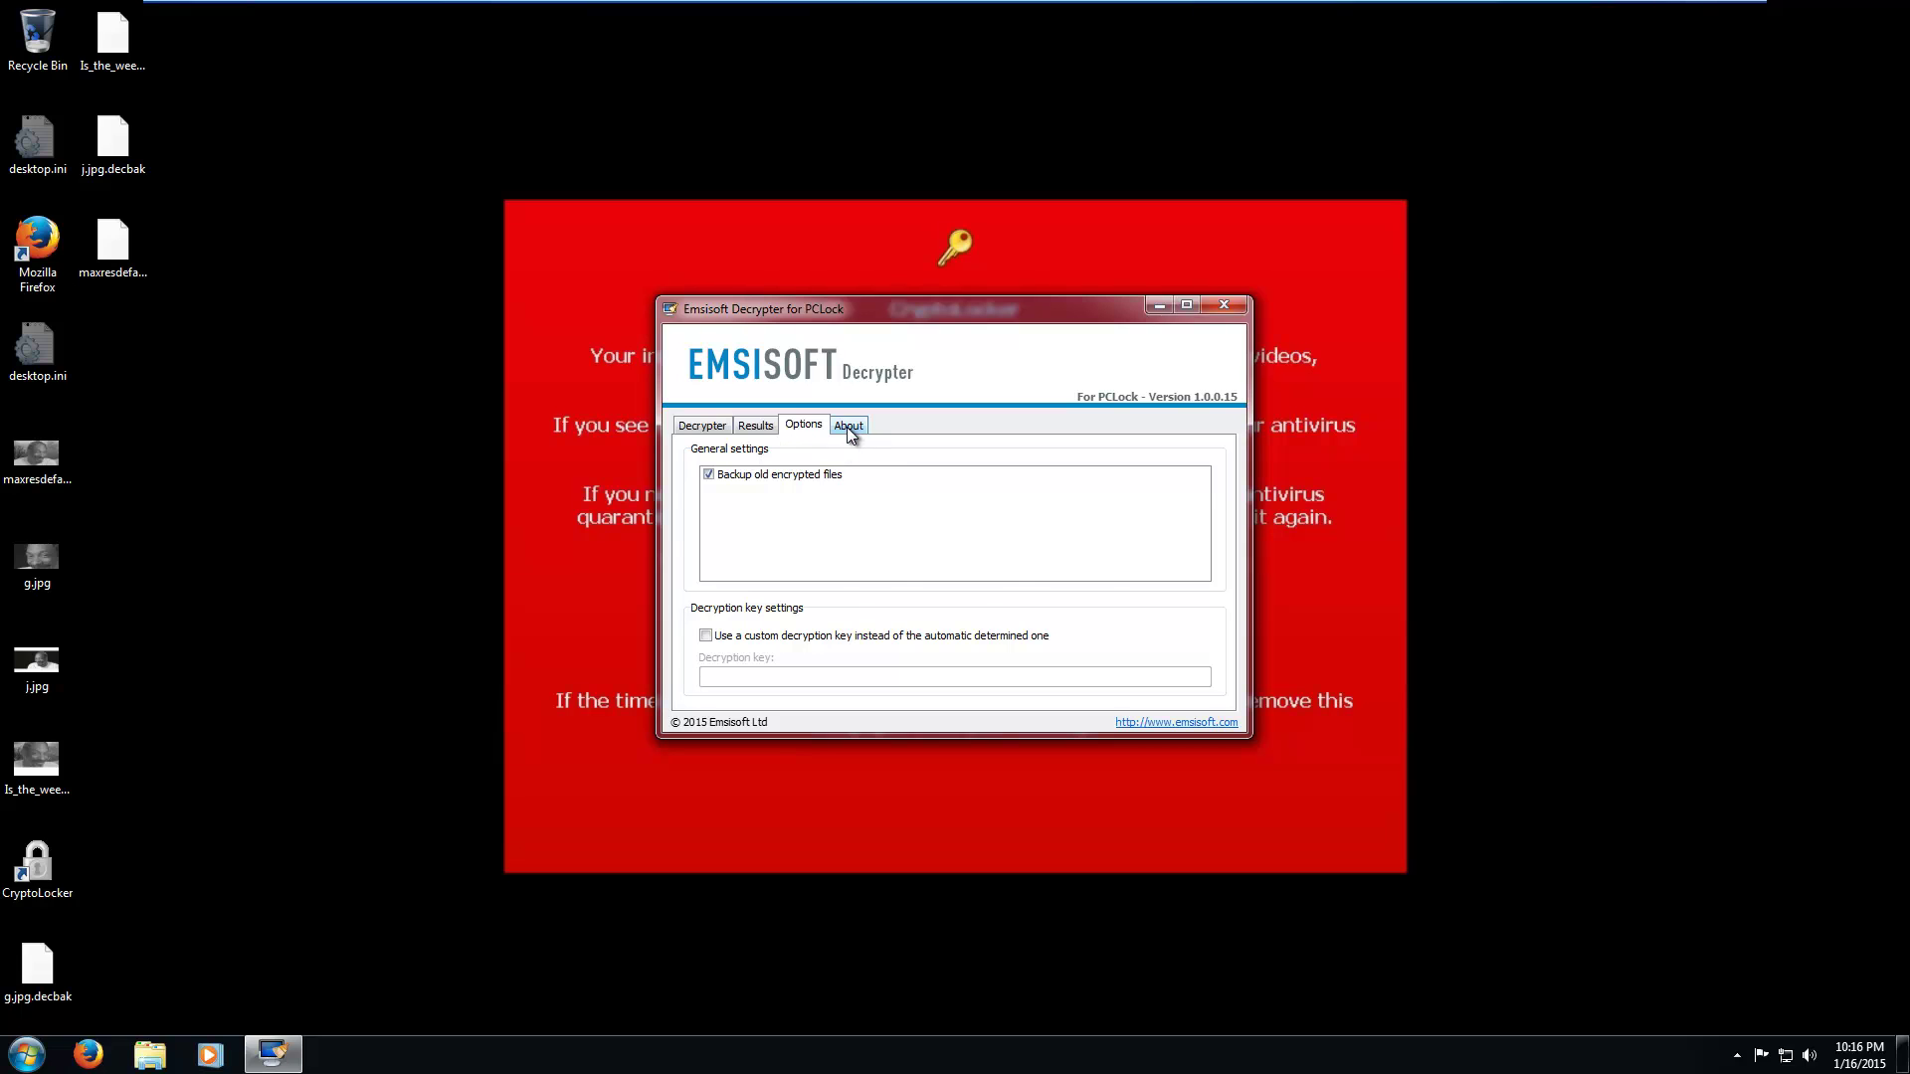
{"action": "left_click", "coordinate": [848, 430]}
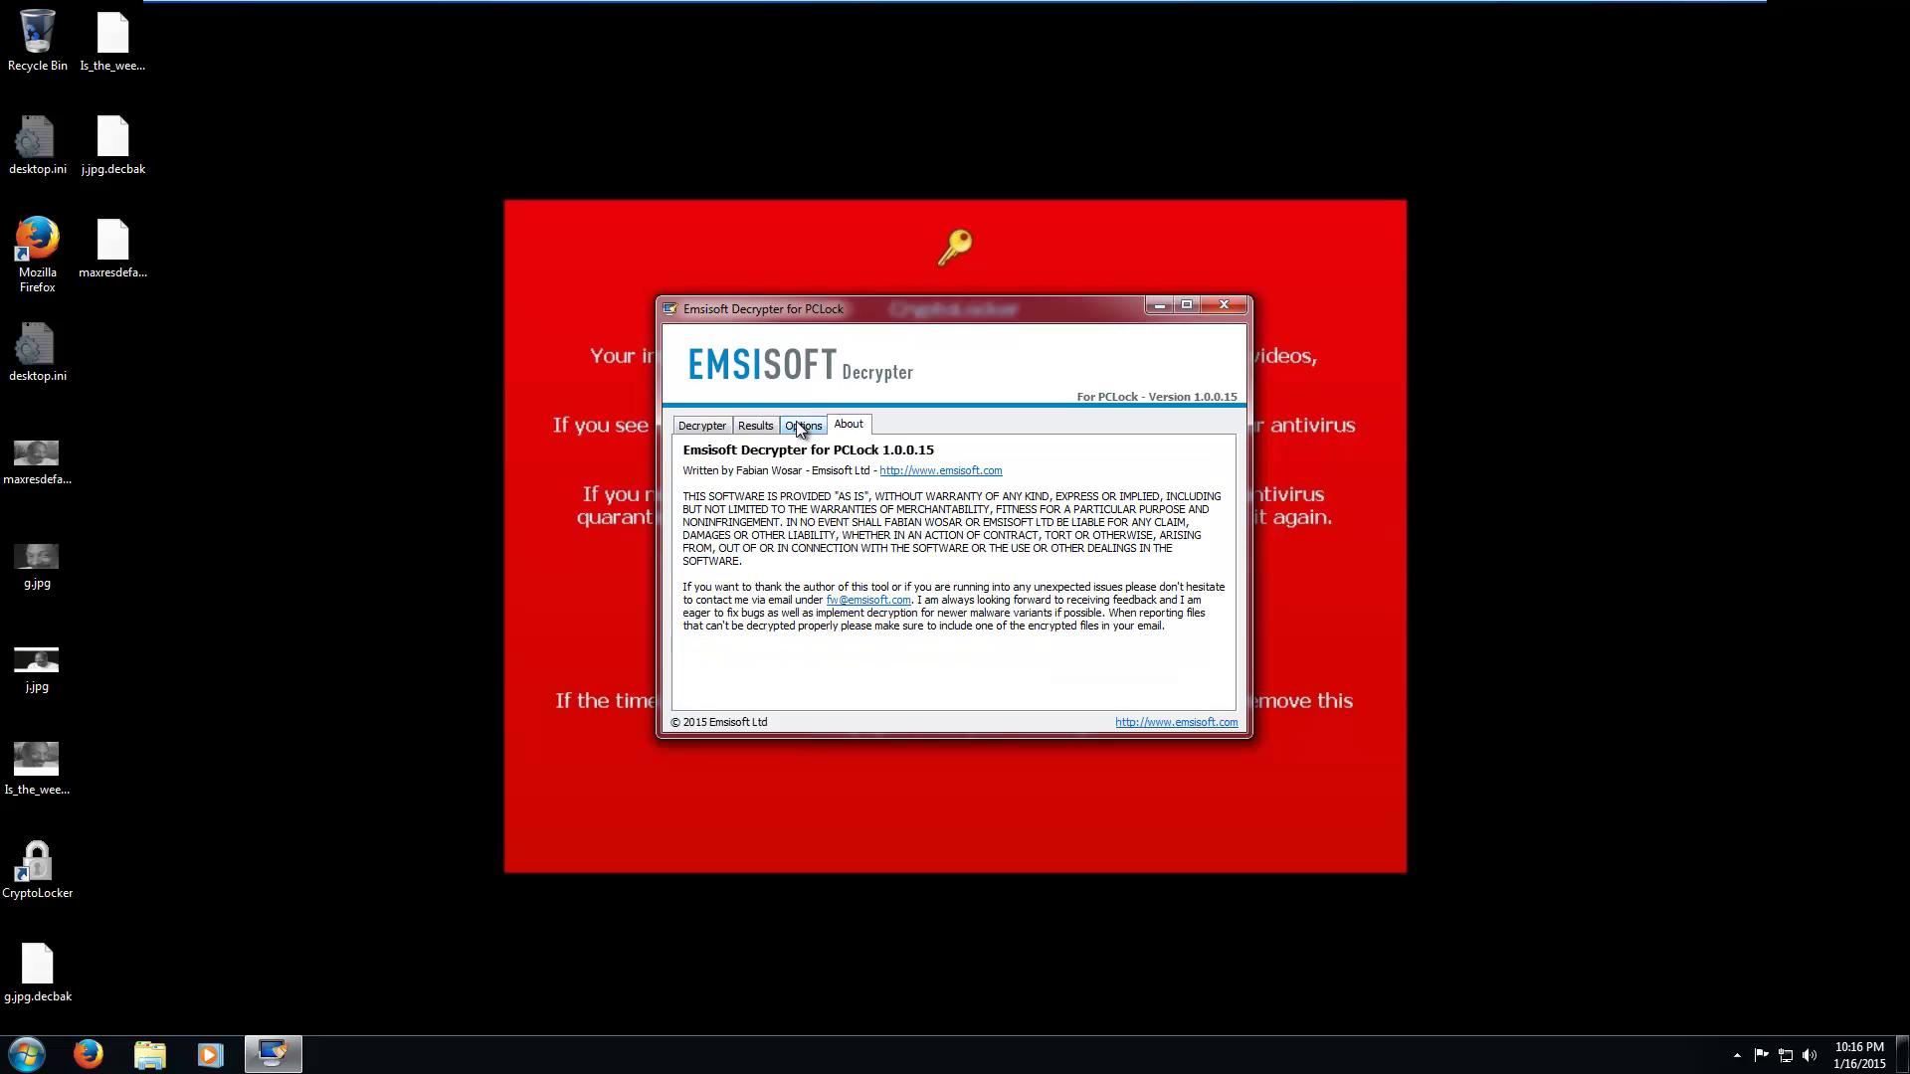
{"action": "left_click", "coordinate": [1223, 305]}
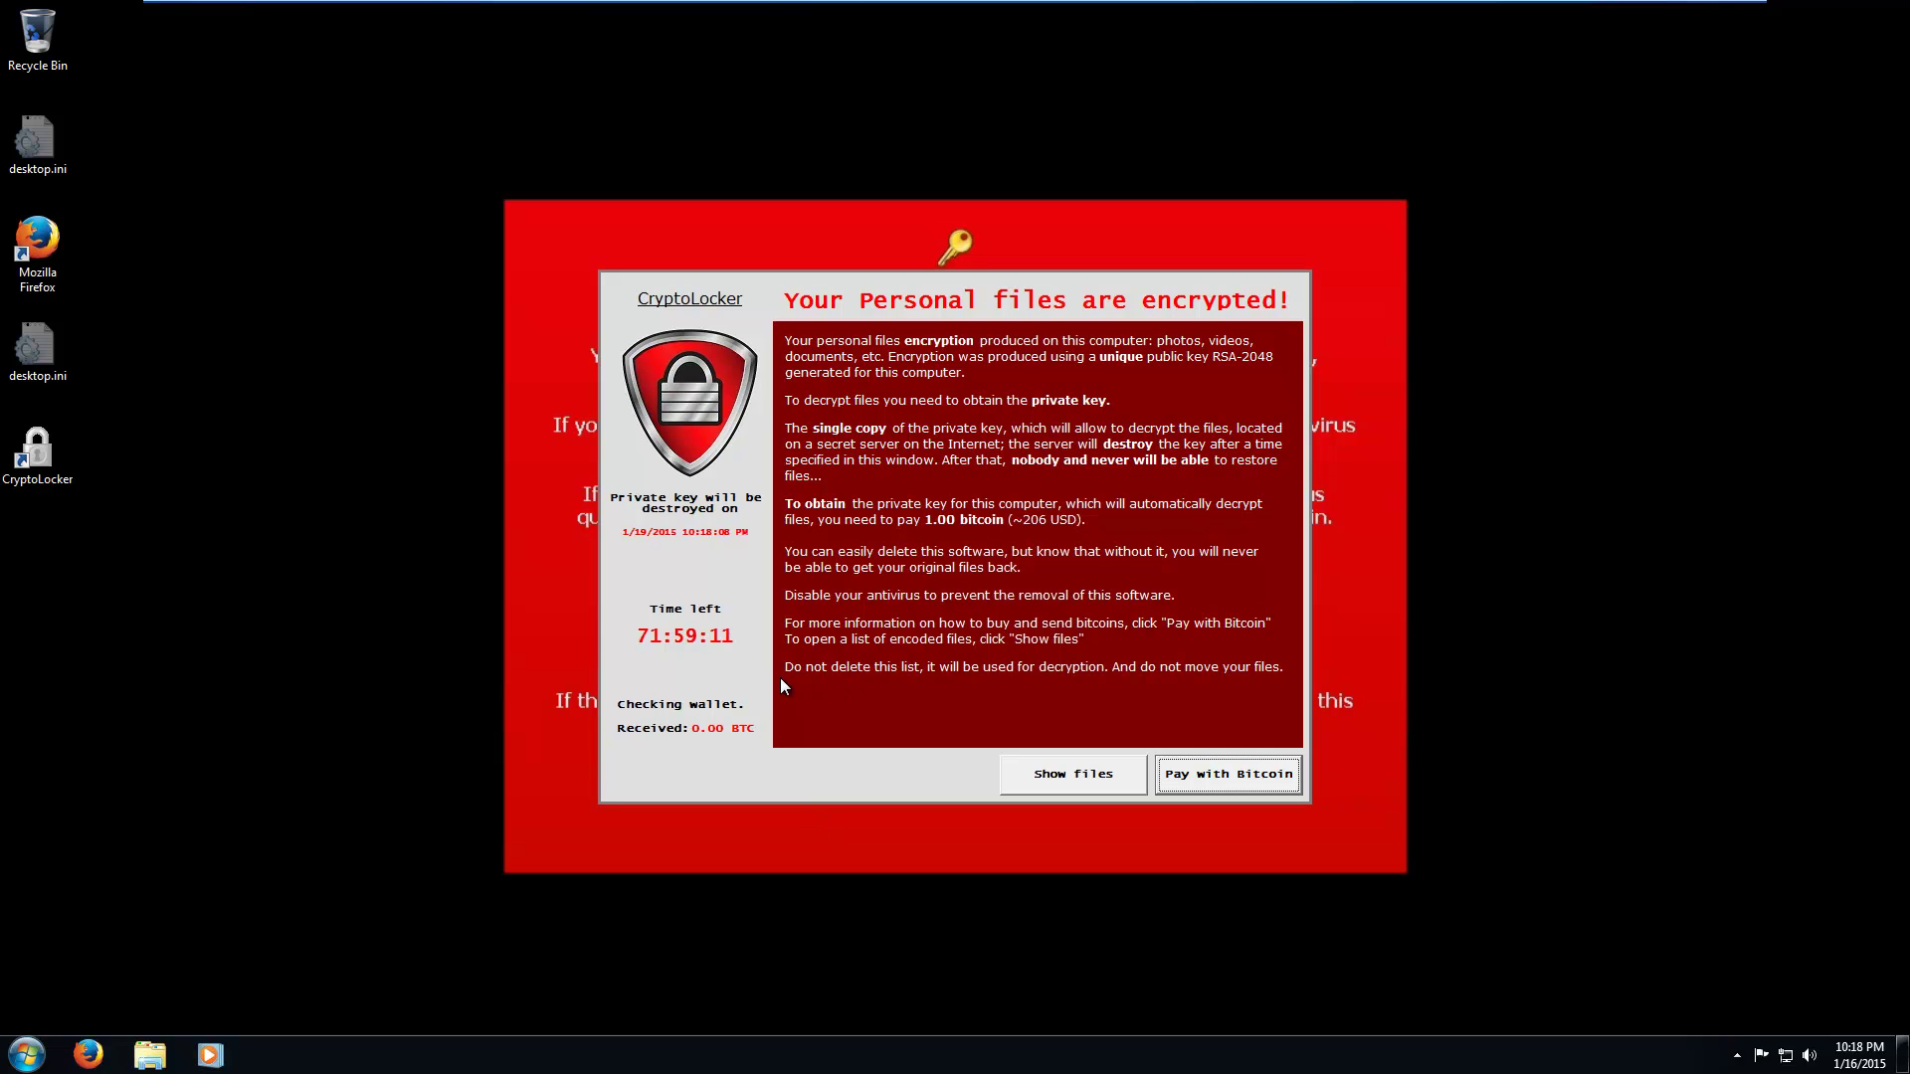
{"action": "left_click", "coordinate": [1047, 773]}
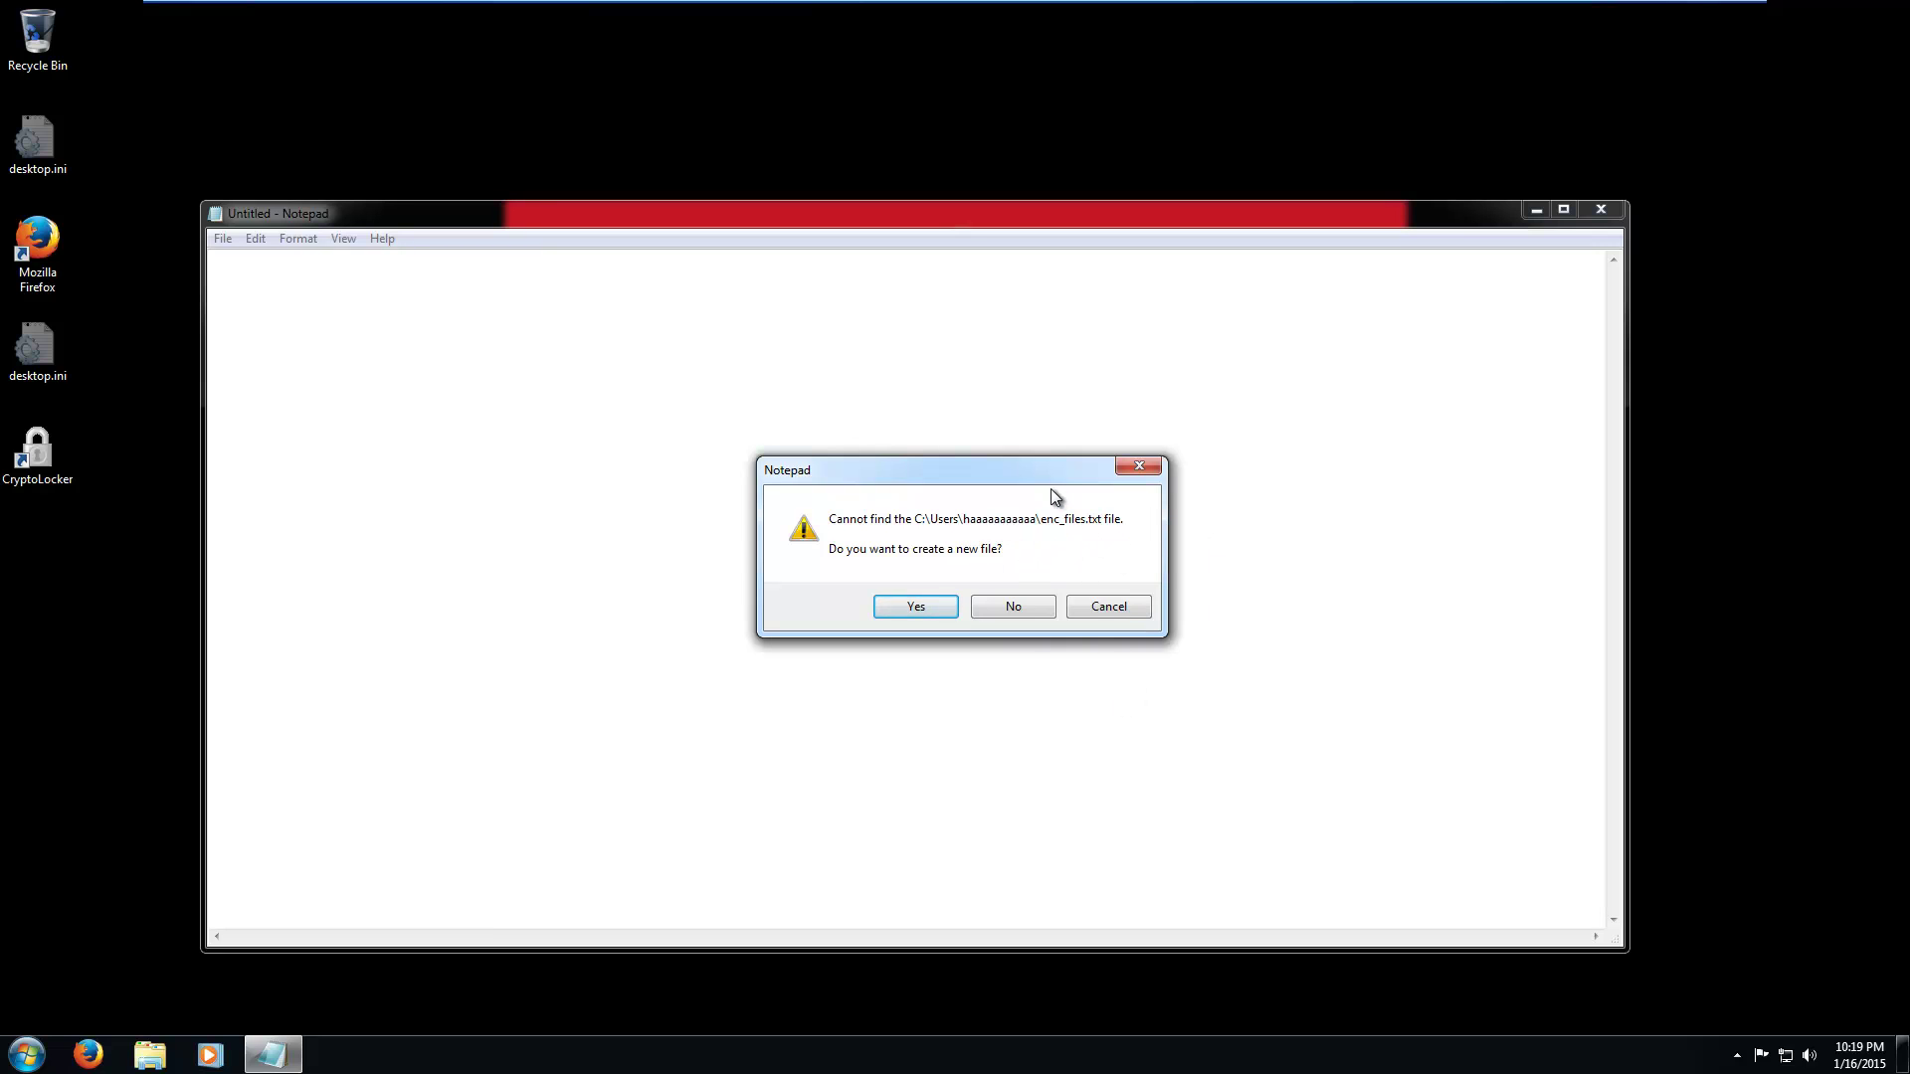
{"action": "left_click", "coordinate": [1044, 611]}
{"action": "left_click", "coordinate": [1601, 210]}
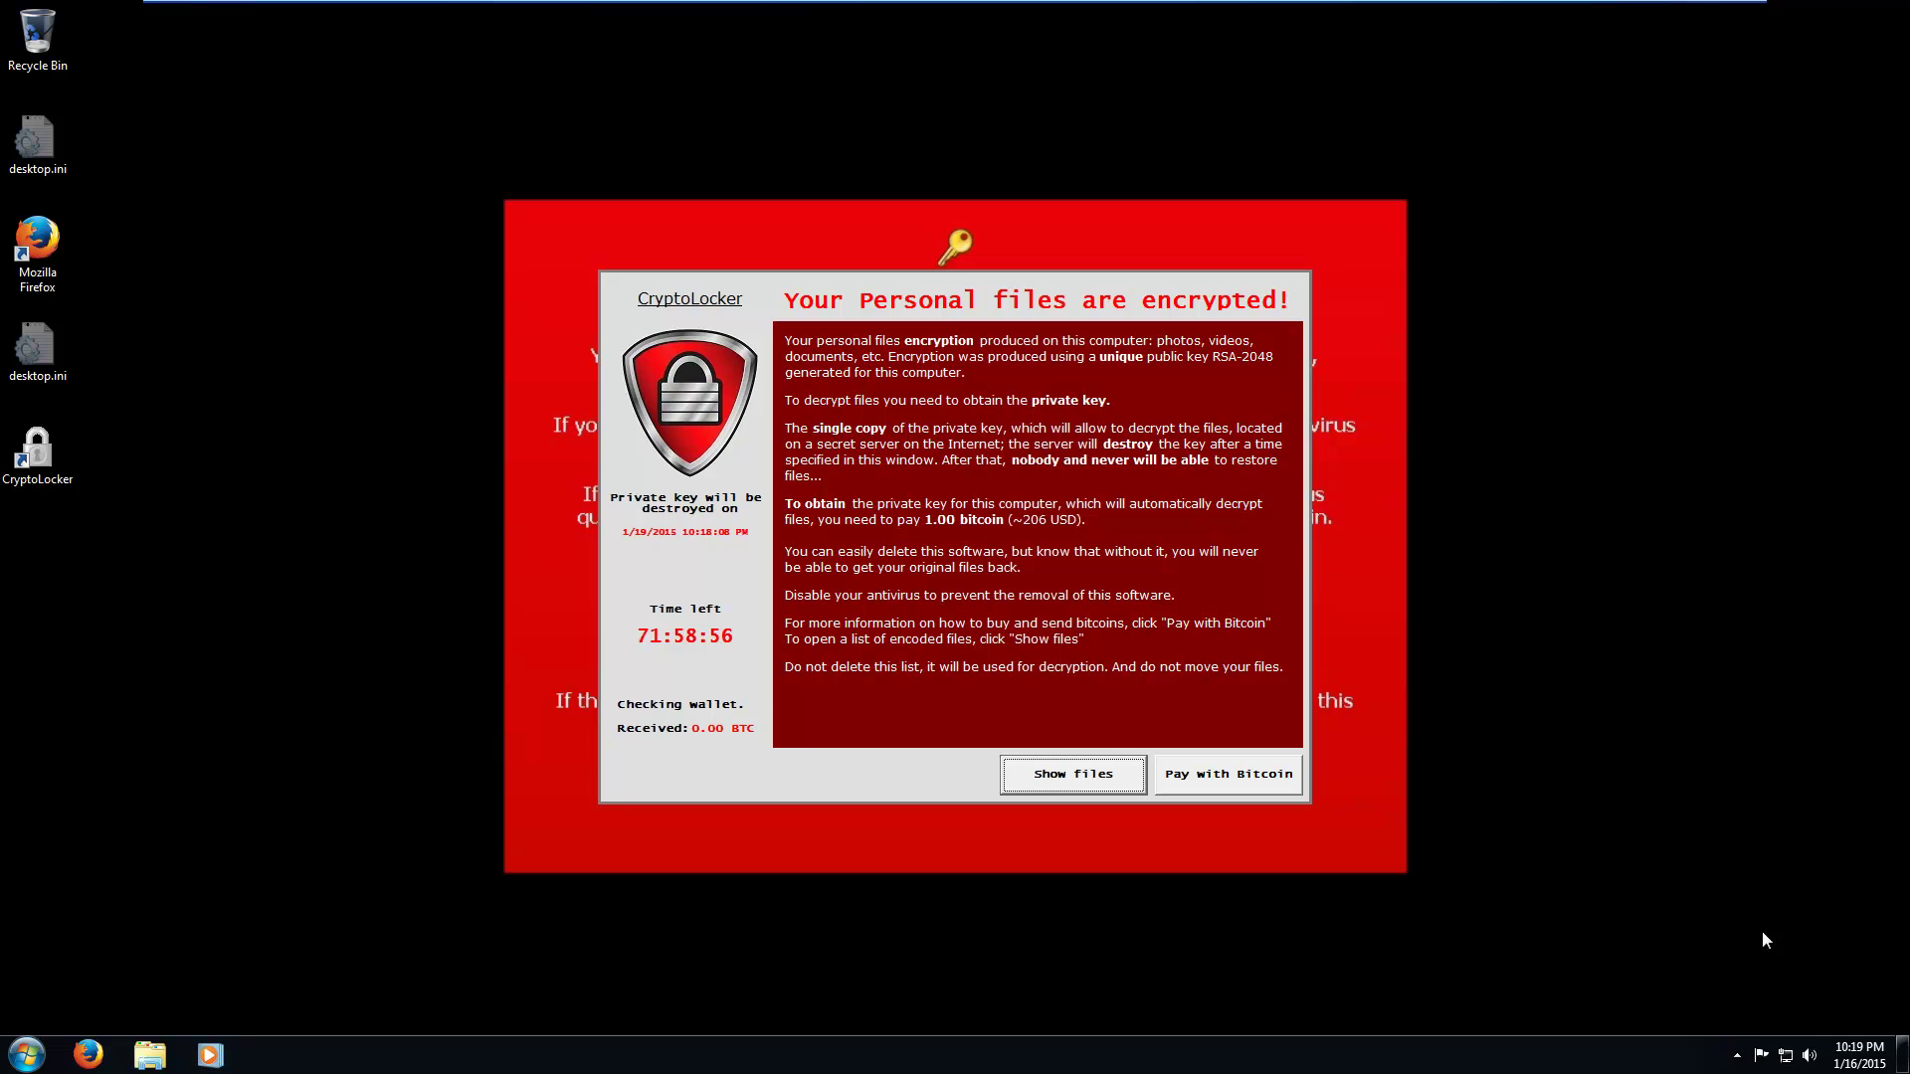
Change the system date to January 19, 2015 in Date and Time settings.
{"action": "left_click", "coordinate": [1859, 1056]}
{"action": "left_click", "coordinate": [1697, 998]}
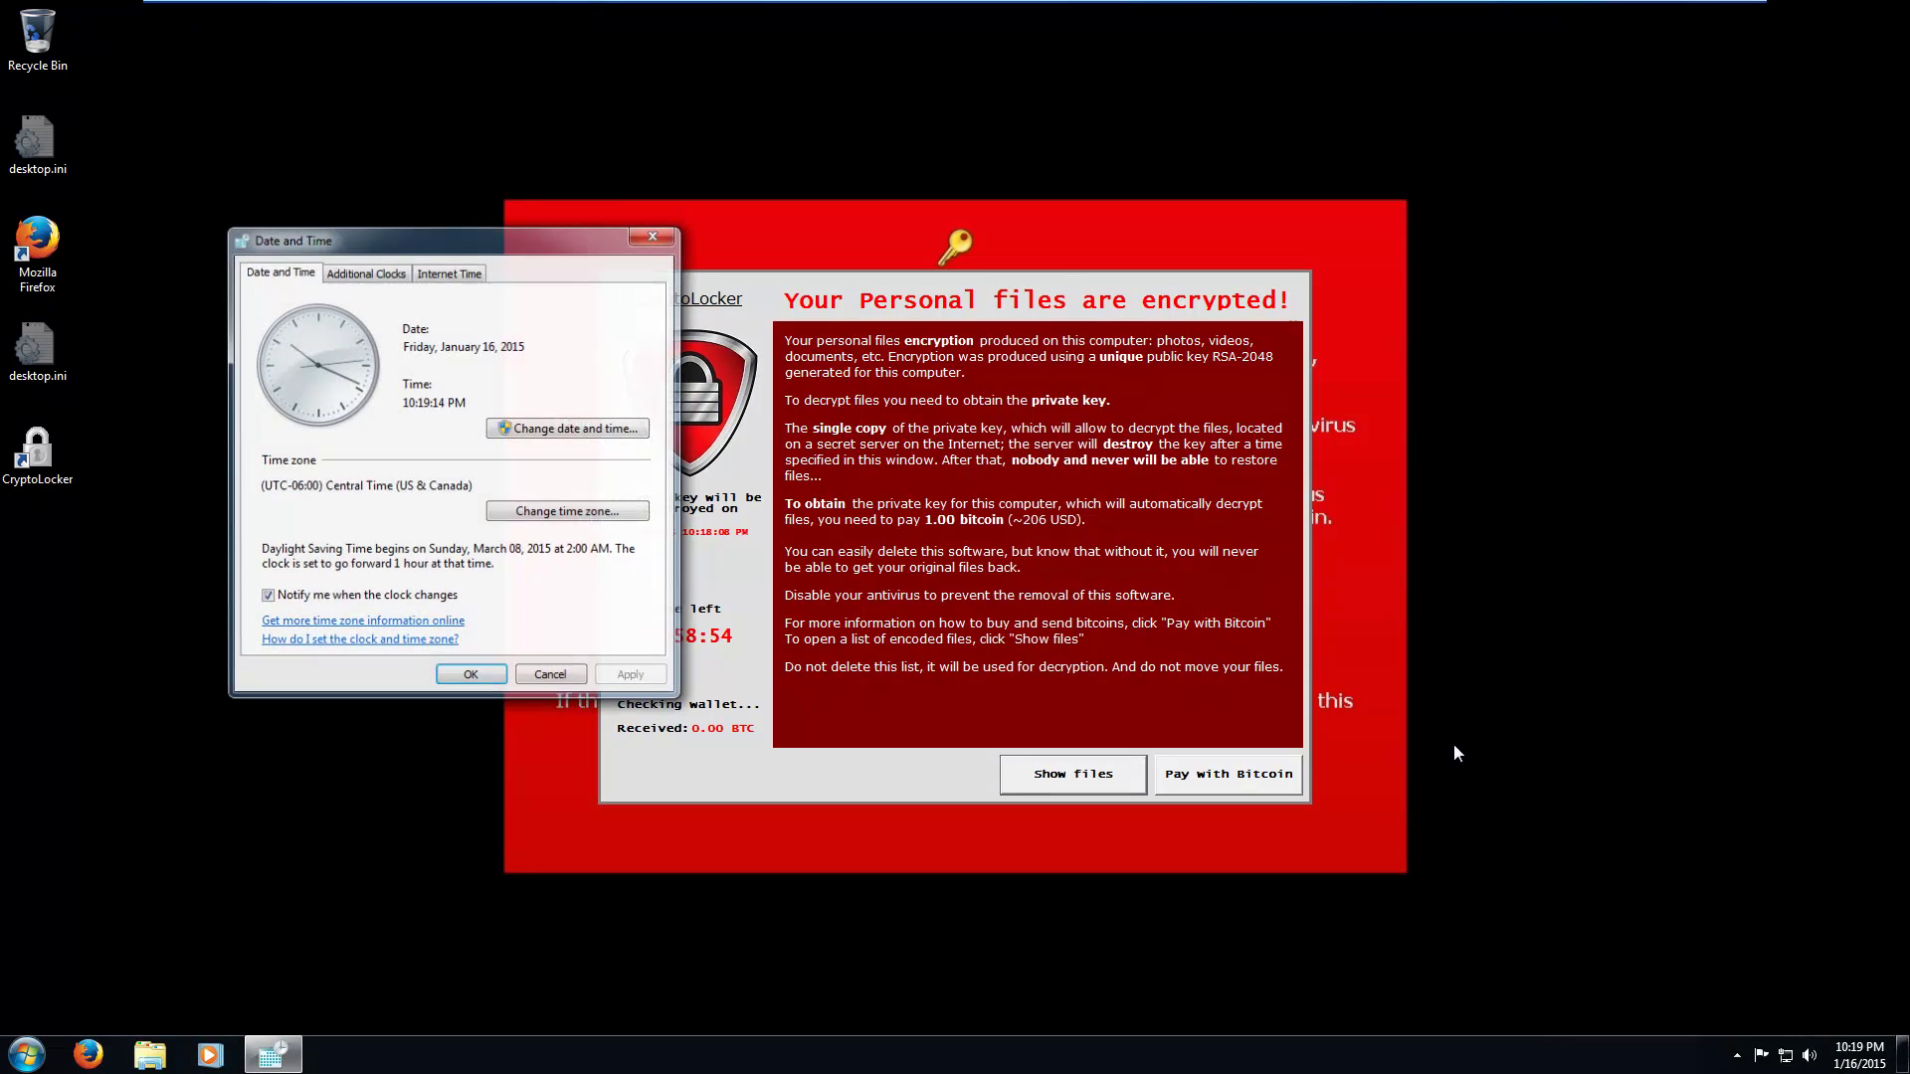
{"action": "left_click", "coordinate": [545, 434]}
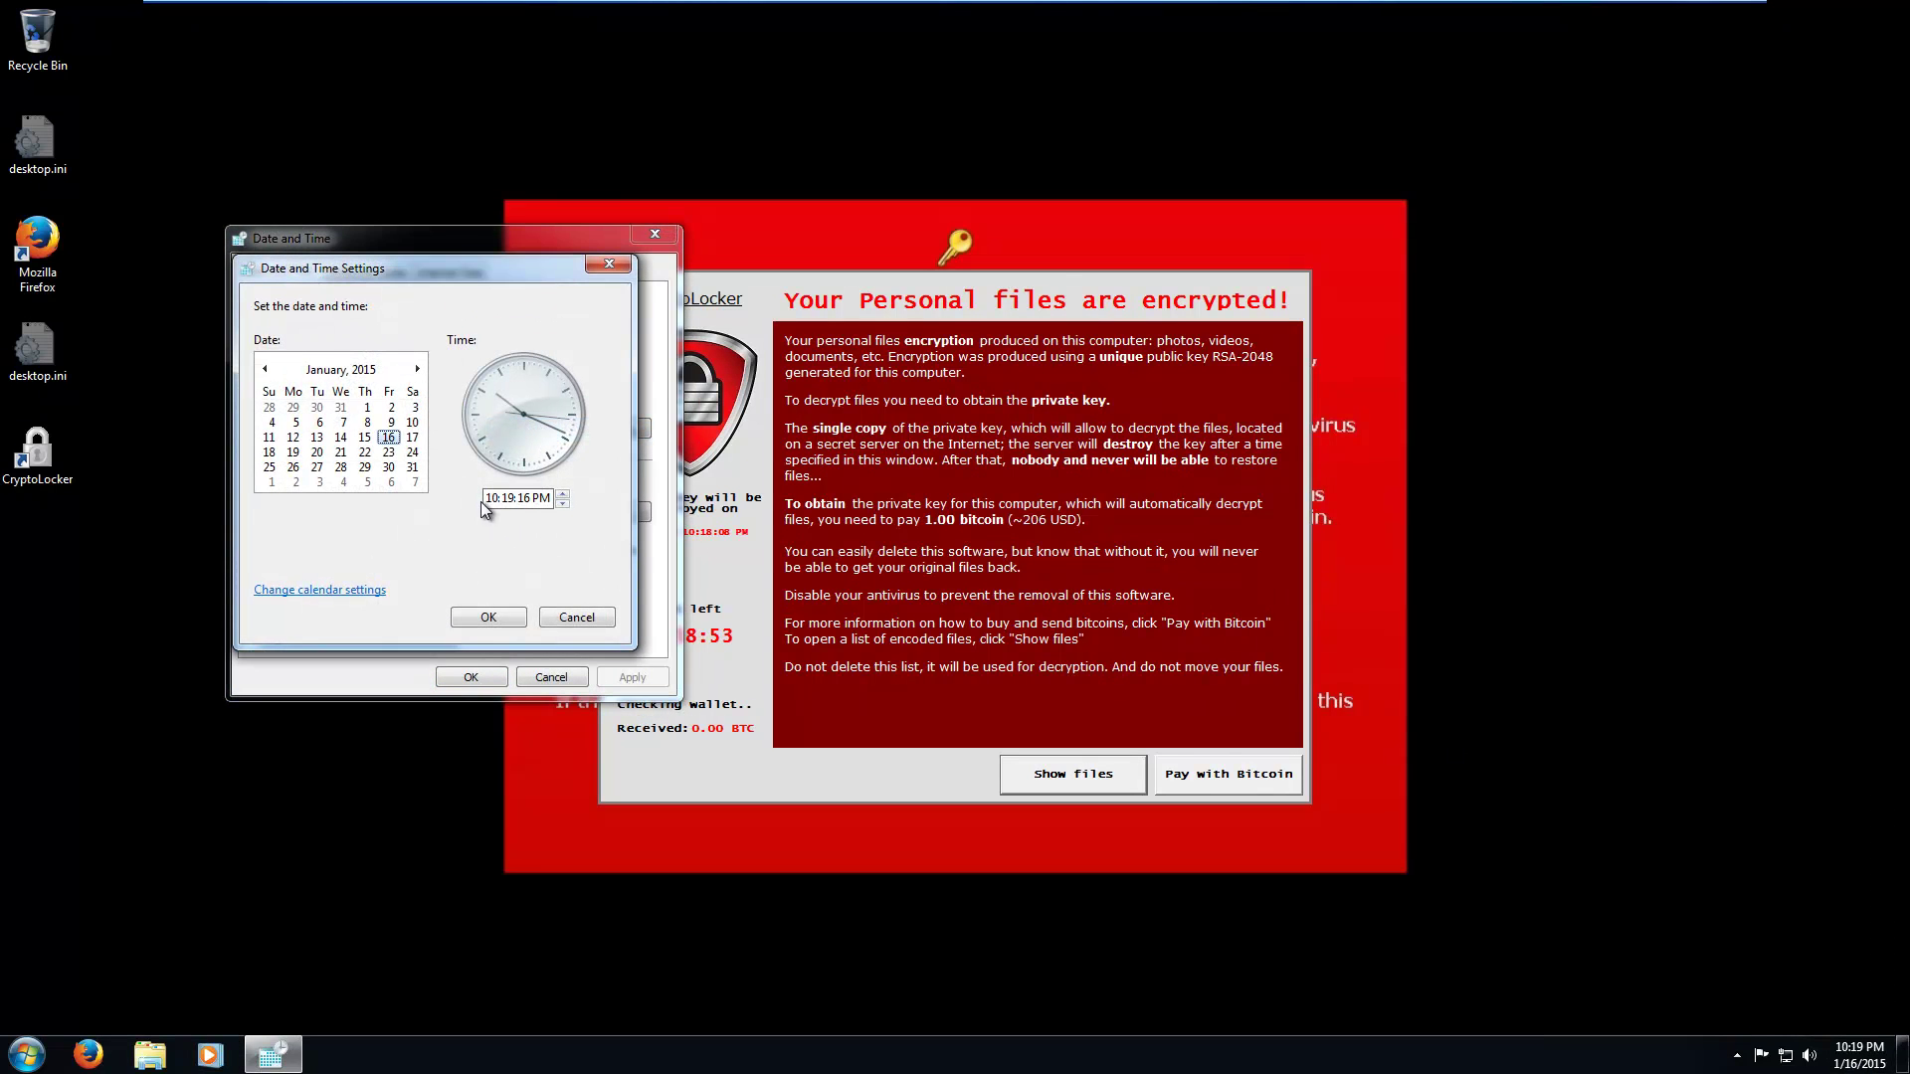
{"action": "left_click", "coordinate": [562, 503]}
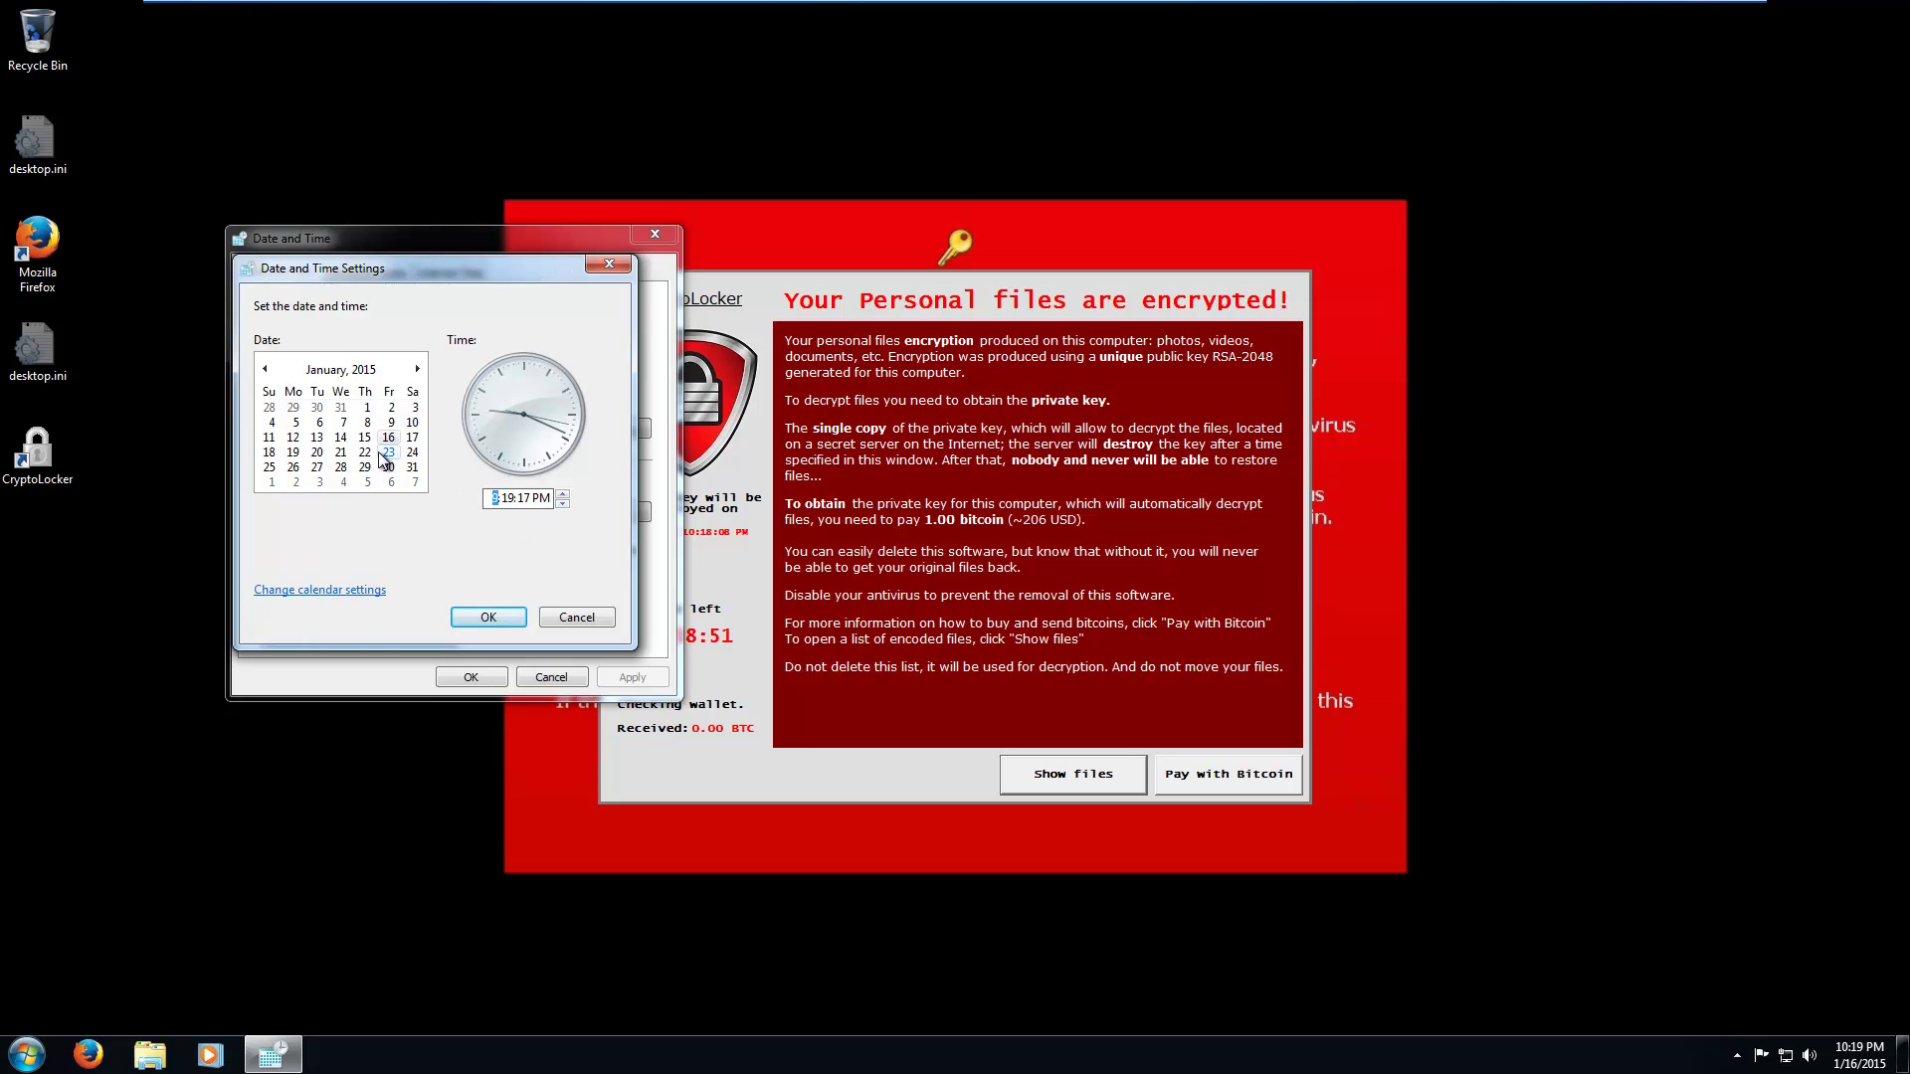
{"action": "left_click", "coordinate": [292, 453]}
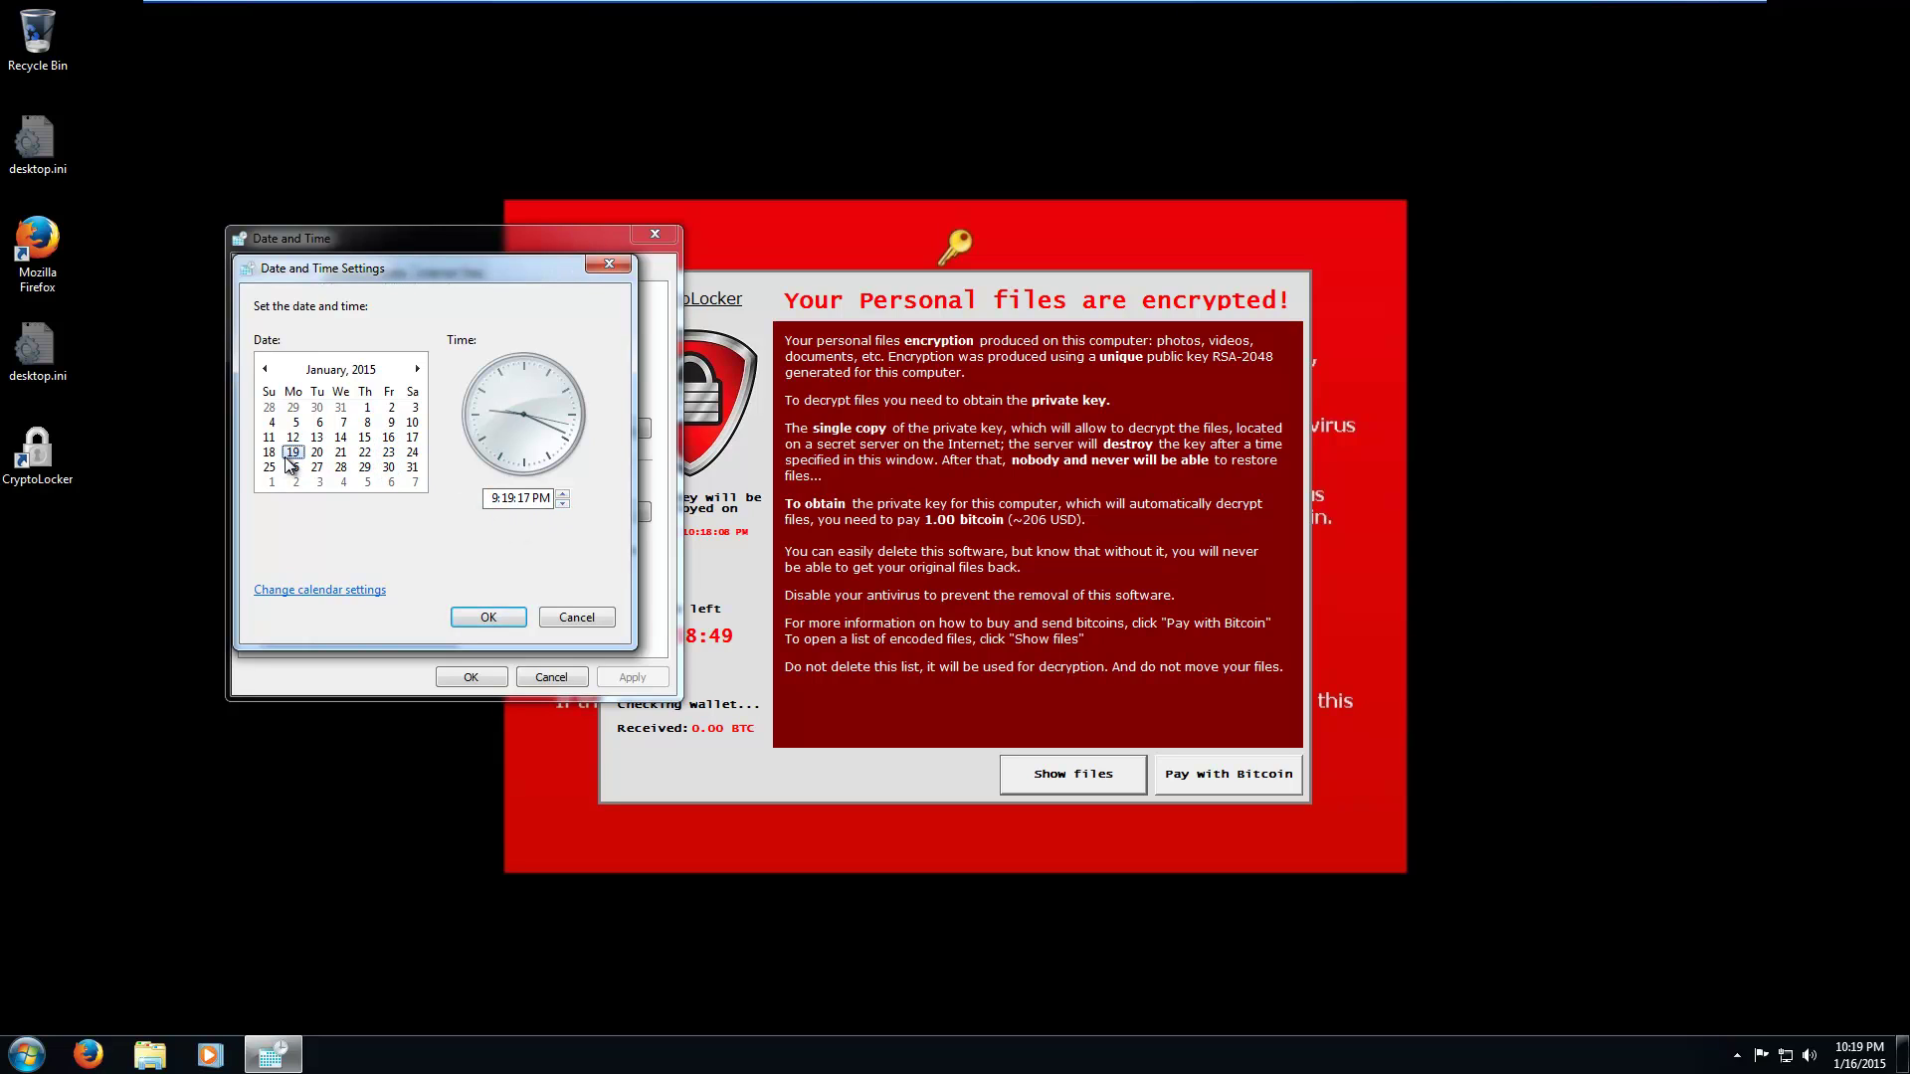
{"action": "left_click", "coordinate": [488, 617]}
{"action": "left_click", "coordinate": [498, 684]}
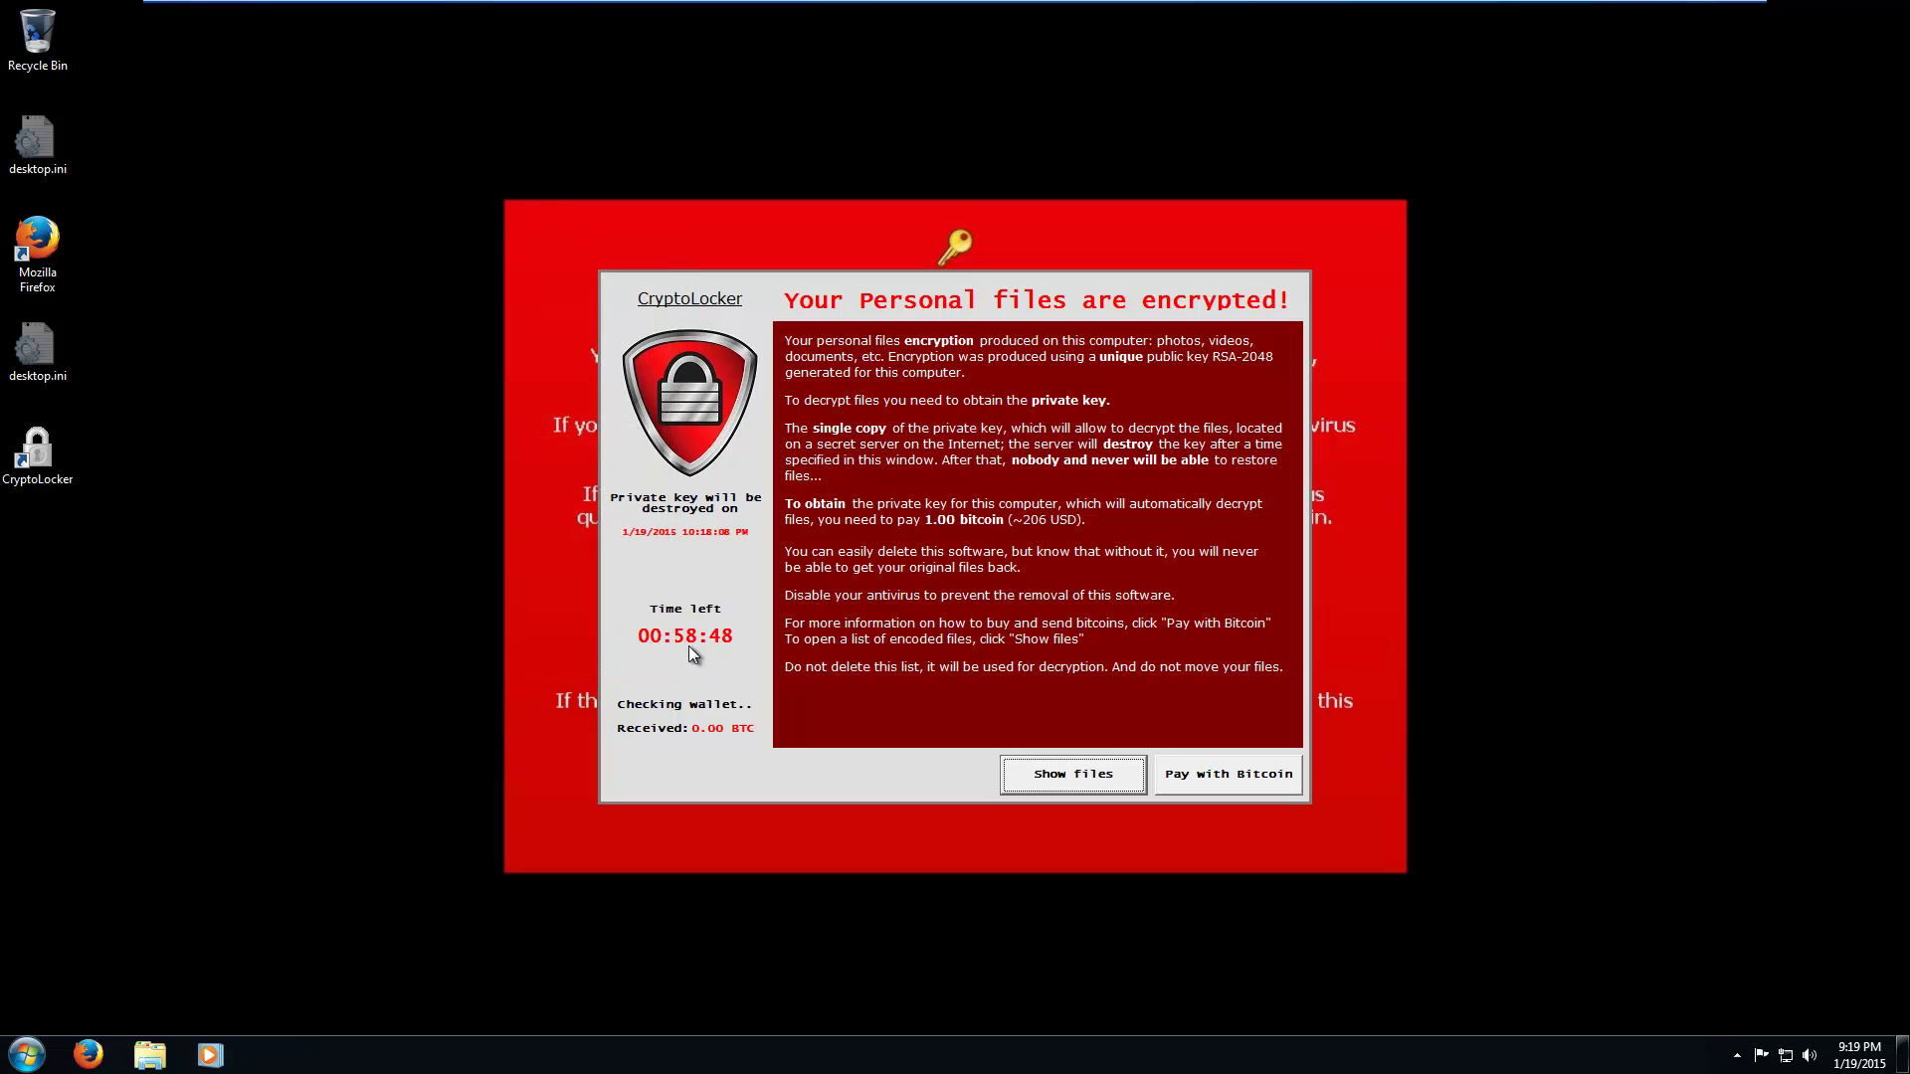
Set the system time to 10:18 PM and confirm it.
{"action": "left_click", "coordinate": [1858, 1054]}
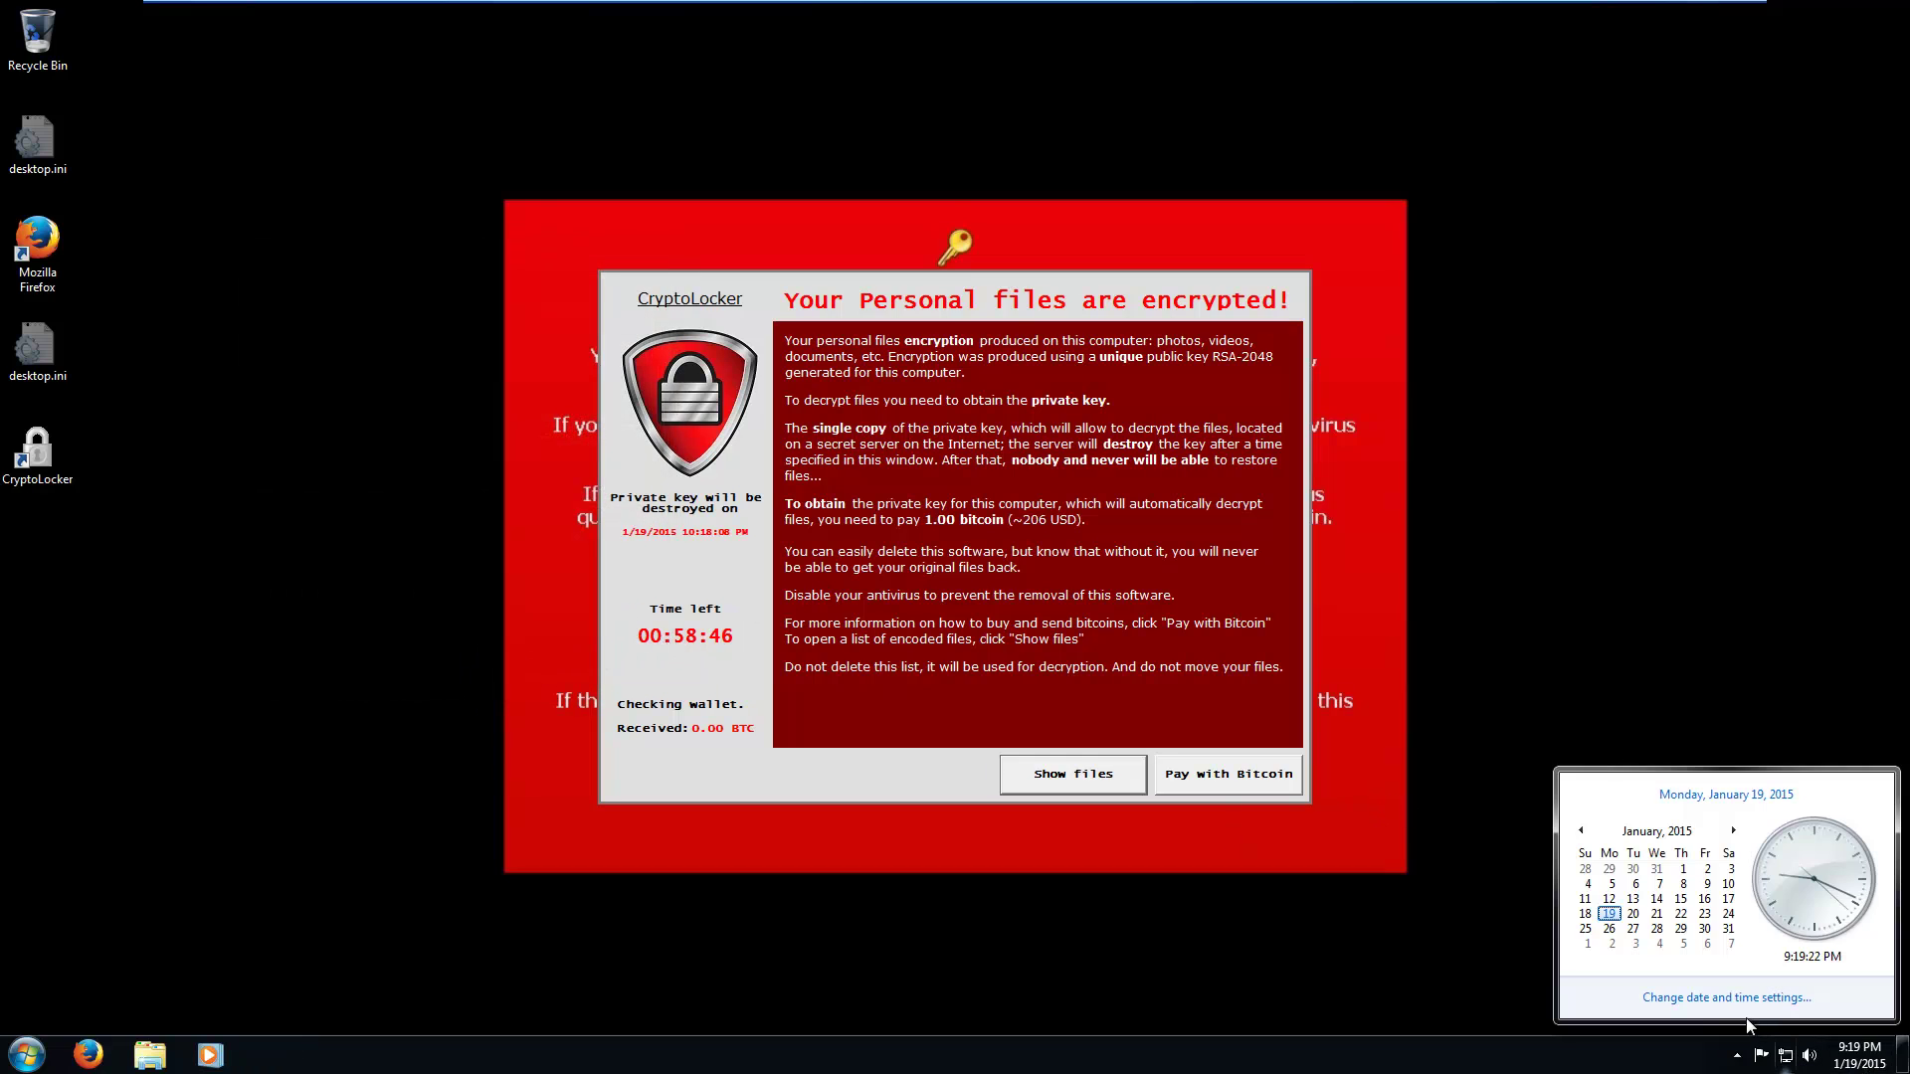
{"action": "left_click", "coordinate": [1725, 1015]}
{"action": "left_click", "coordinate": [538, 460]}
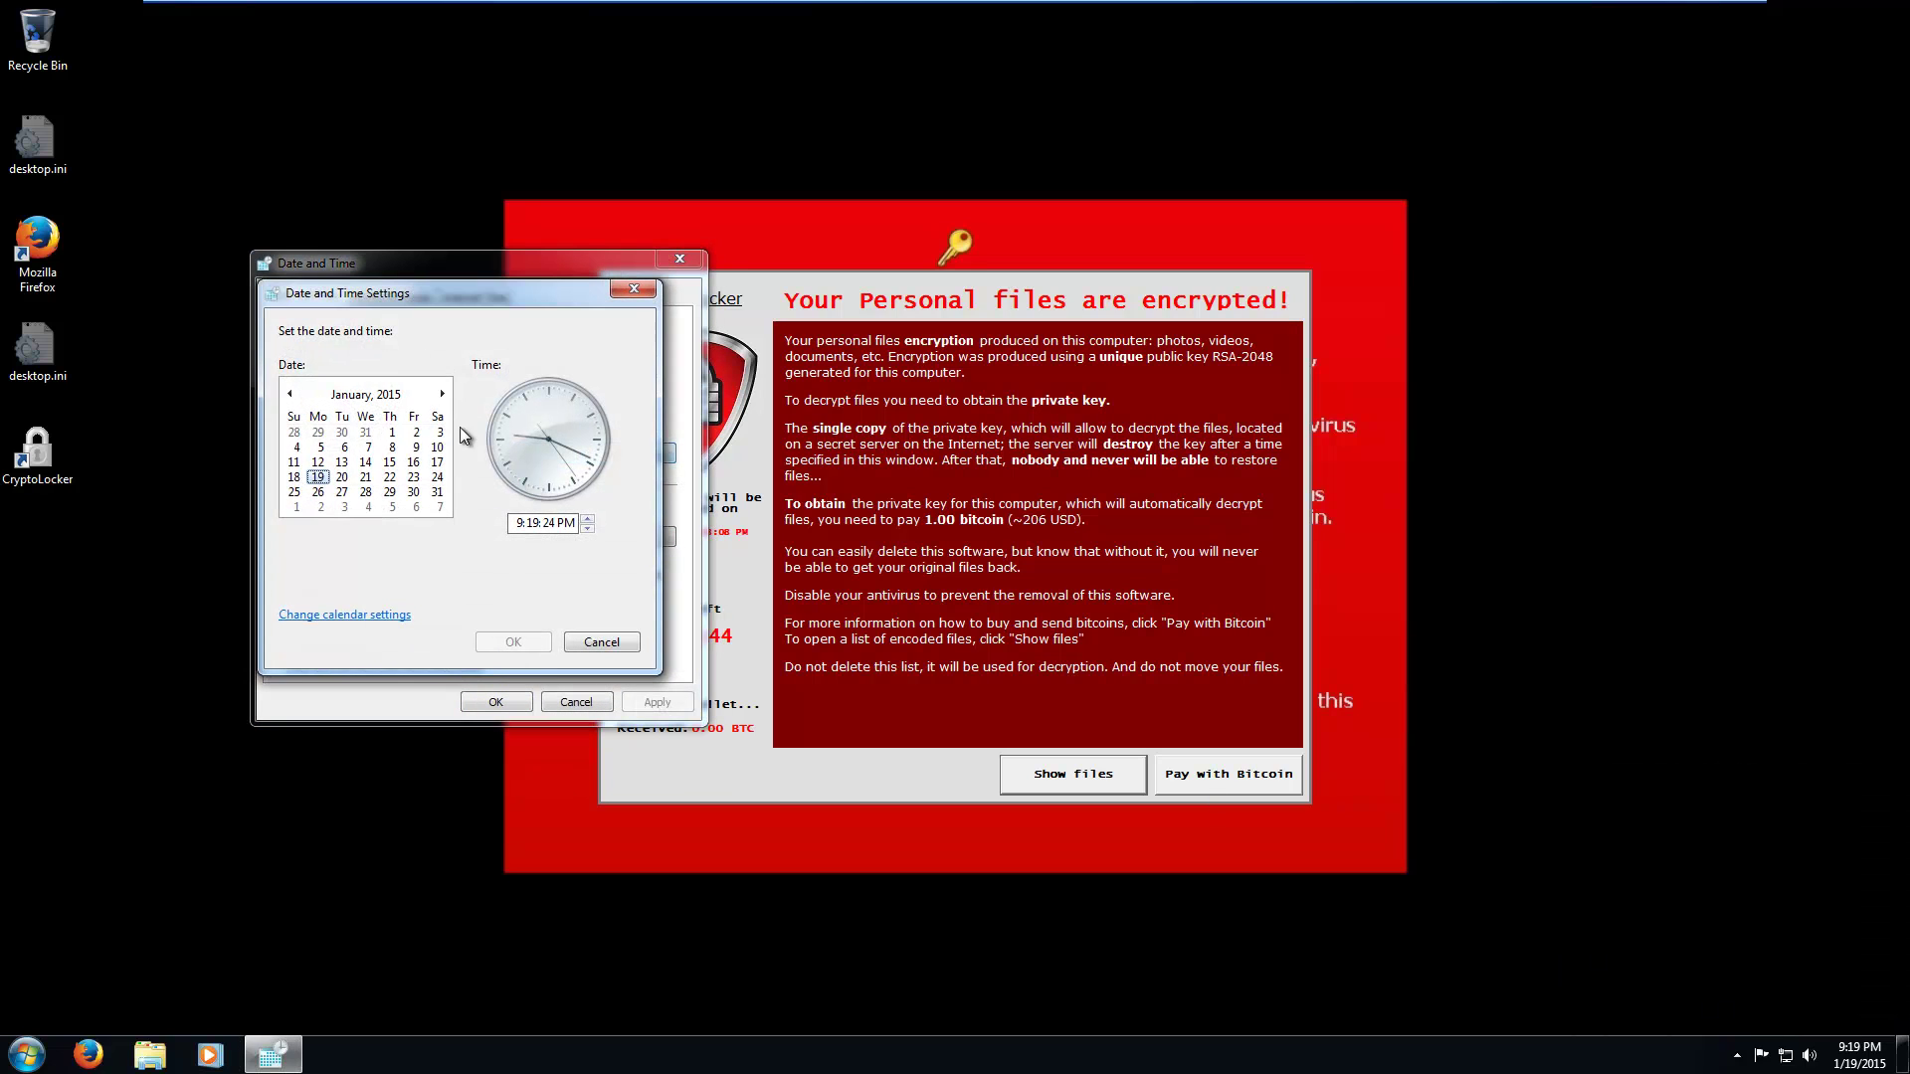
{"action": "left_click", "coordinate": [535, 524]}
{"action": "left_click", "coordinate": [588, 528]}
{"action": "left_click", "coordinate": [514, 523]}
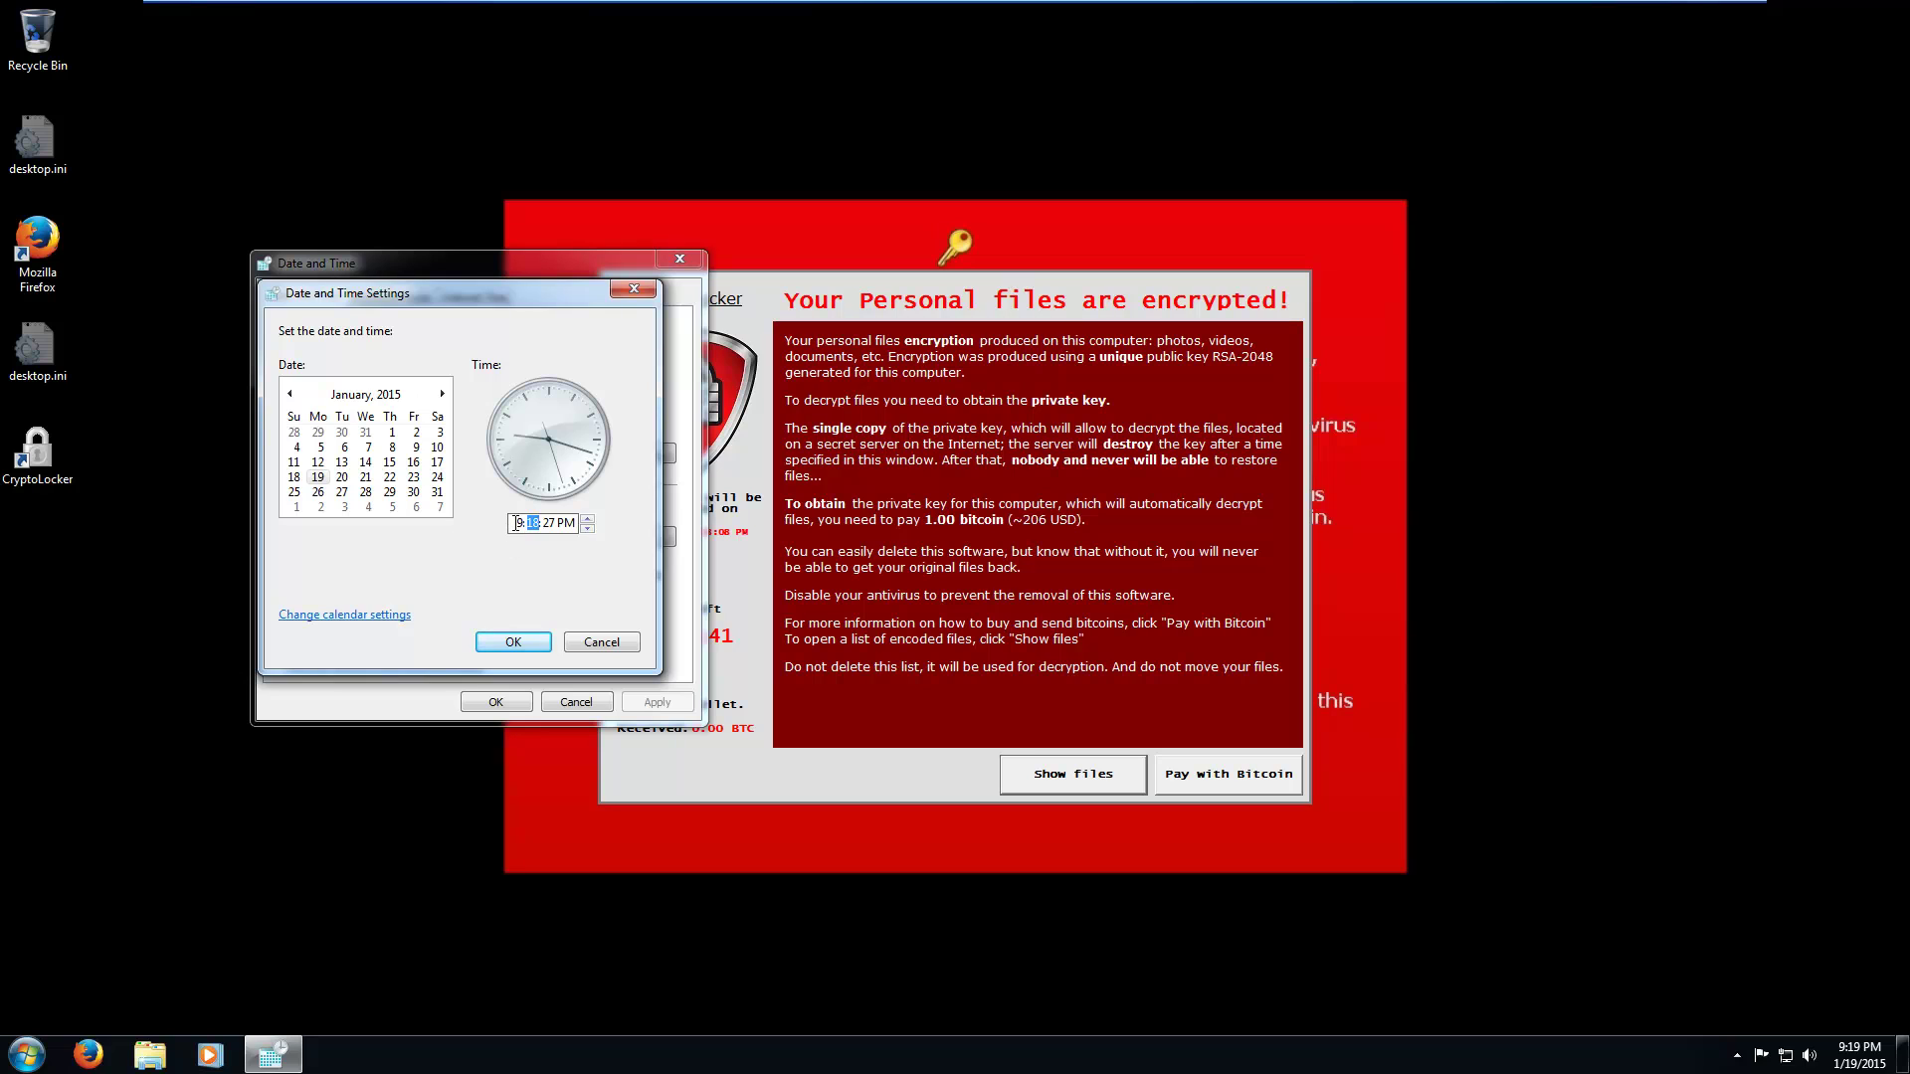
{"action": "left_click", "coordinate": [588, 518]}
{"action": "left_click", "coordinate": [513, 641]}
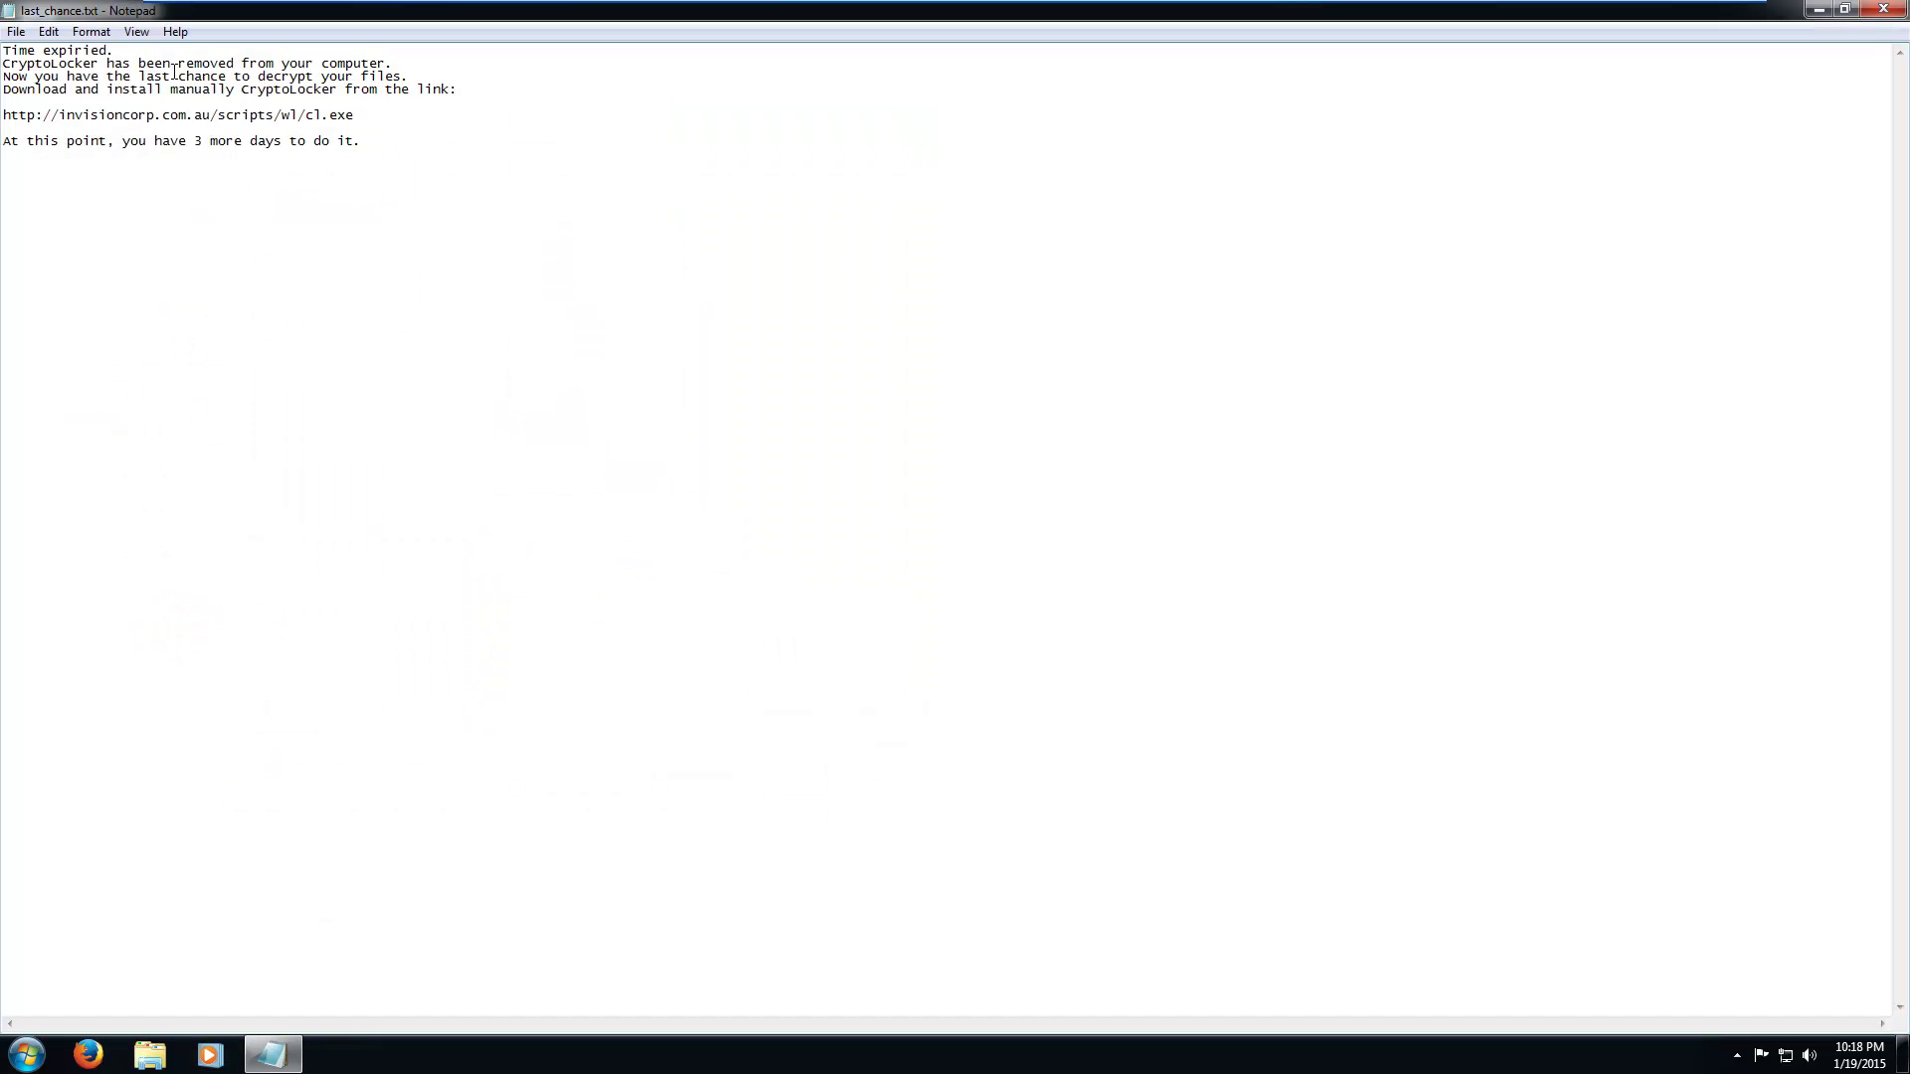
Shrink the last_chance.txt window, select its CryptoLocker download link, and launch Firefox.
{"action": "left_click", "coordinate": [175, 35]}
{"action": "left_click_drag", "start_coordinate": [157, 10], "coordinate": [419, 288]}
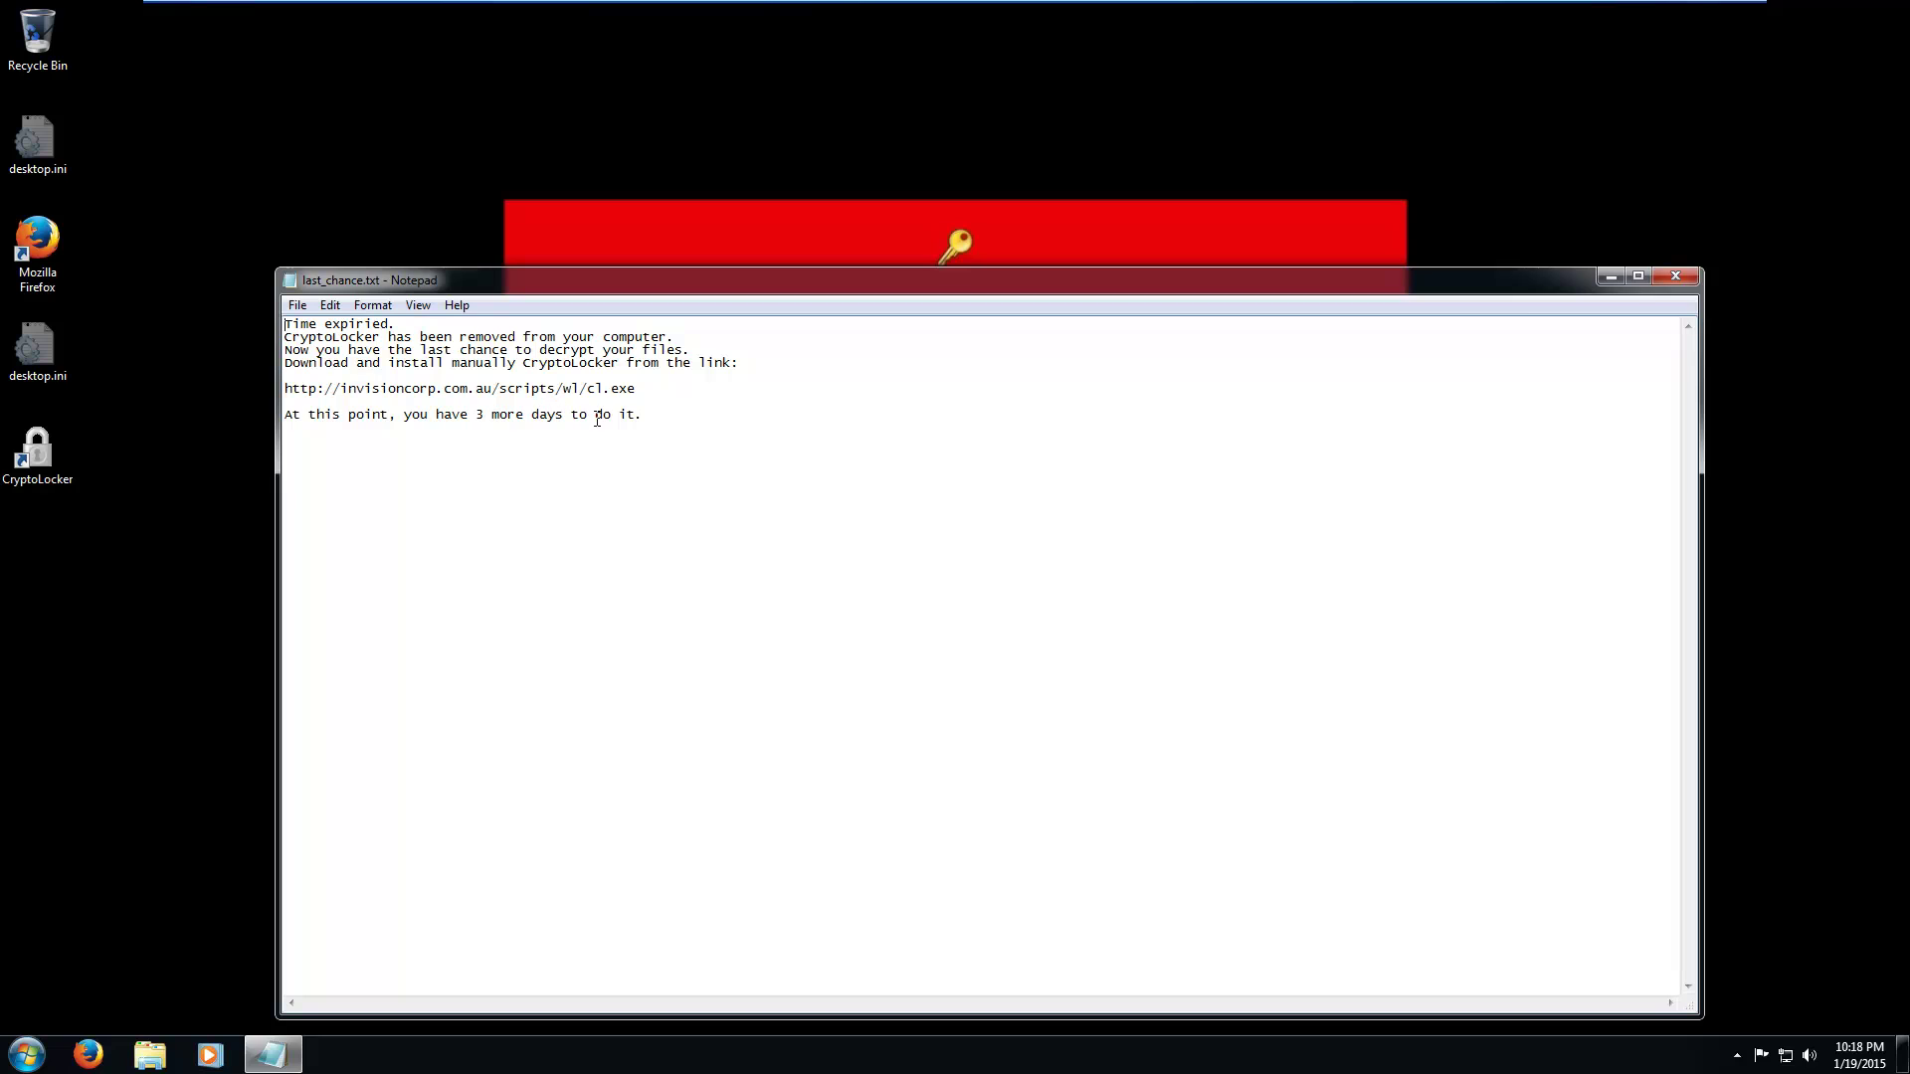
{"action": "double_click", "coordinate": [583, 389]}
{"action": "double_click", "coordinate": [582, 387]}
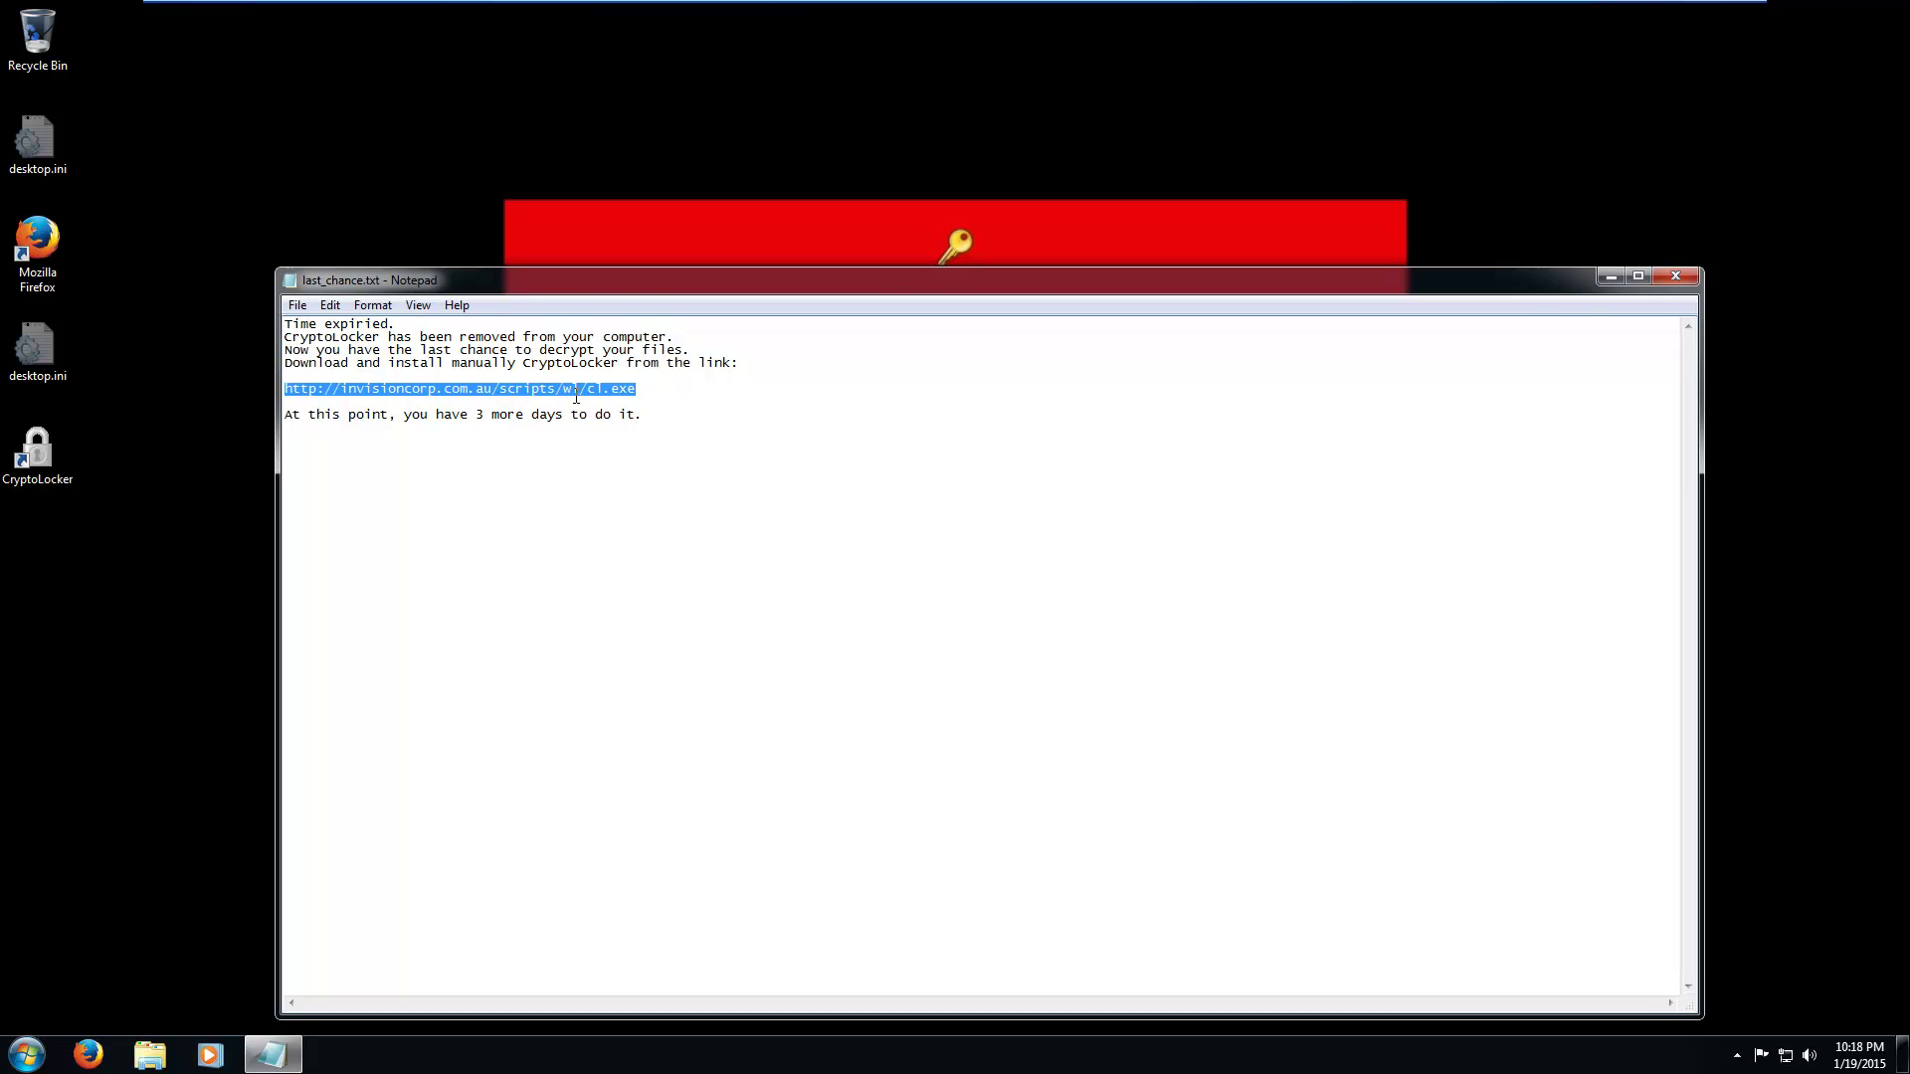
{"action": "left_click", "coordinate": [88, 1054]}
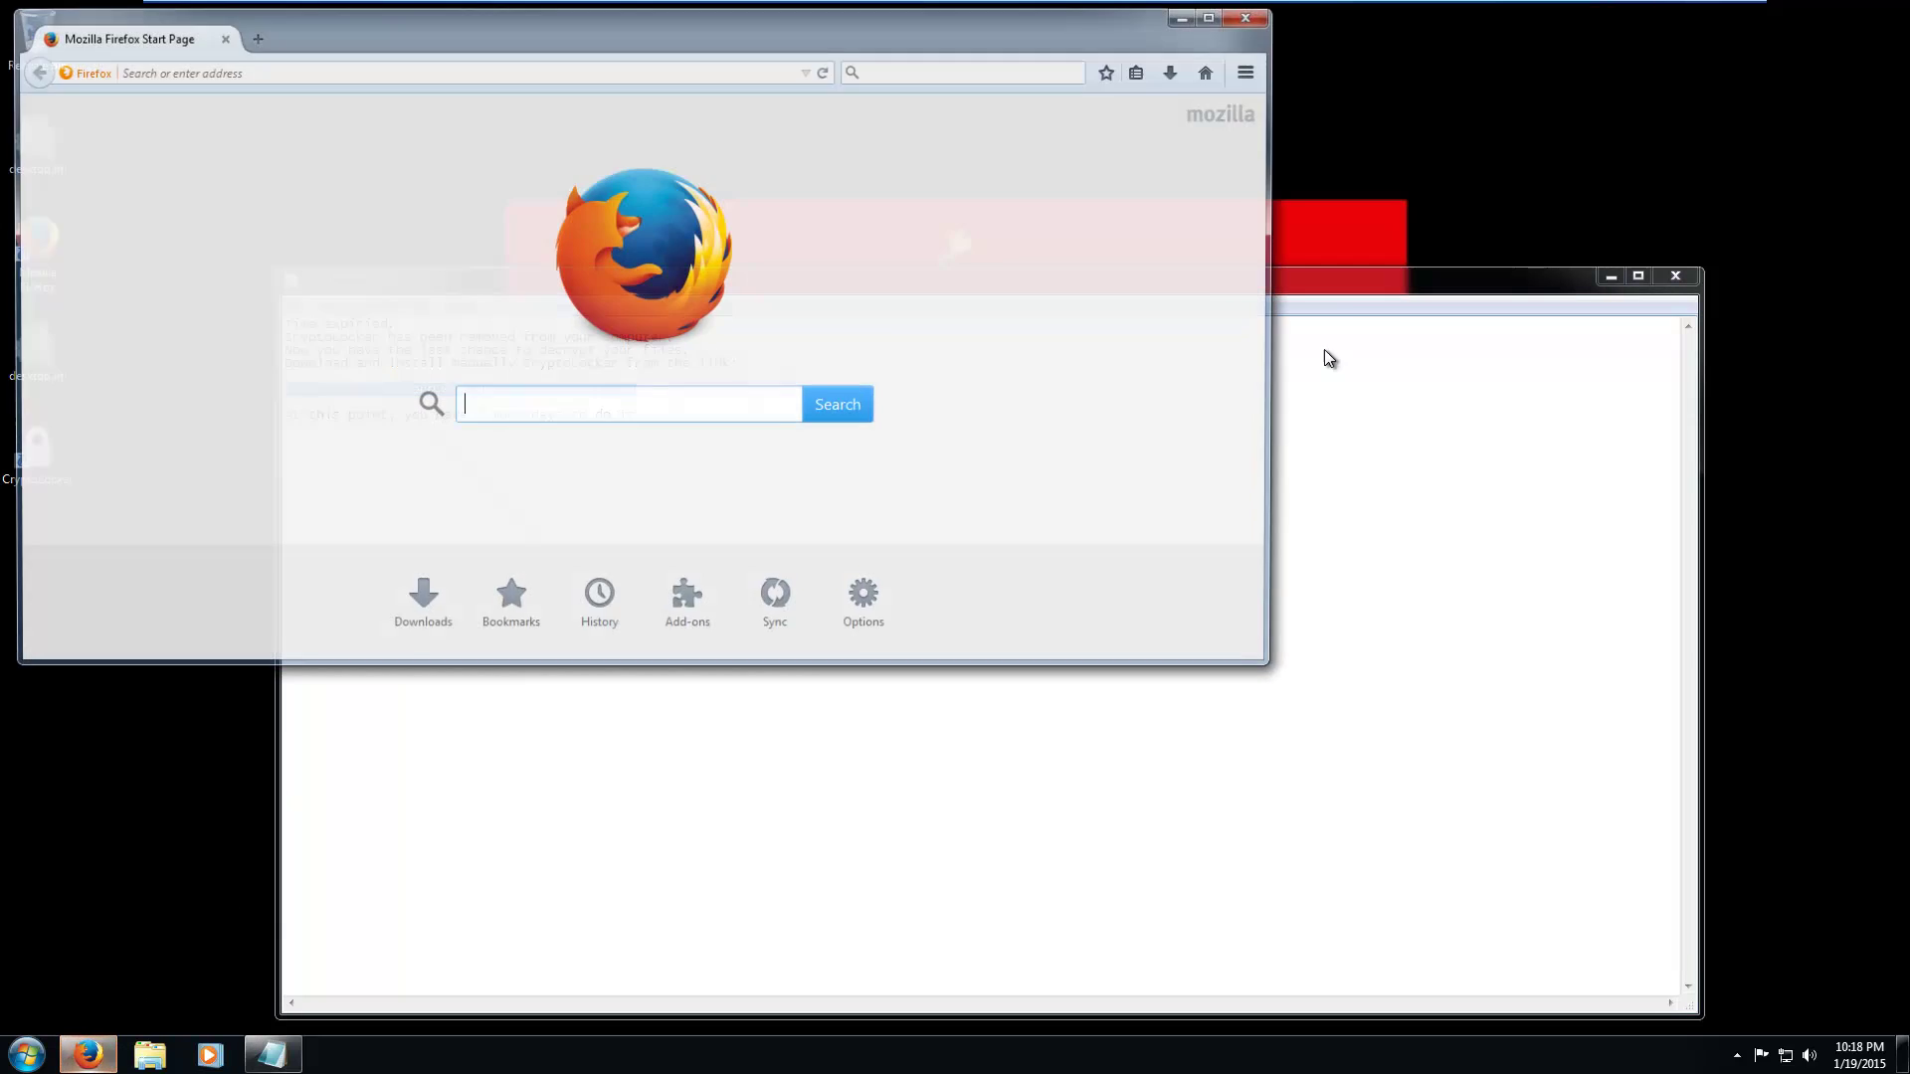
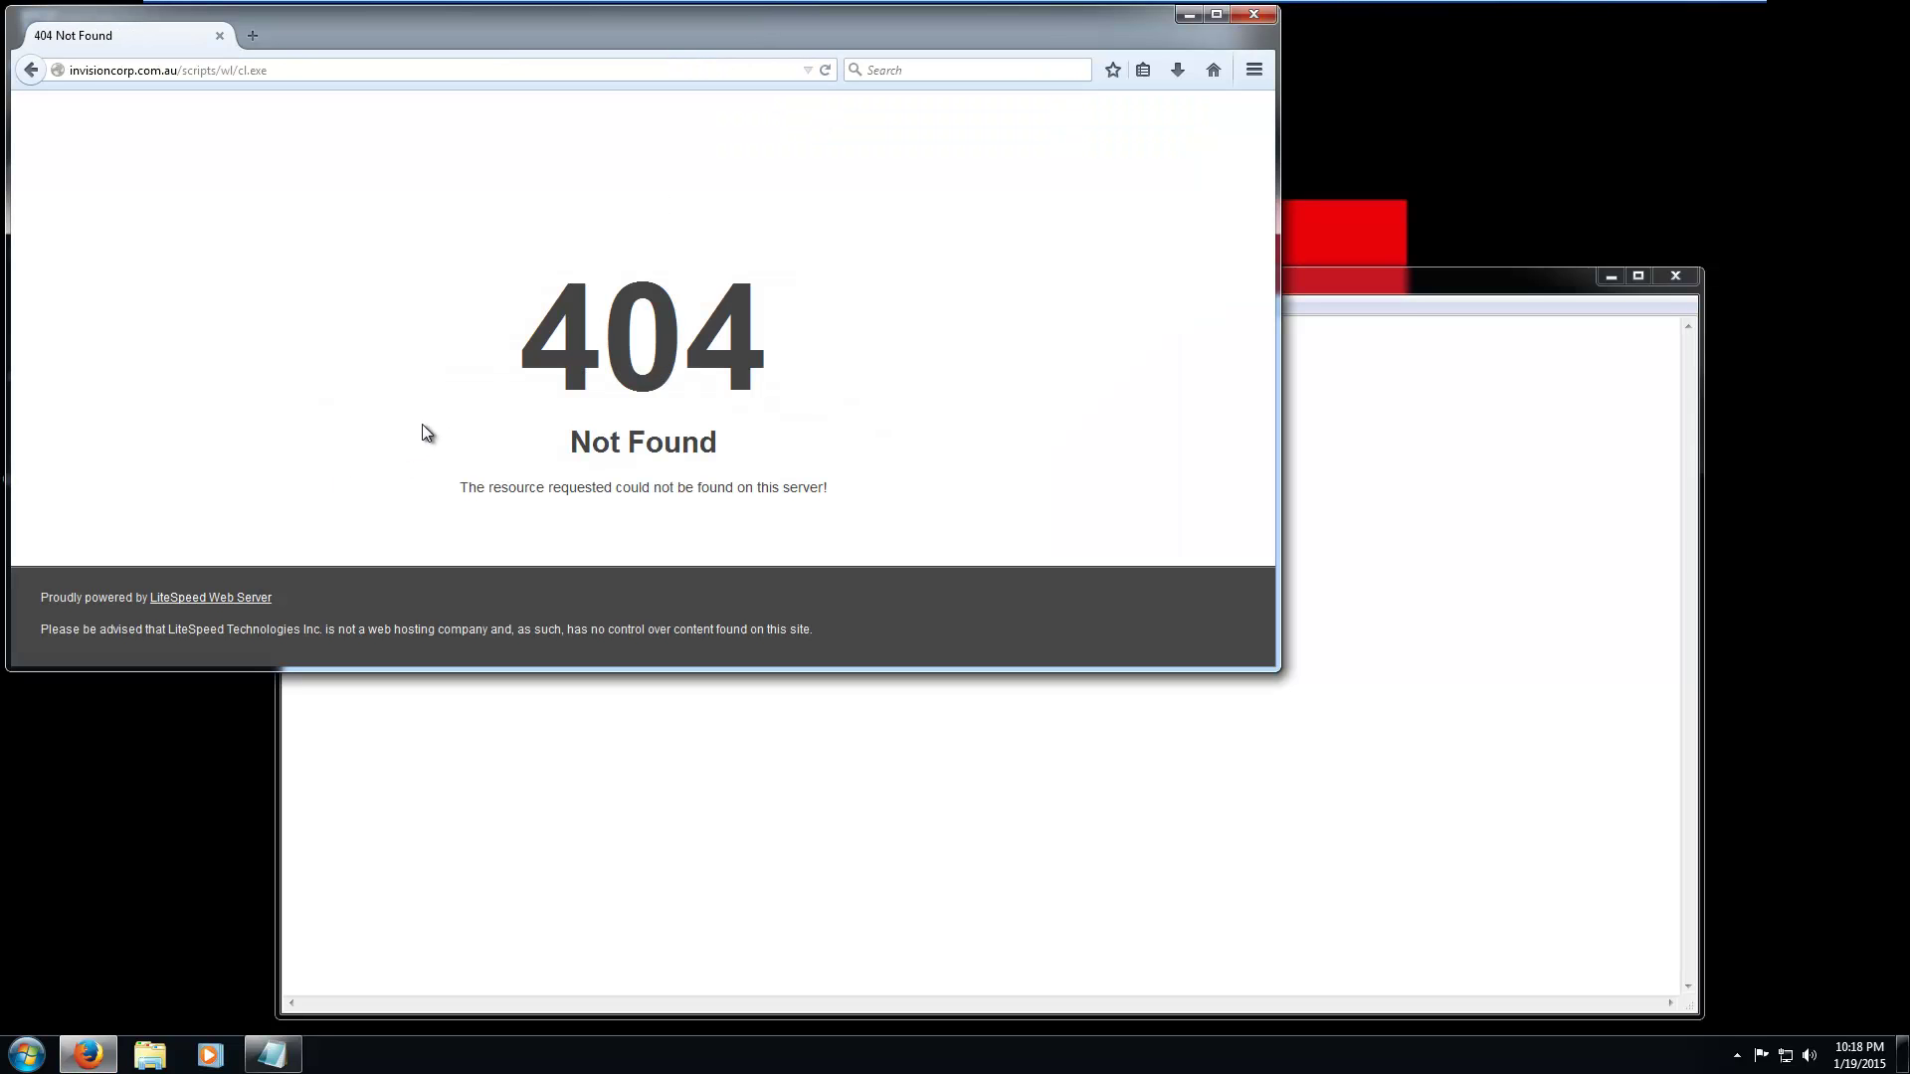
Close the Firefox 404 Not Found page to reveal the last_chance.txt note in Notepad.
{"action": "left_click", "coordinate": [1253, 14]}
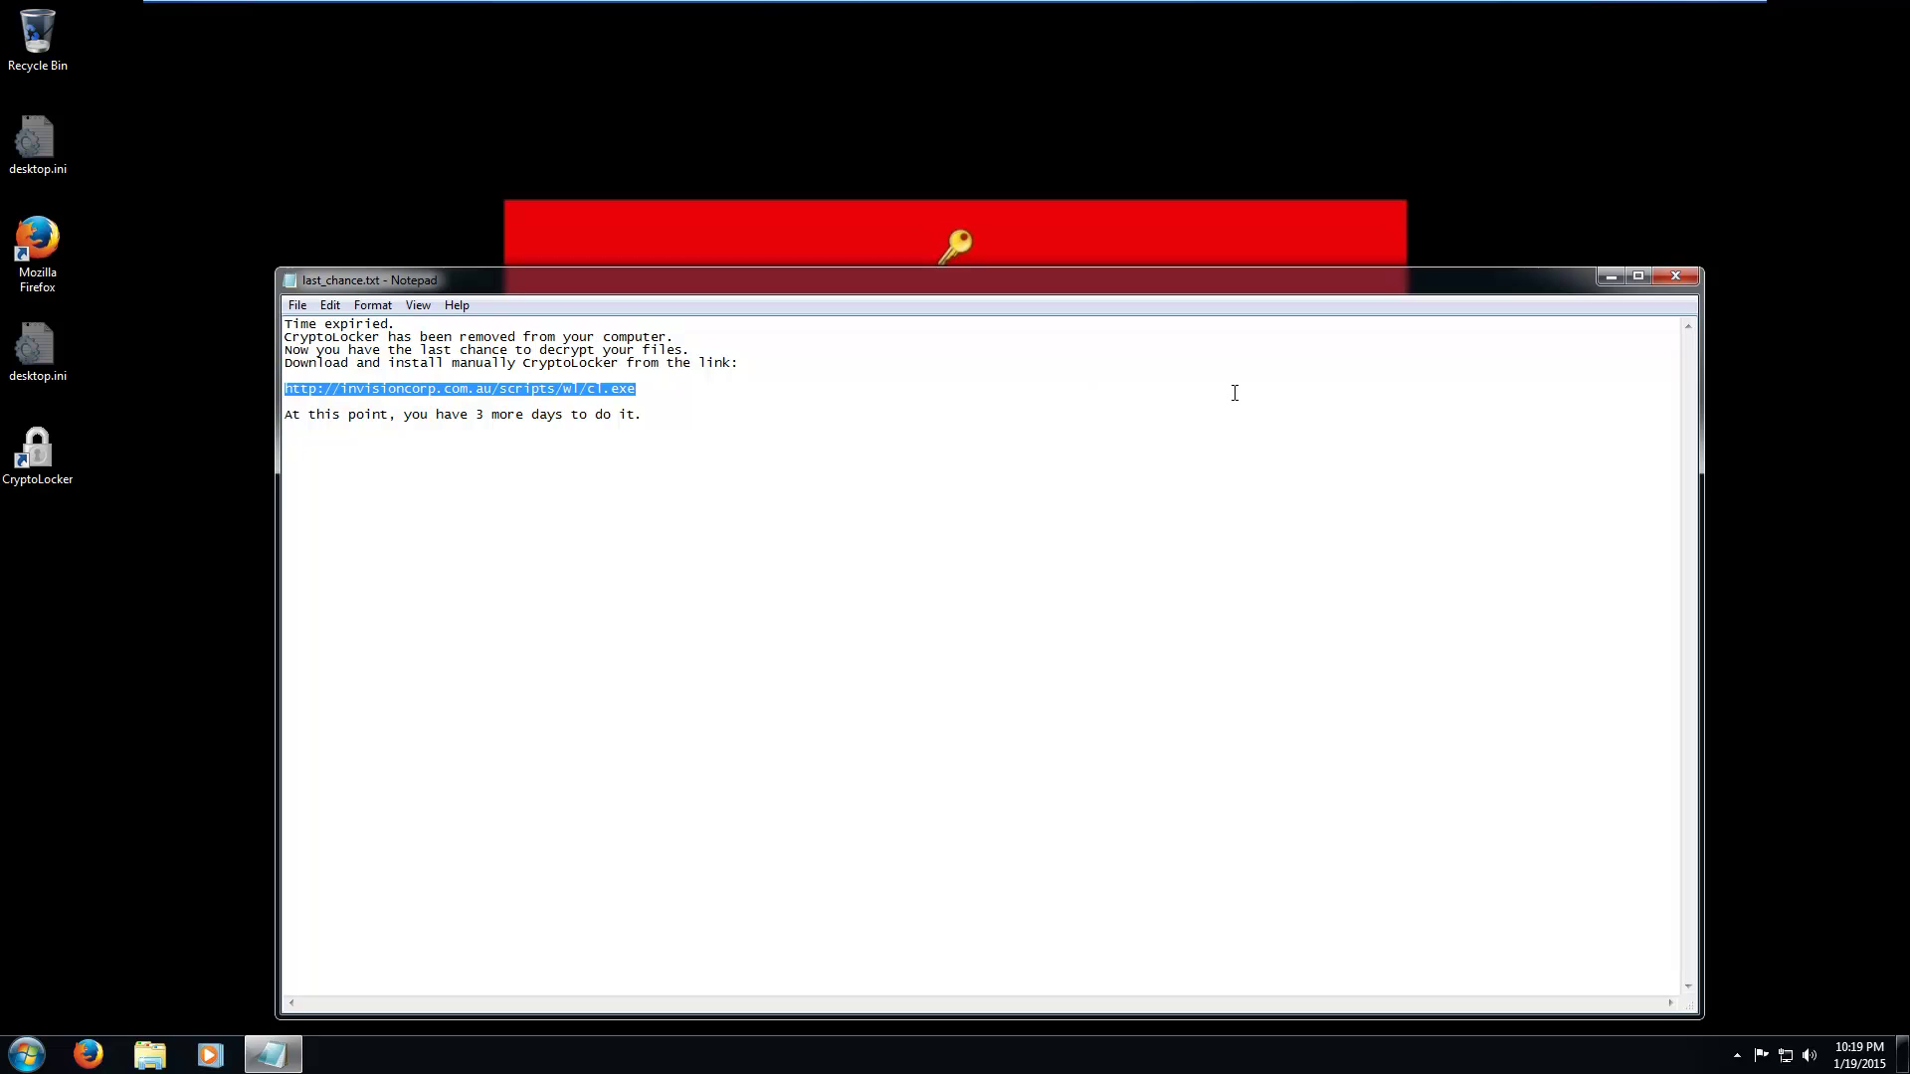
Close the last-chance note and apply the Windows 7 Aero theme through desktop Personalization.
{"action": "left_click", "coordinate": [1675, 277]}
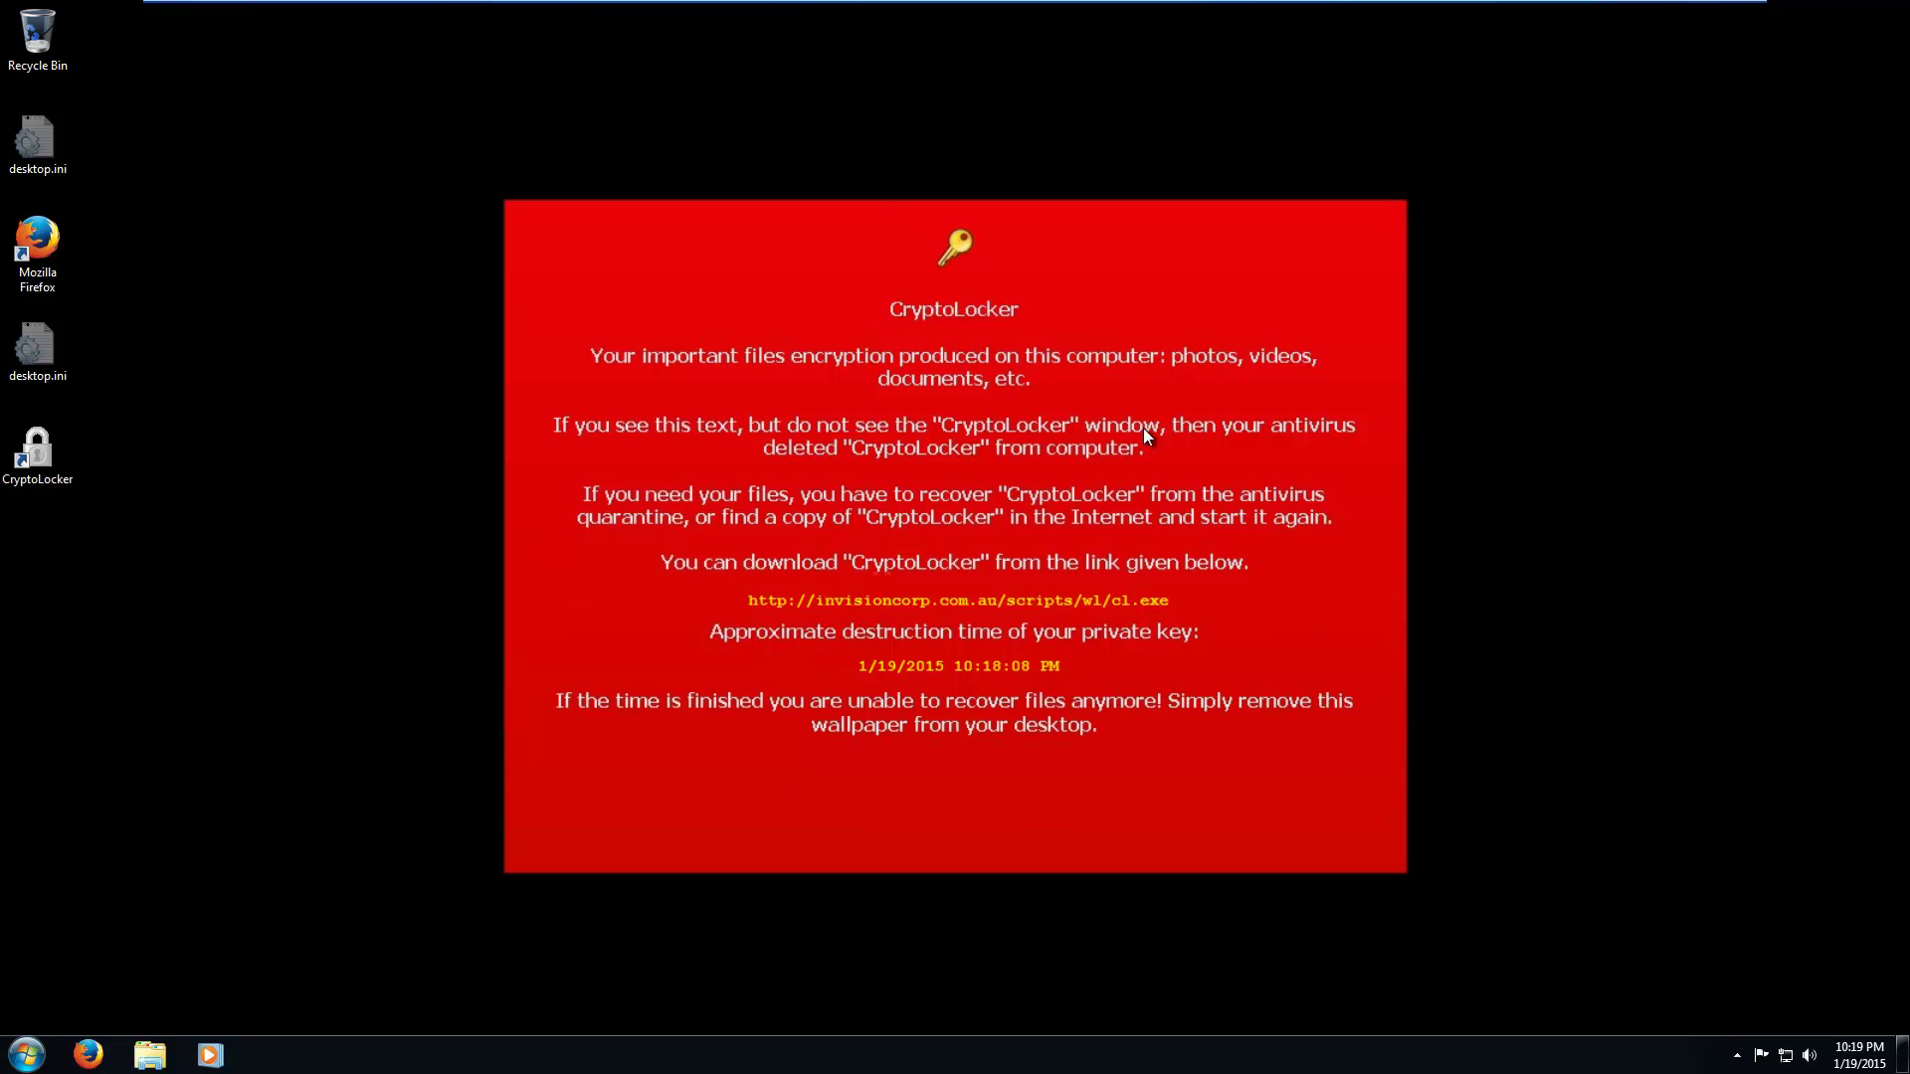
{"action": "right_click", "coordinate": [534, 821]}
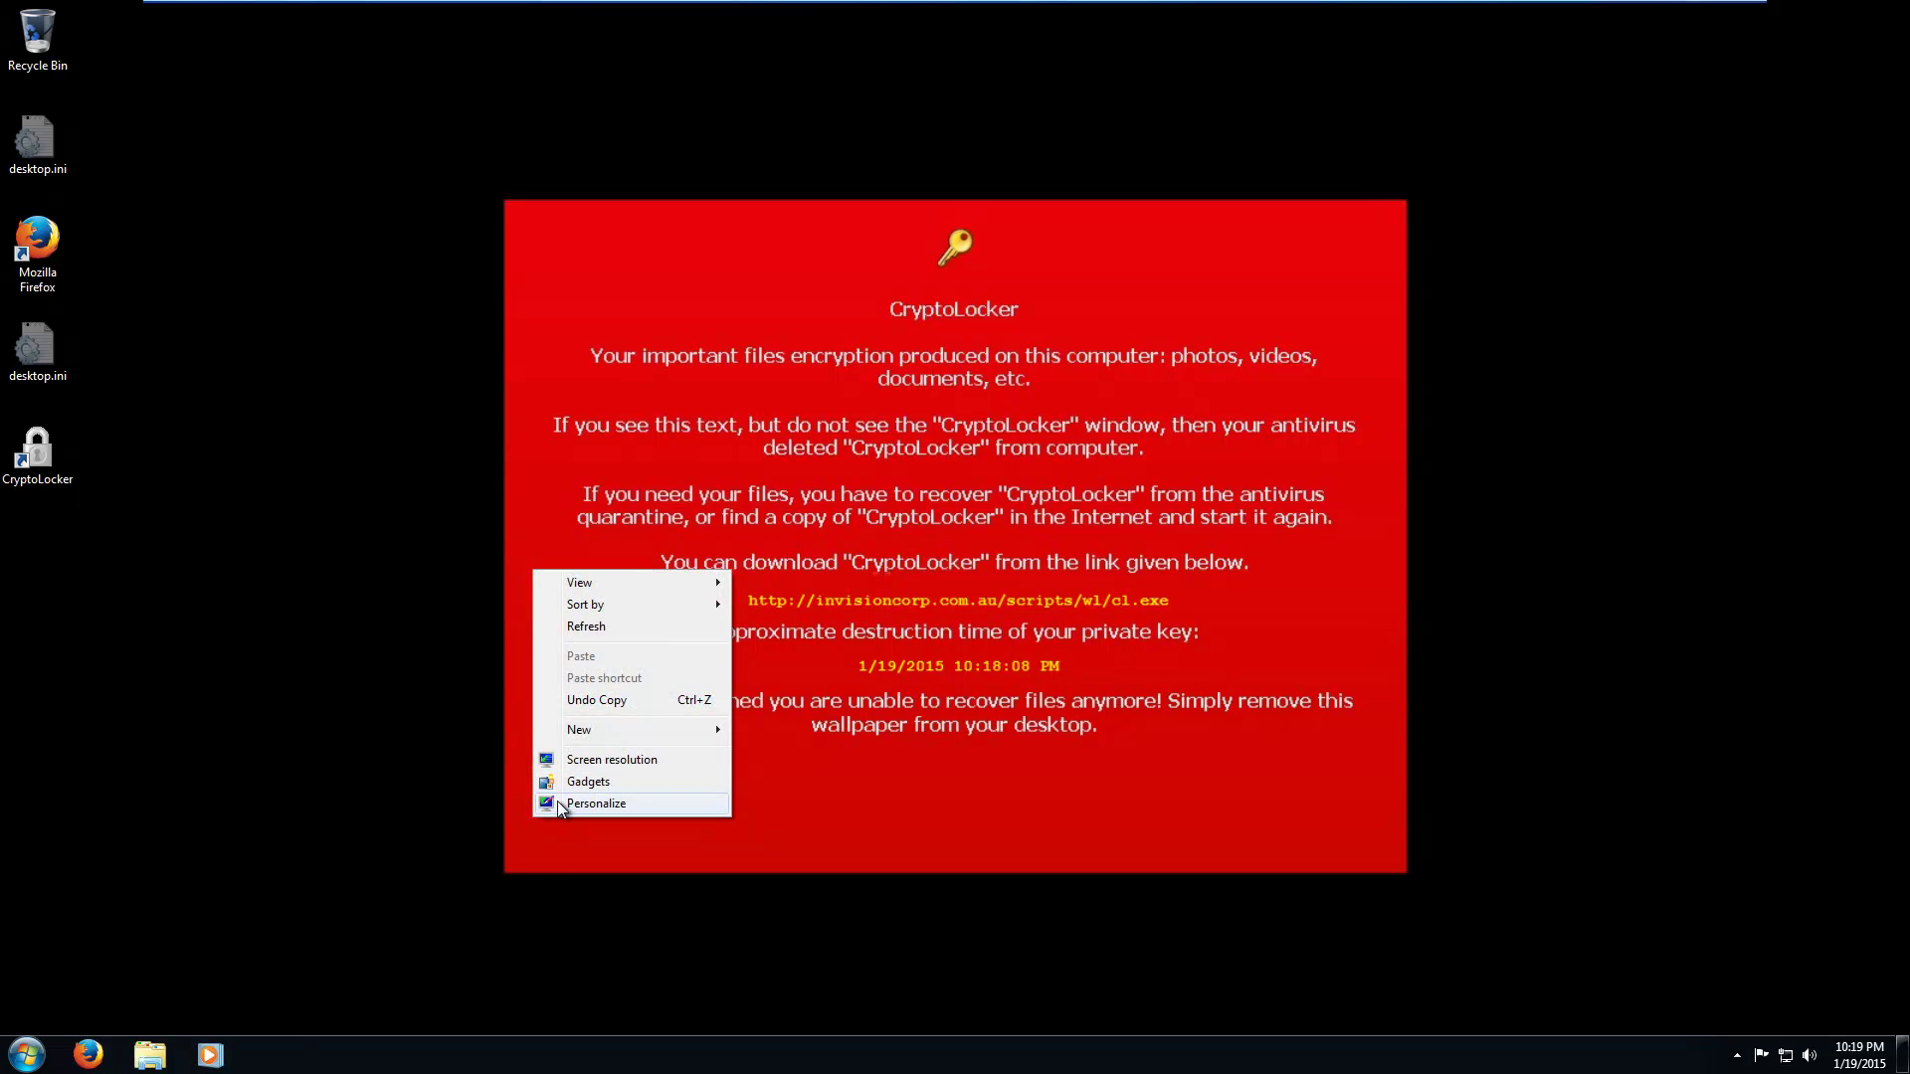
{"action": "left_click", "coordinate": [558, 802]}
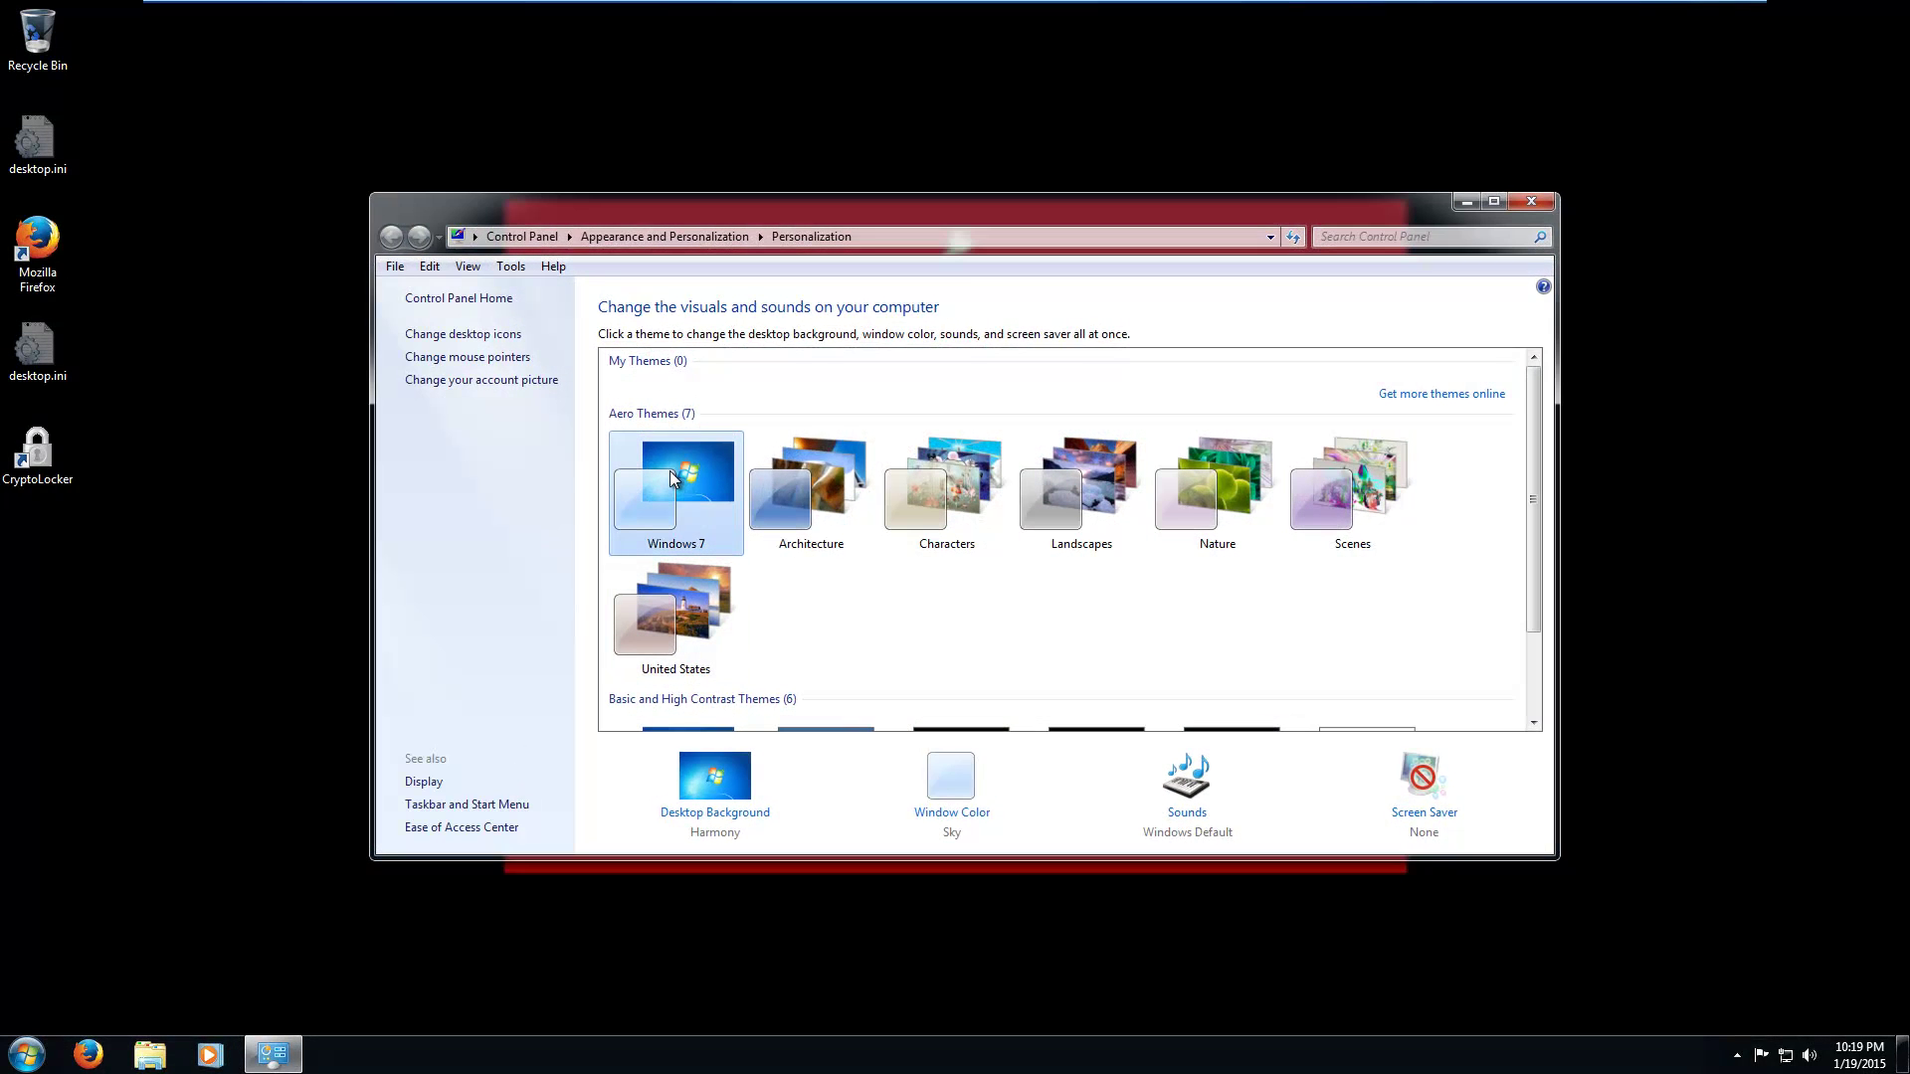
{"action": "left_click", "coordinate": [808, 486]}
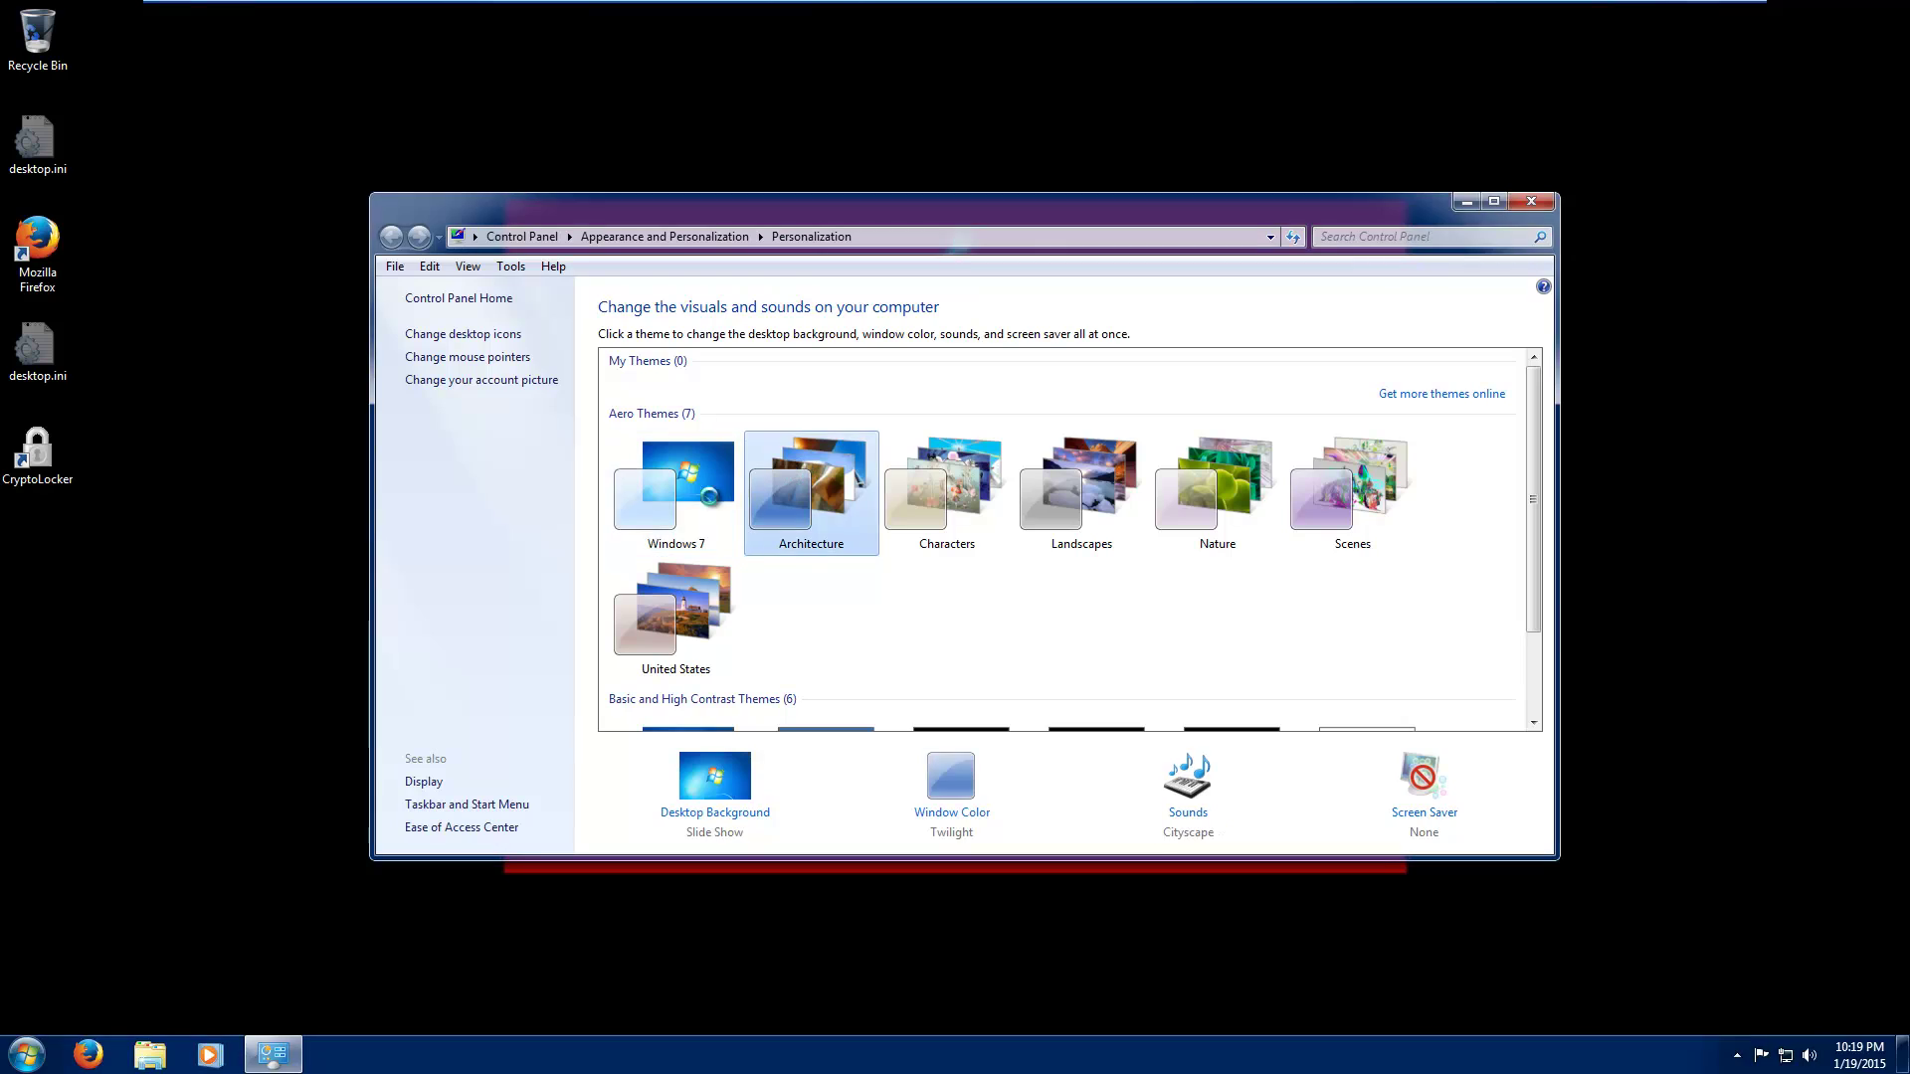
{"action": "left_click", "coordinate": [692, 507]}
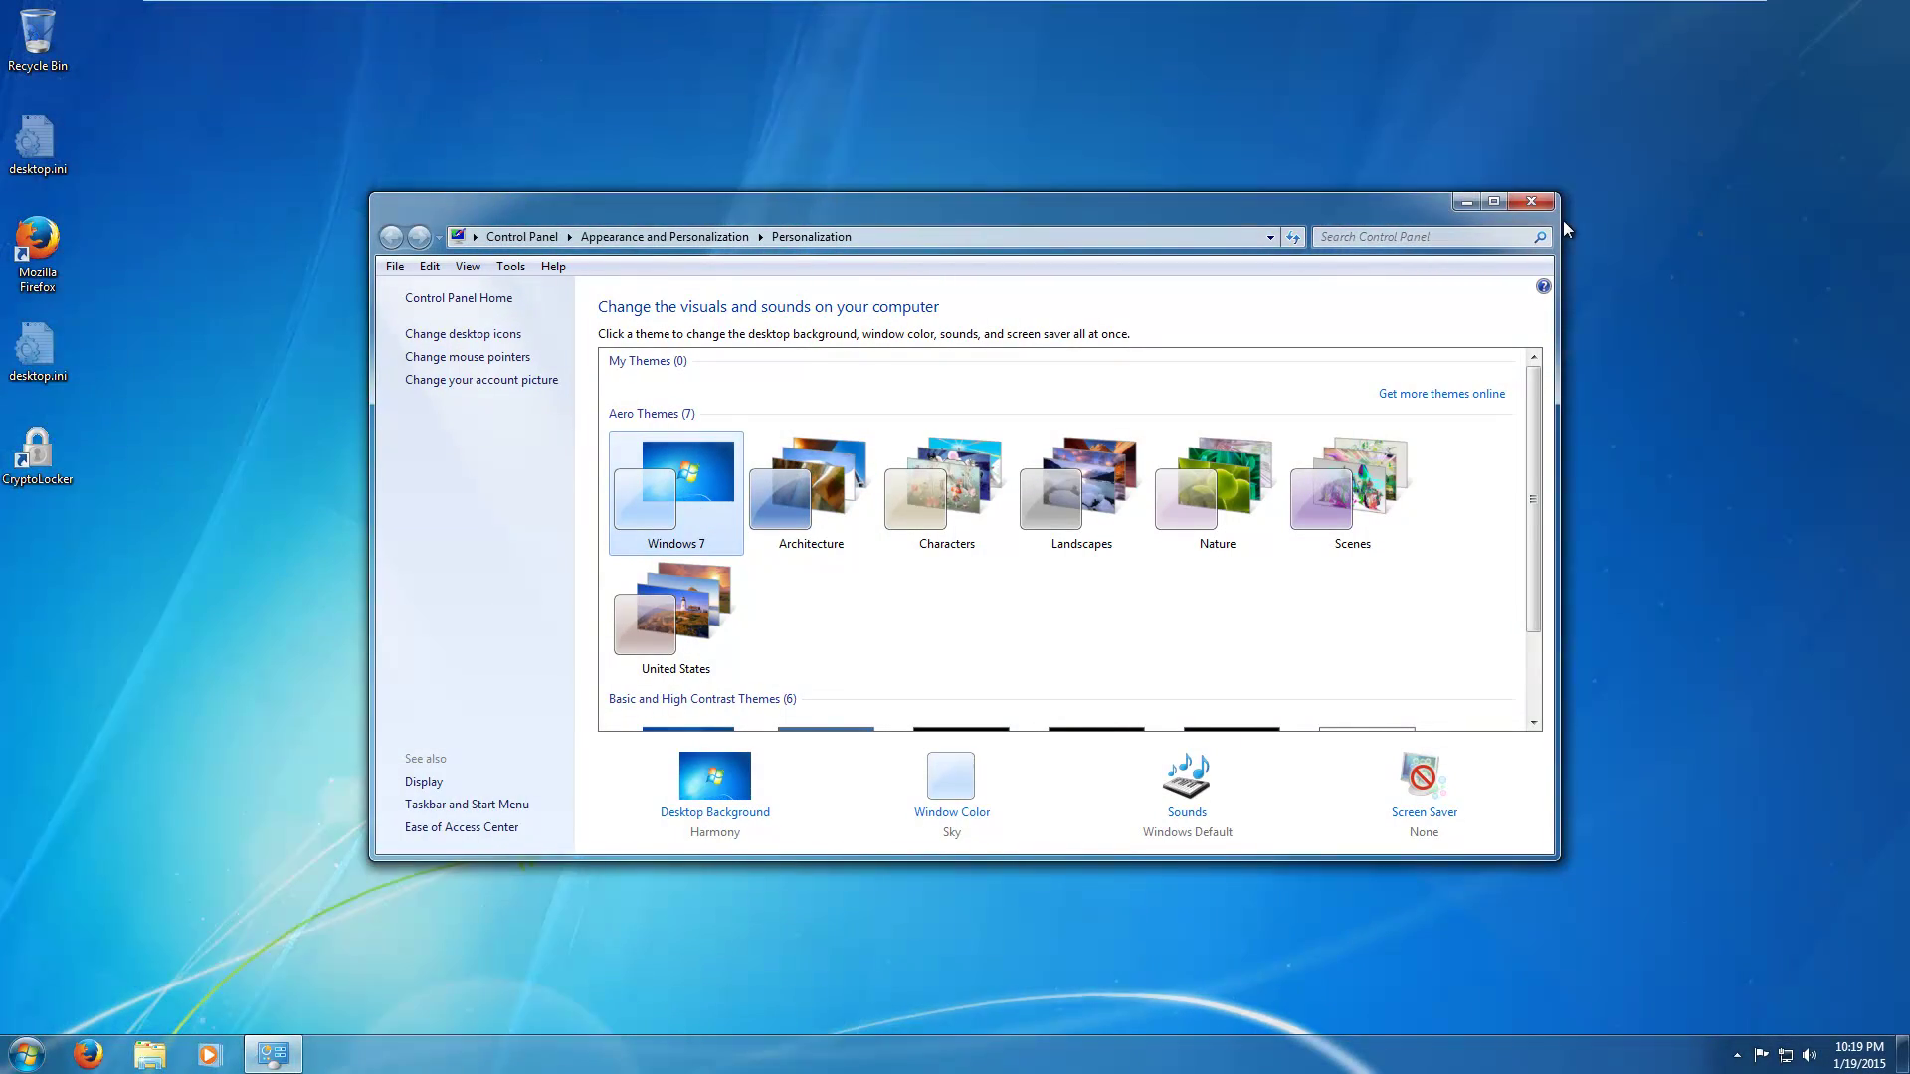
{"action": "left_click", "coordinate": [1533, 204]}
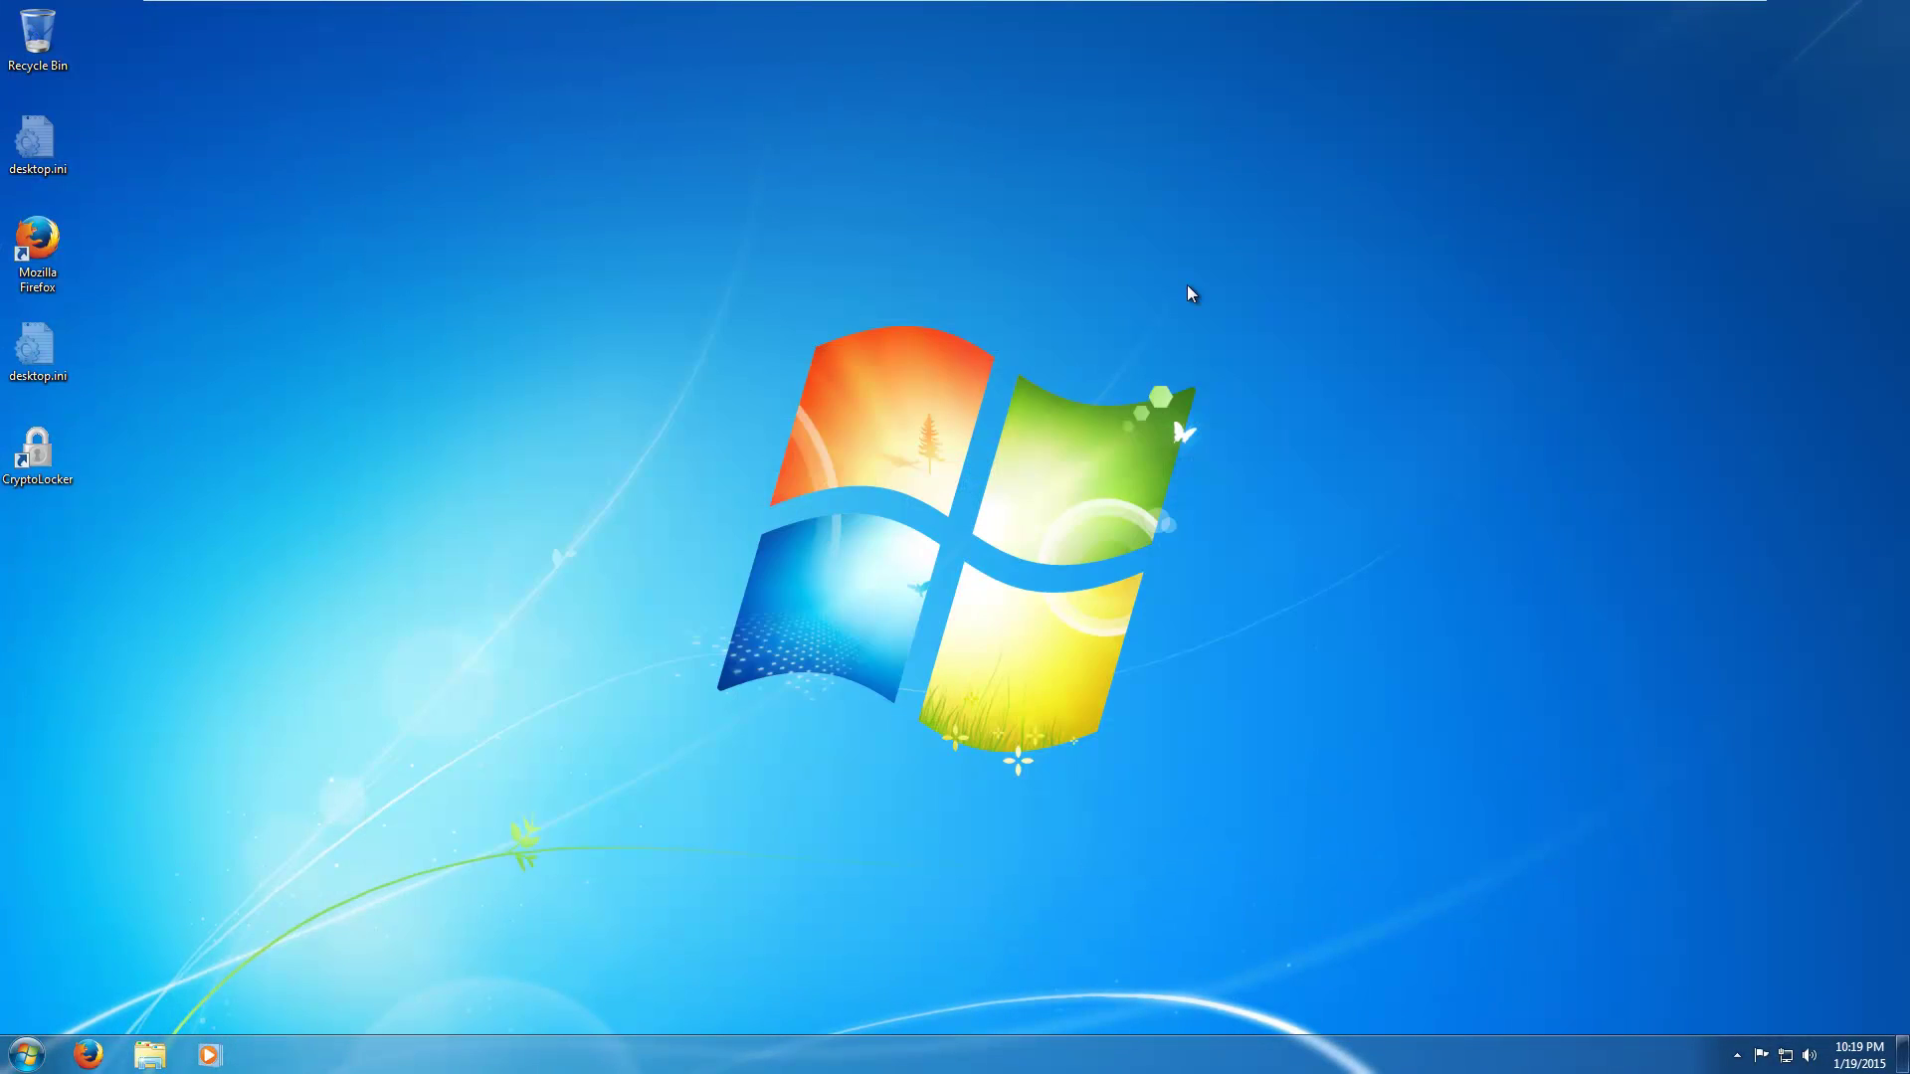